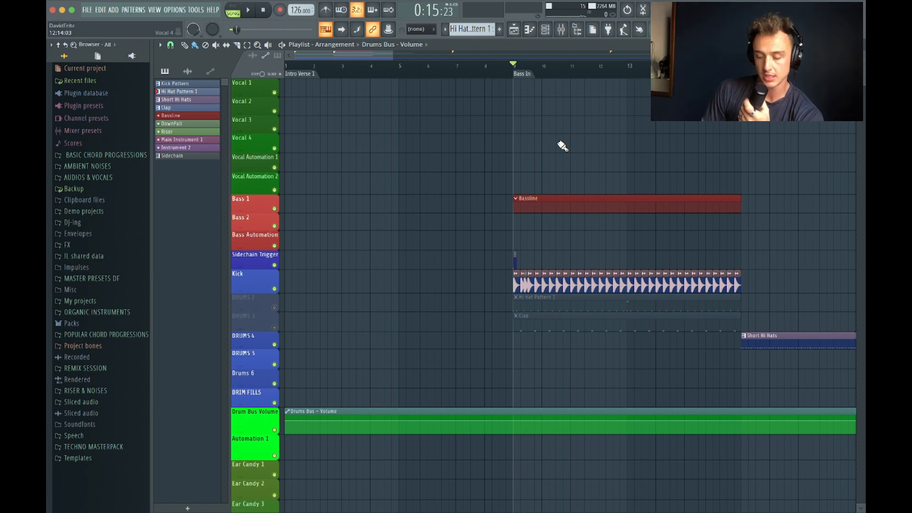
Expand the Kicks folder of the Drums pack in the sample browser.
scroll(580, 152, "up", 2, "ctrl")
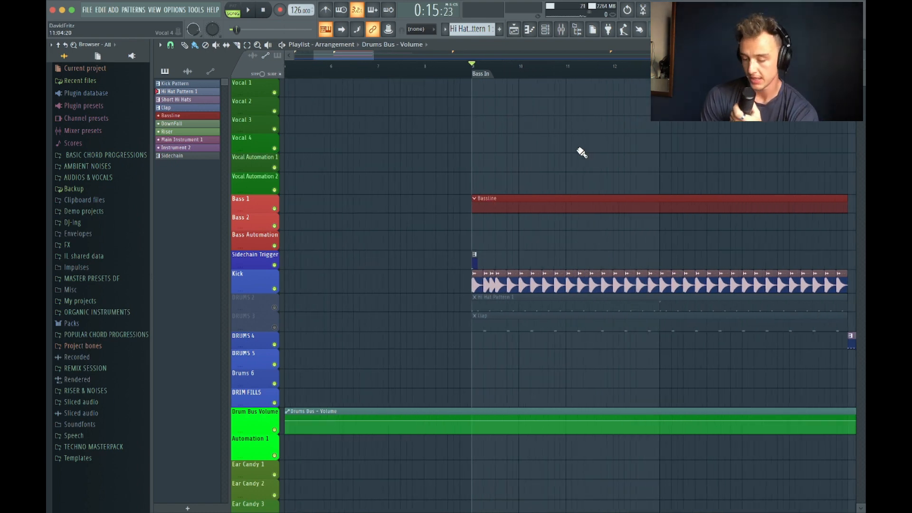
scroll(579, 152, "down", 4)
scroll(491, 177, "up", 3)
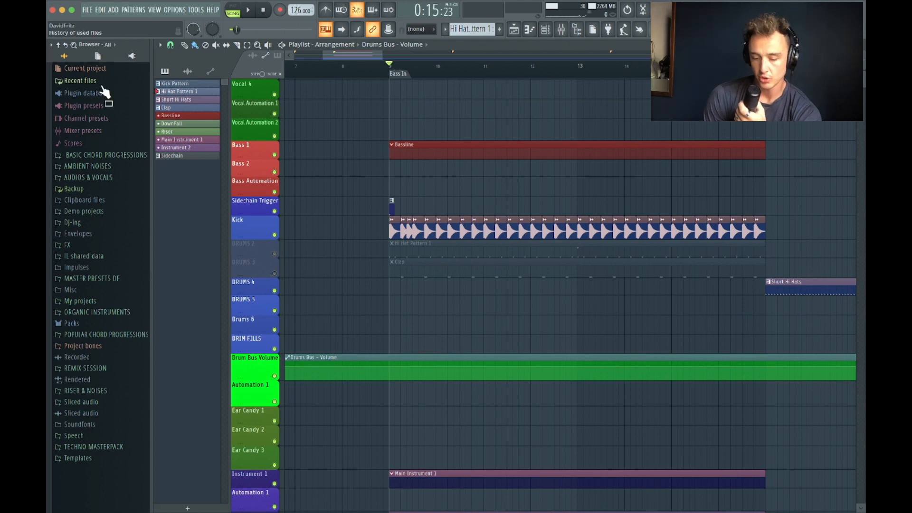
left_click(74, 323)
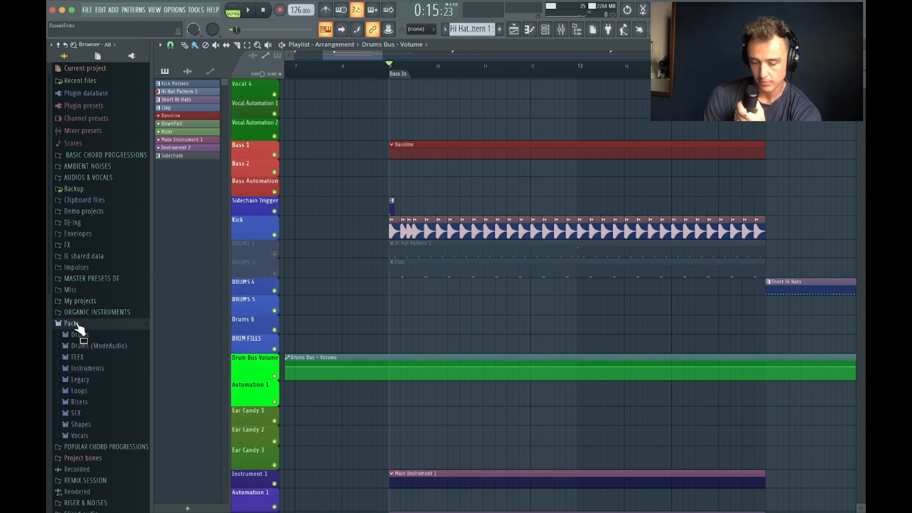
left_click(81, 272)
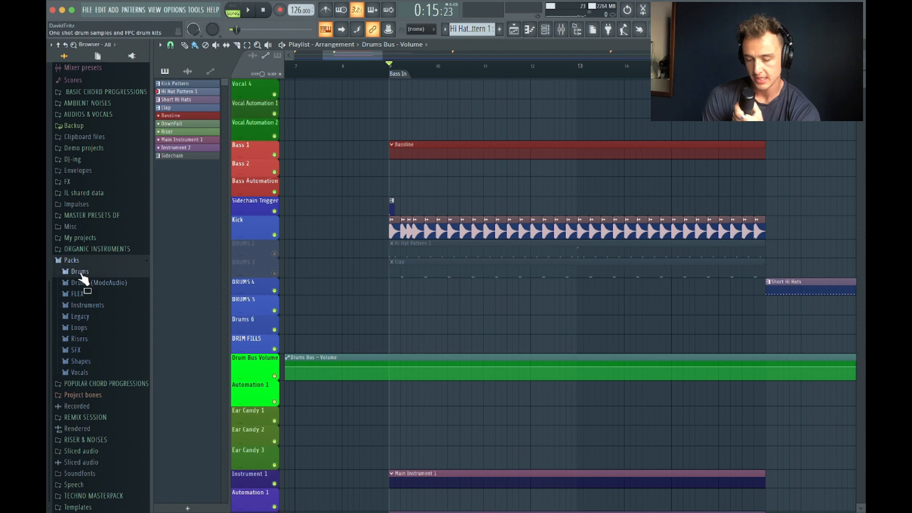
left_click(85, 306)
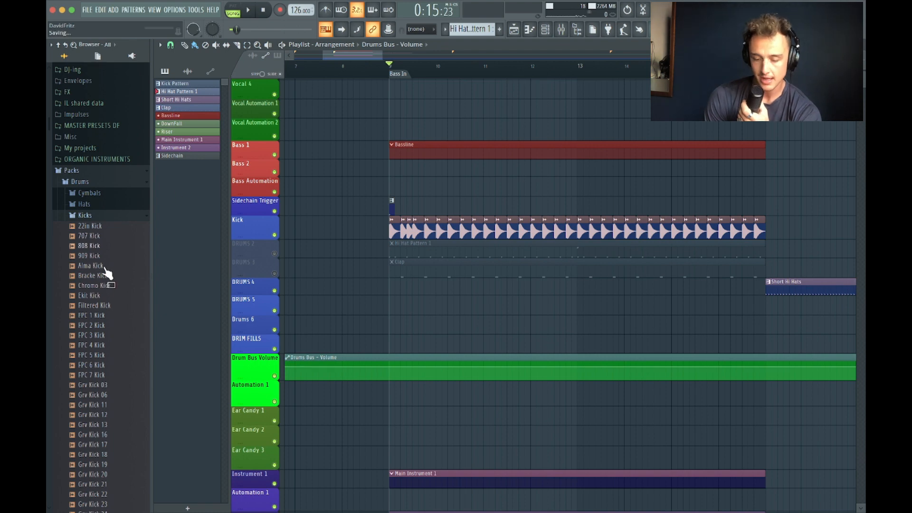
scroll(97, 273, "up", 1)
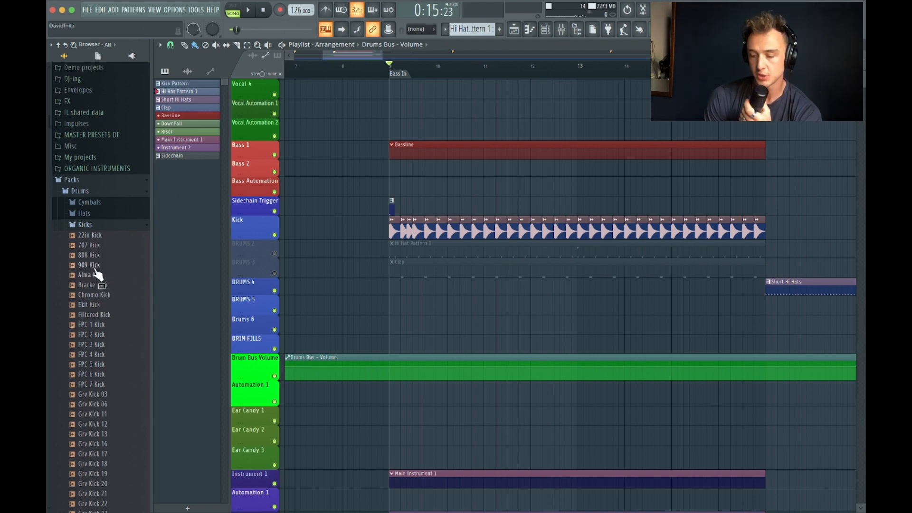
Preview the kick samples down the list and add Ekit Kick to the Kick track in bar 9.
key("Down")
key("Down")
key("Down")
key("Down")
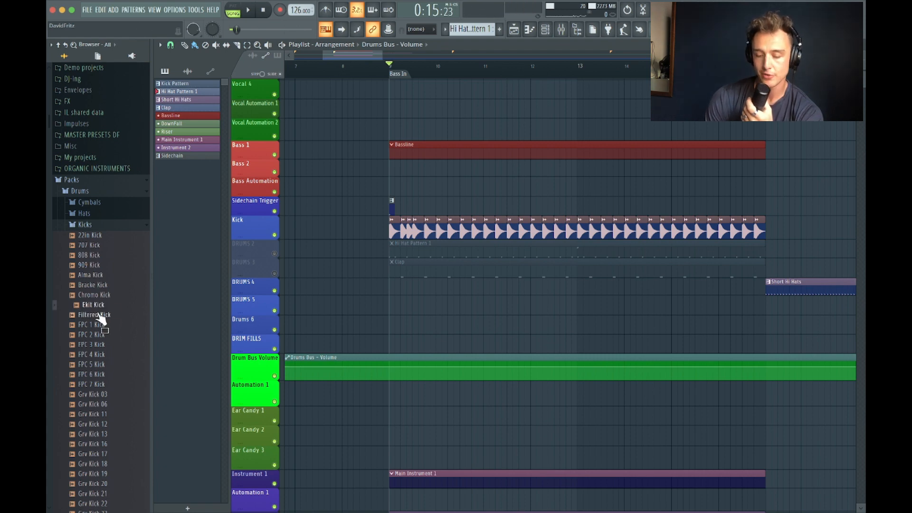
left_click_drag(101, 311, 424, 230)
Play back the arrangement from the Bass In marker to hear the Ekit Kick clips.
key("space")
scroll(394, 288, "up", 5)
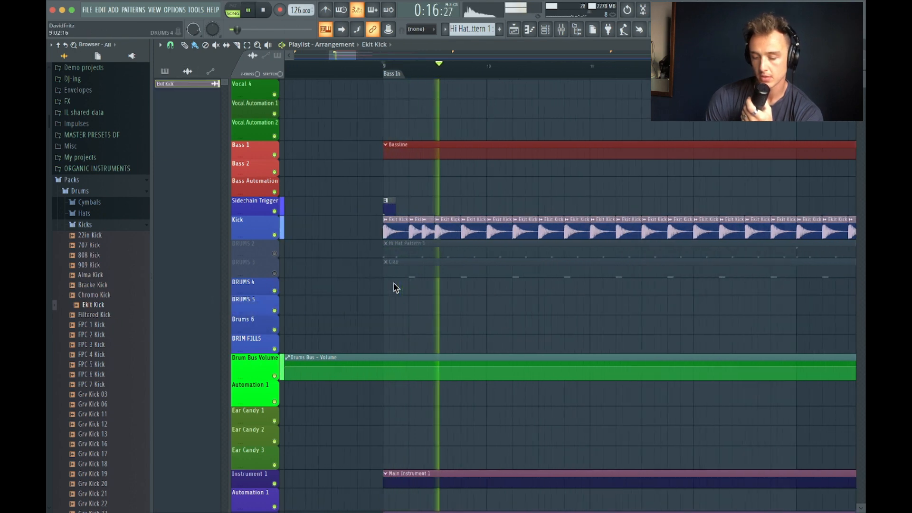
scroll(477, 288, "right", 1)
key("space")
Replace the overlapping kick clips on beat 2 of bar 9 with a single Ekit Kick clip and play back with the metronome on.
right_click(412, 230)
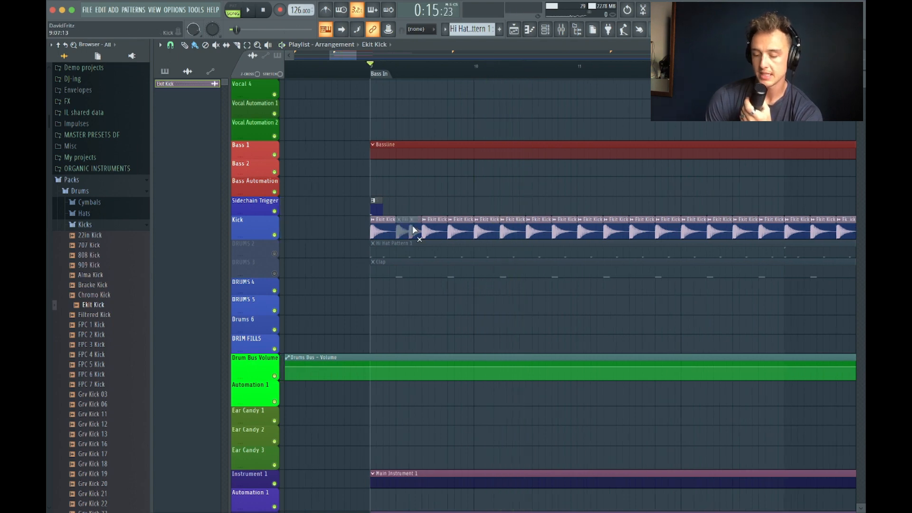
right_click(401, 234)
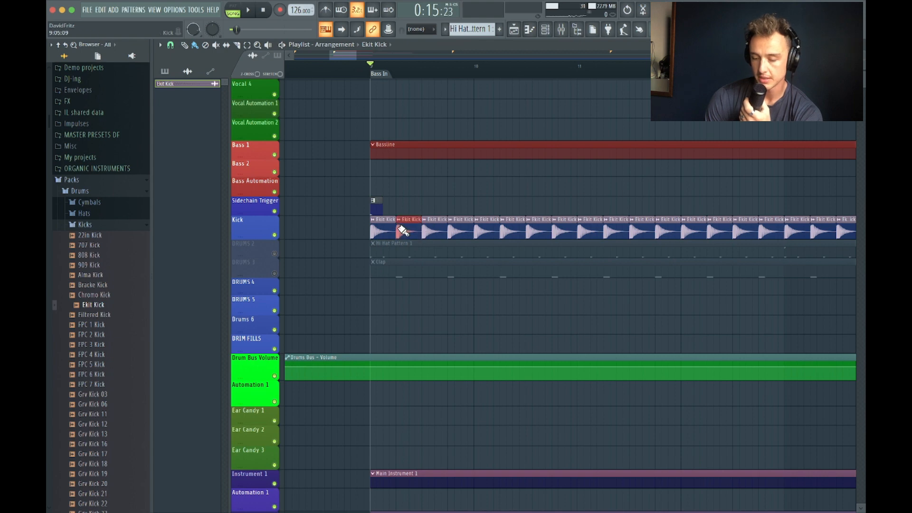
key("space")
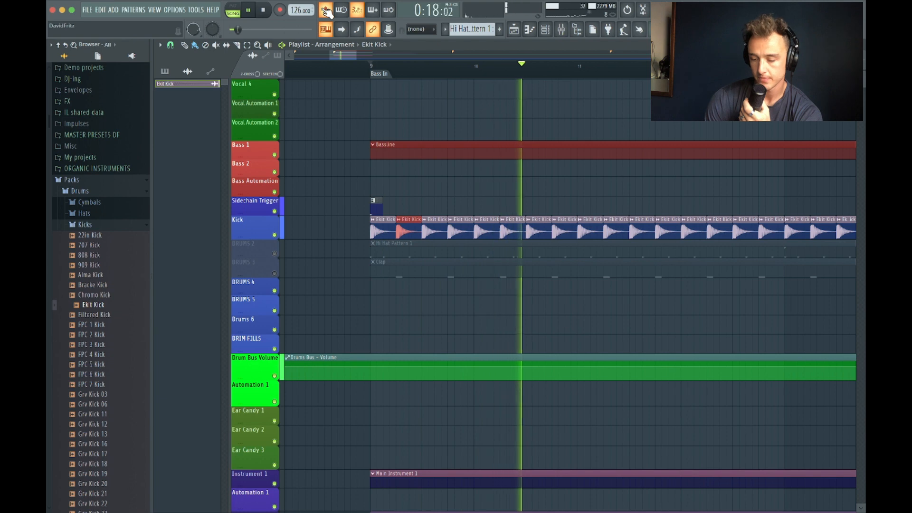
key("space")
scroll(616, 141, "down", 2)
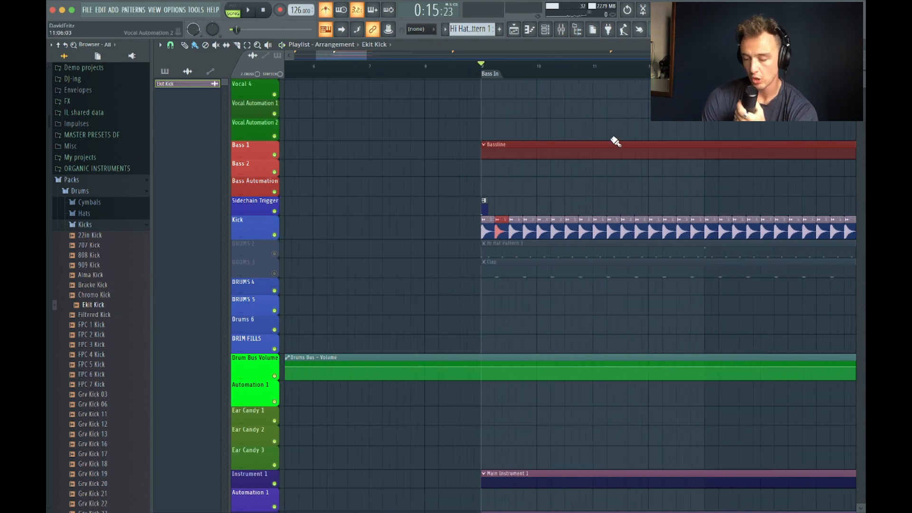
scroll(615, 141, "up", 1)
scroll(615, 141, "right", 3)
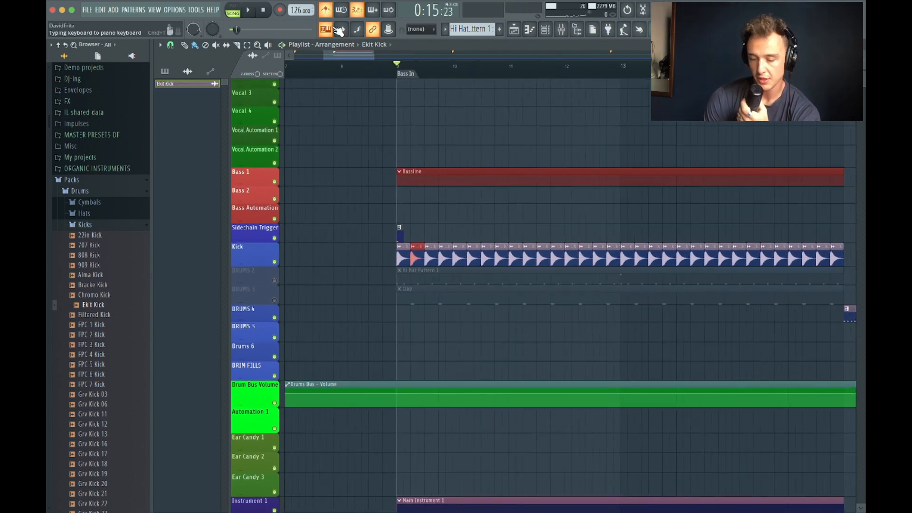
scroll(480, 228, "up", 2)
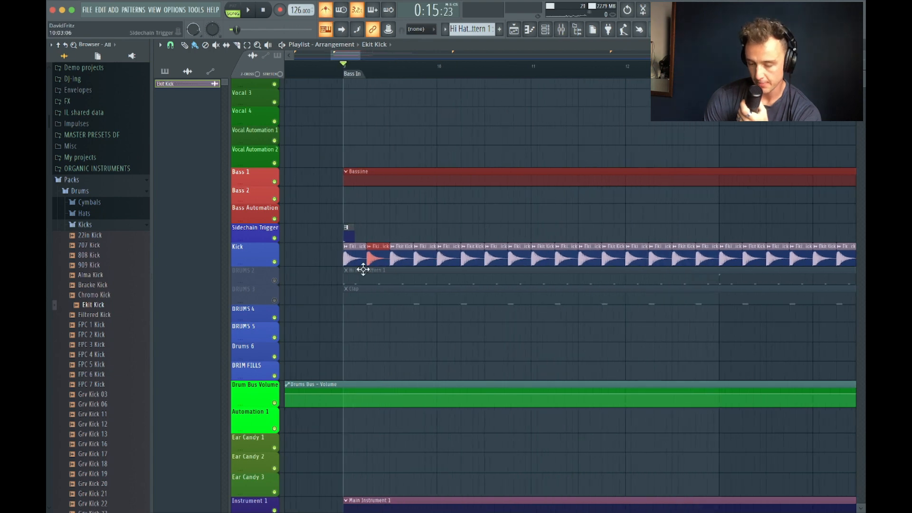
scroll(402, 228, "right", 1)
scroll(403, 228, "down", 1)
scroll(403, 228, "right", 1)
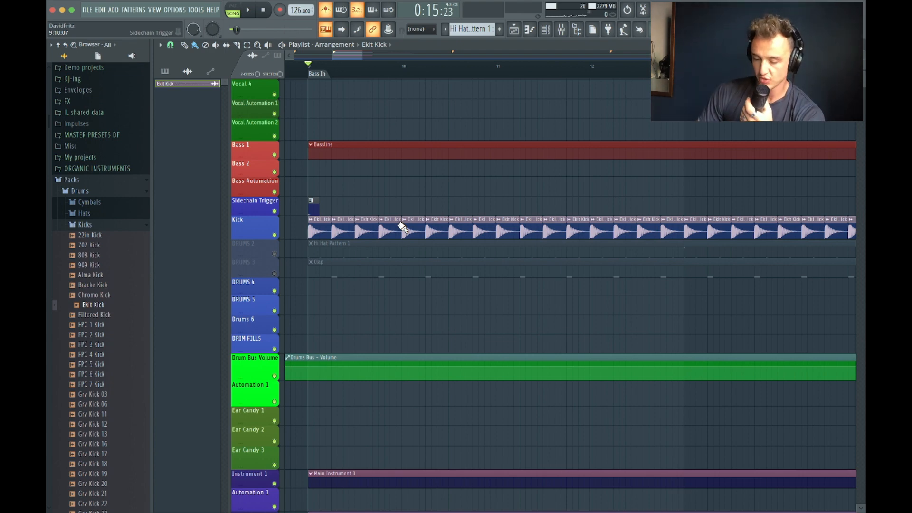
scroll(311, 265, "down", 3)
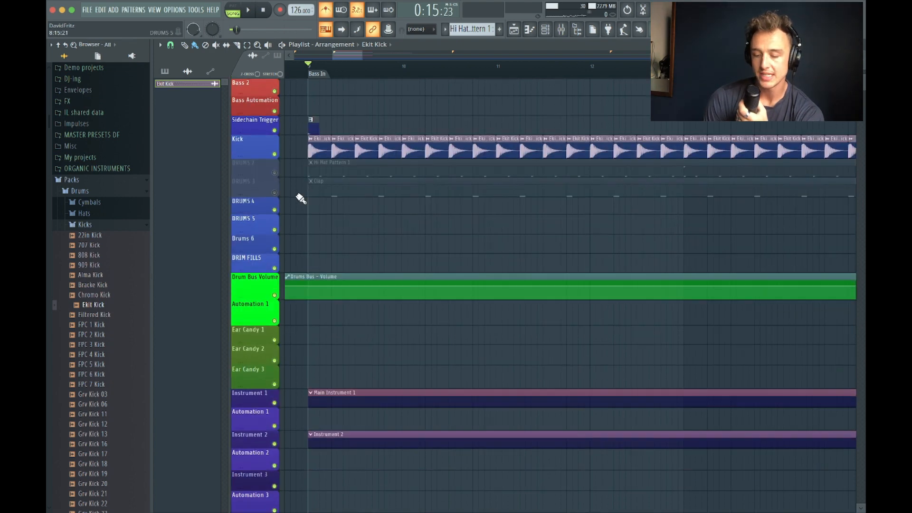
Unmute the DRUMS 2 track and delete its Hi Hat Pattern 1 clip.
scroll(323, 164, "up", 5)
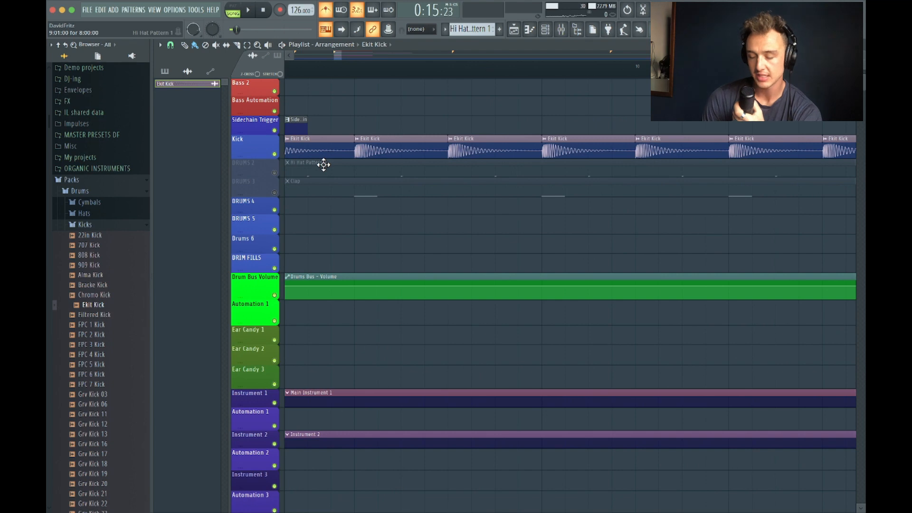
scroll(324, 165, "left", 5)
scroll(323, 164, "up", 2)
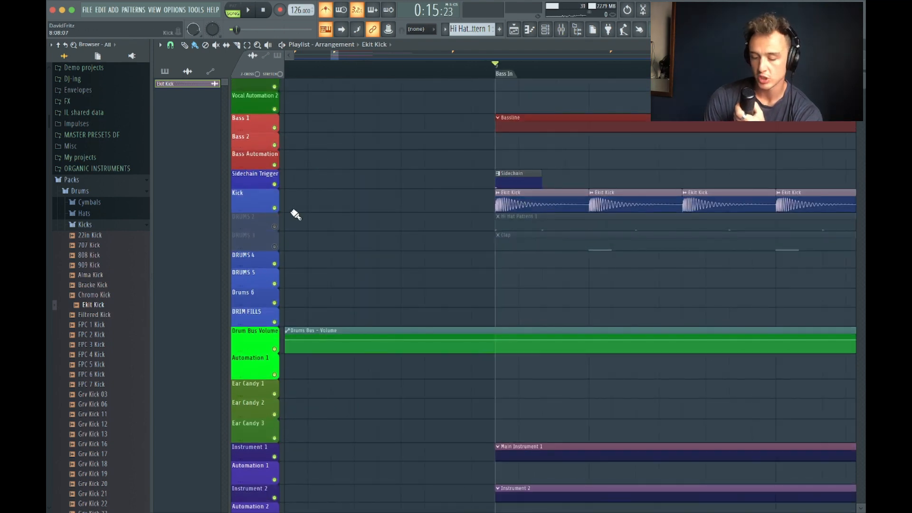
left_click(277, 228)
scroll(542, 232, "right", 4)
scroll(542, 232, "down", 3)
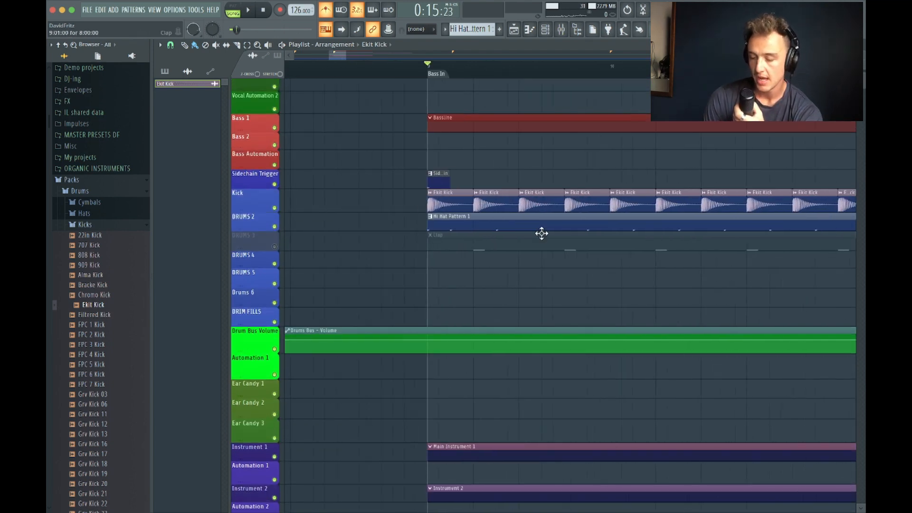
right_click(551, 220)
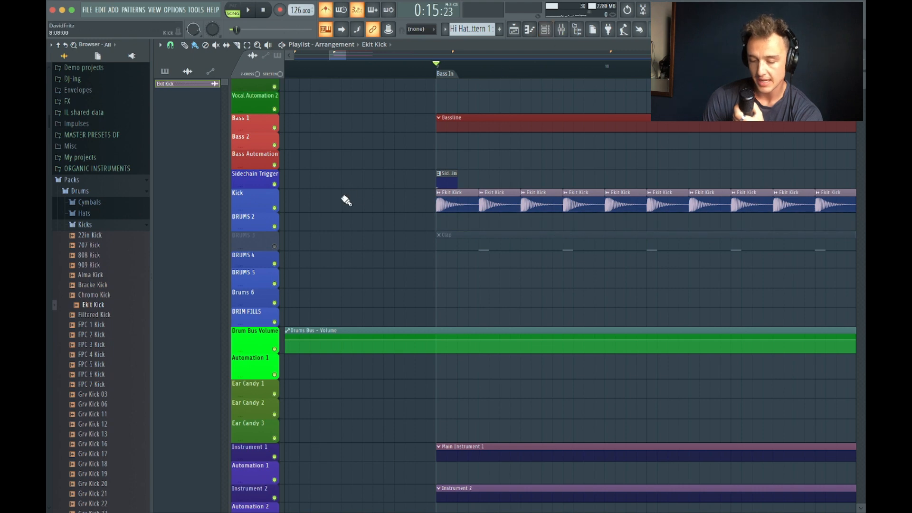
Open the Hats folder of the Drums pack and preview the Chromo CH closed hats.
left_click(94, 226)
left_click(86, 214)
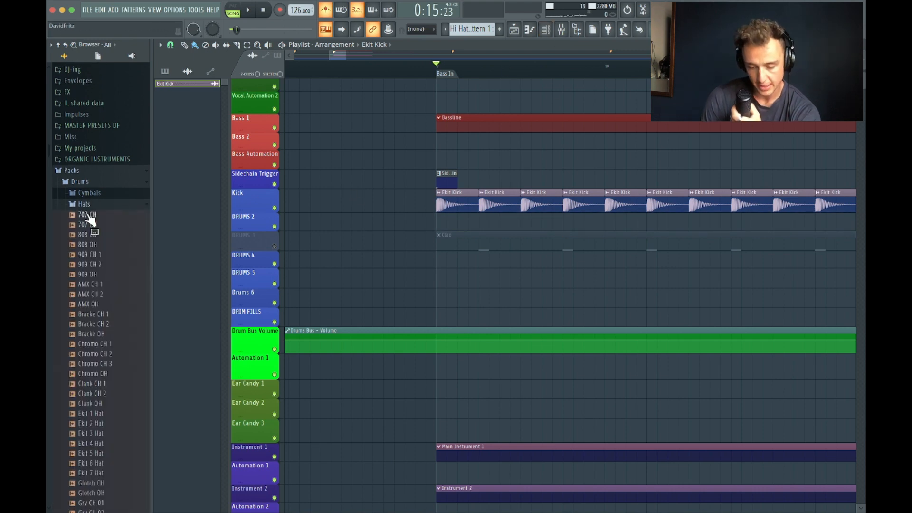
left_click(103, 345)
left_click(103, 354)
left_click(102, 362)
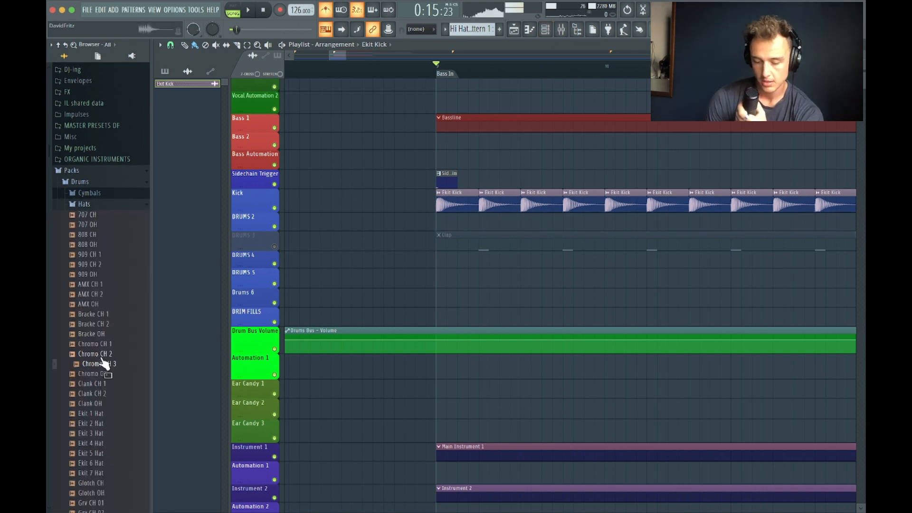
Preview the open hats in the Hi-hats folder and place NOIZU_hihat_open_one_shot_02 on DRUMS 2 between the first two kicks of bar 9.
key("Up")
key("Up")
key("Up")
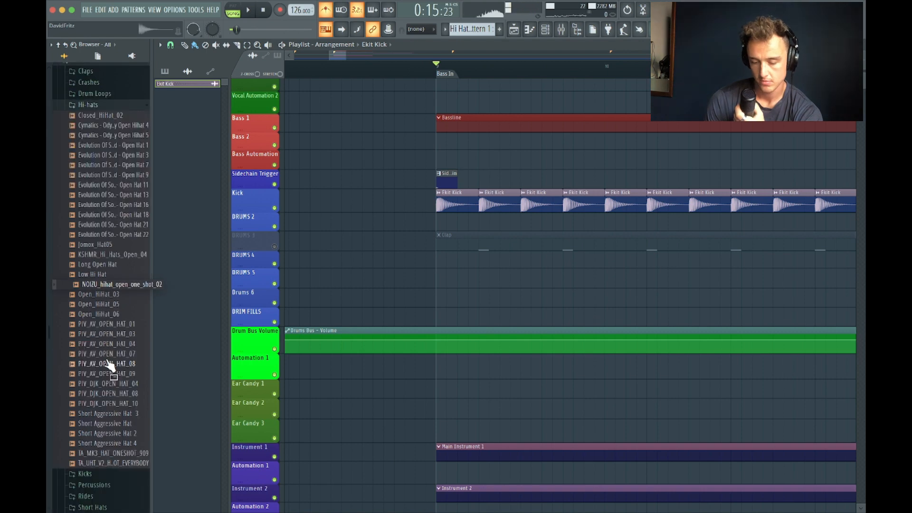
key("Down")
key("Down")
key("Up")
key("Up")
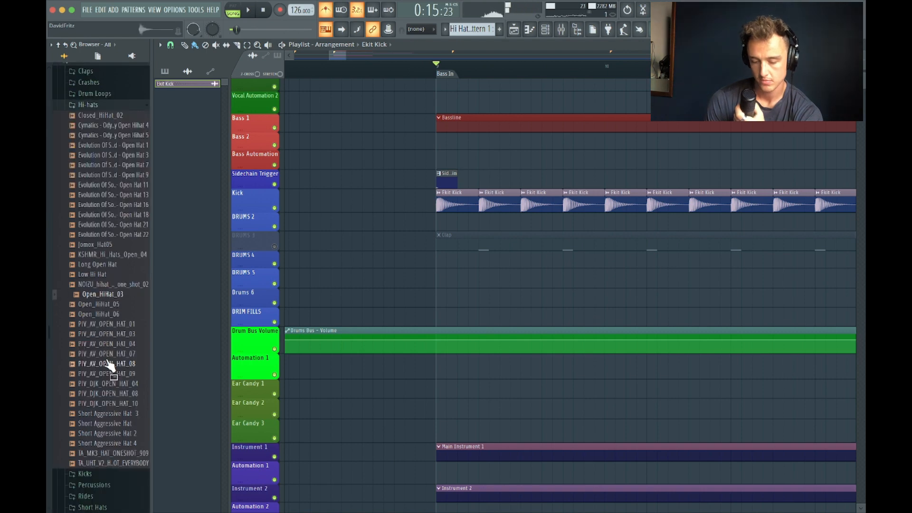
left_click_drag(92, 285, 460, 224)
Add three more open hi-hat clips on DRUMS 2, centred between the remaining kicks of bar 9.
scroll(342, 198, "up", 4)
scroll(631, 205, "right", 5)
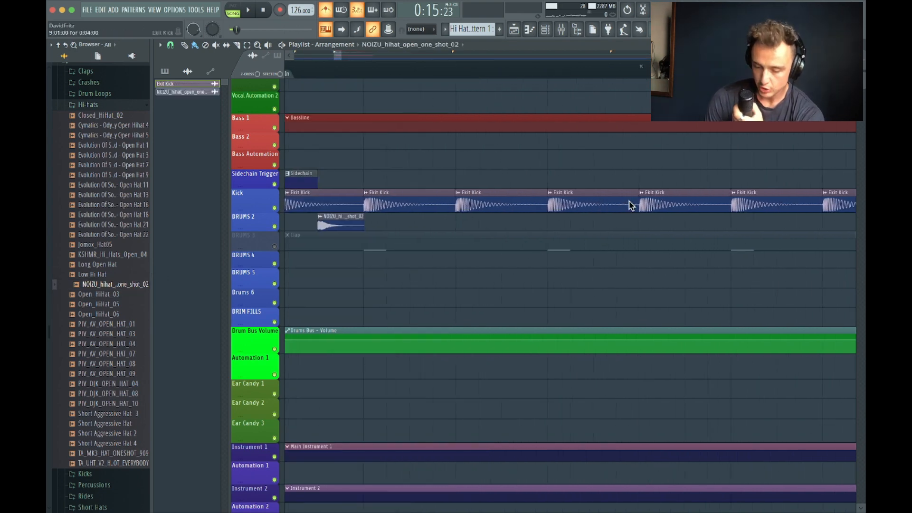
scroll(582, 205, "left", 3)
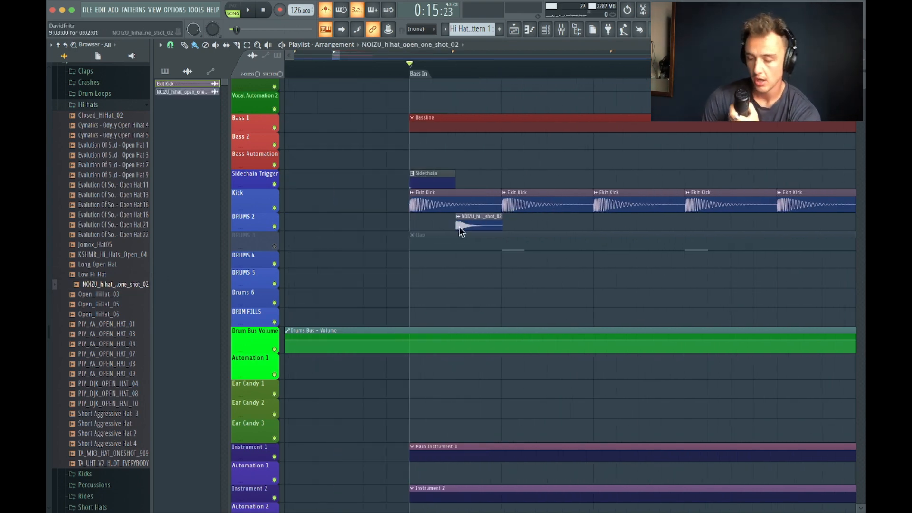
left_click(564, 228)
left_click_drag(575, 228, 569, 221)
left_click(640, 225)
scroll(644, 219, "down", 3)
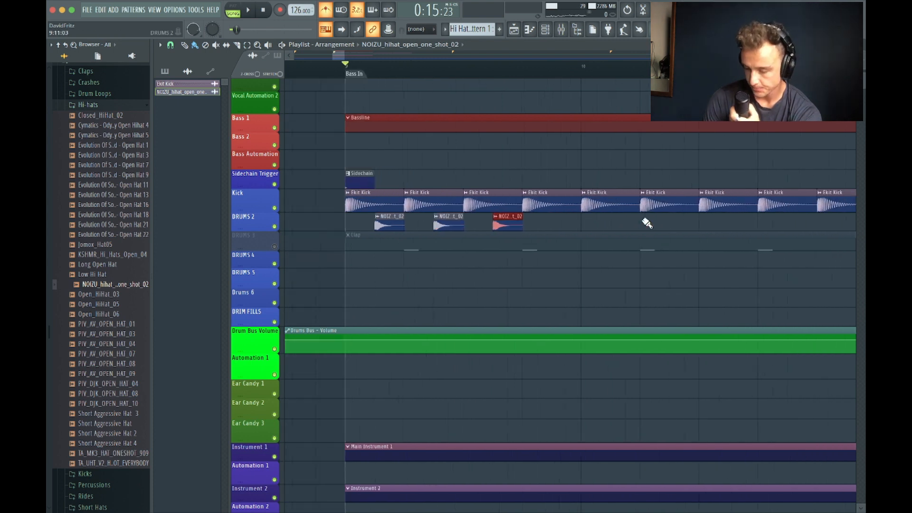
left_click(568, 225)
left_click_drag(585, 223, 571, 224)
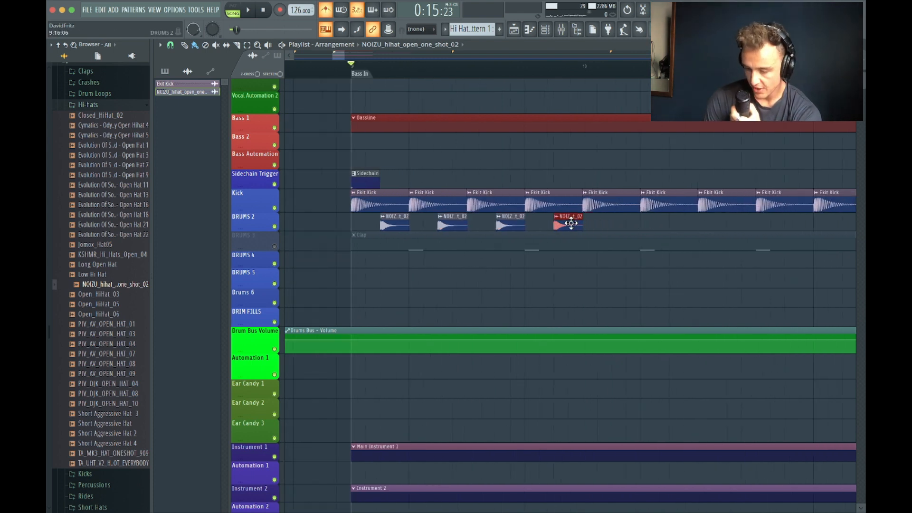
Continue the off-beat open hi-hat clips on DRUMS 2 through bars 10 and 11, one between each pair of kicks.
left_click(614, 226)
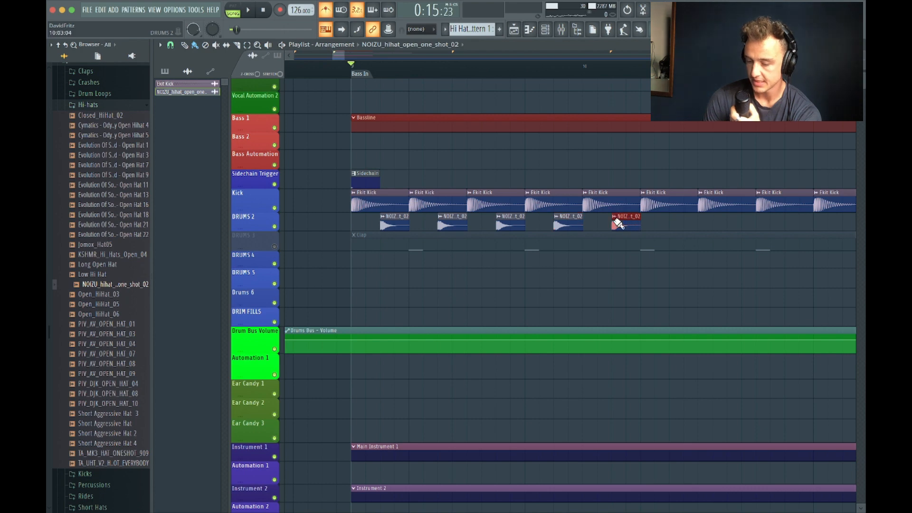
left_click(676, 221)
scroll(667, 223, "right", 2)
left_click(629, 224)
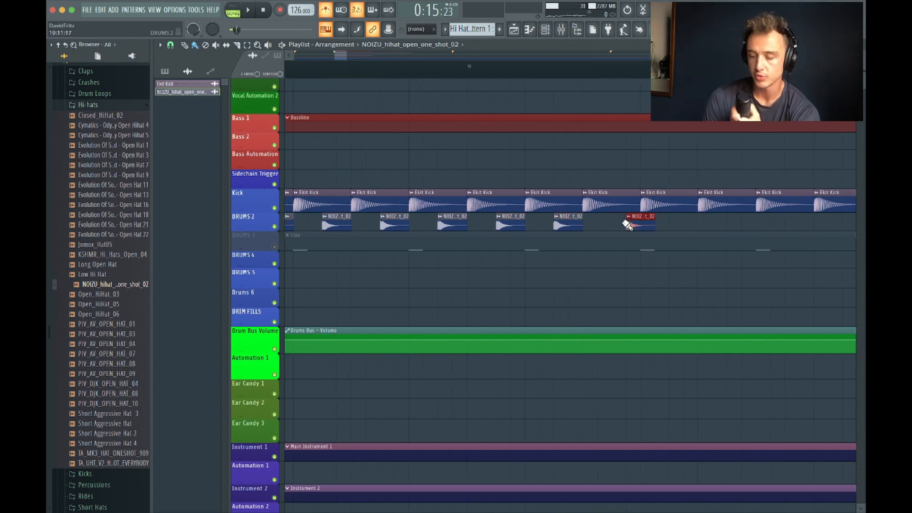
left_click_drag(643, 221, 632, 222)
scroll(632, 221, "right", 2)
left_click(680, 221)
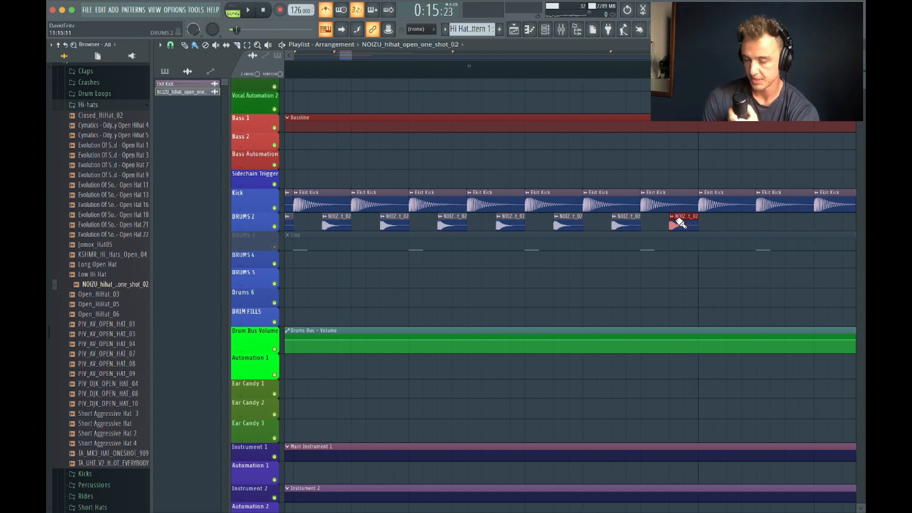
Play back the kick and off-beat hi-hats with the metronome turned off, closing the hi-hat's audio clip settings.
scroll(679, 222, "left", 2)
scroll(680, 222, "up", 1)
left_click(327, 10)
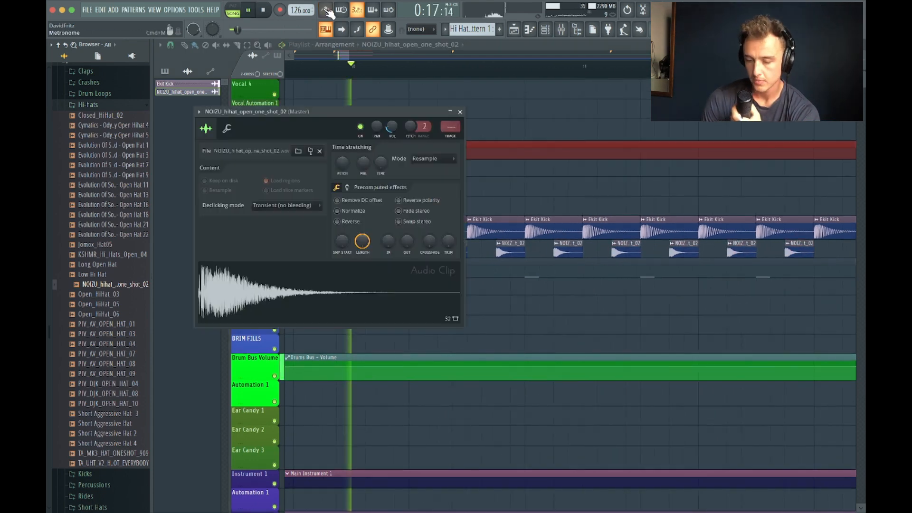
left_click(459, 111)
scroll(494, 180, "down", 2)
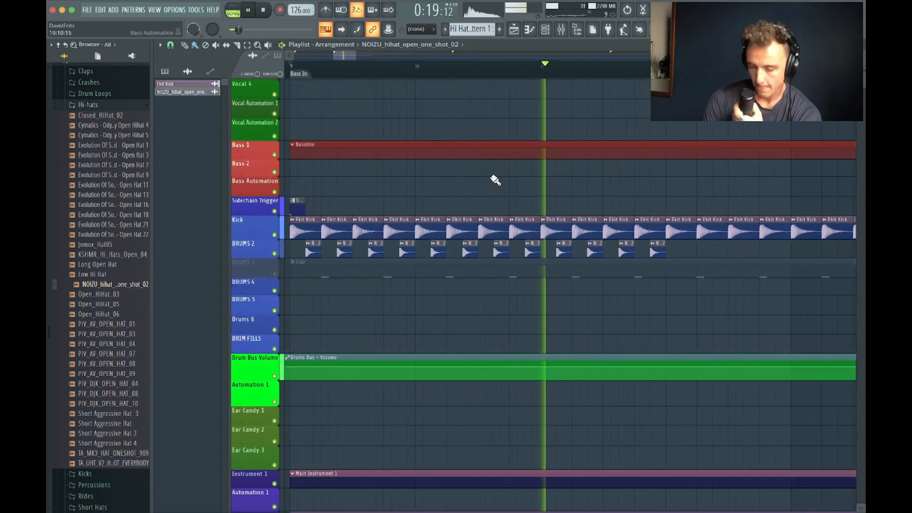
scroll(495, 179, "down", 2)
key("space")
scroll(667, 305, "up", 3)
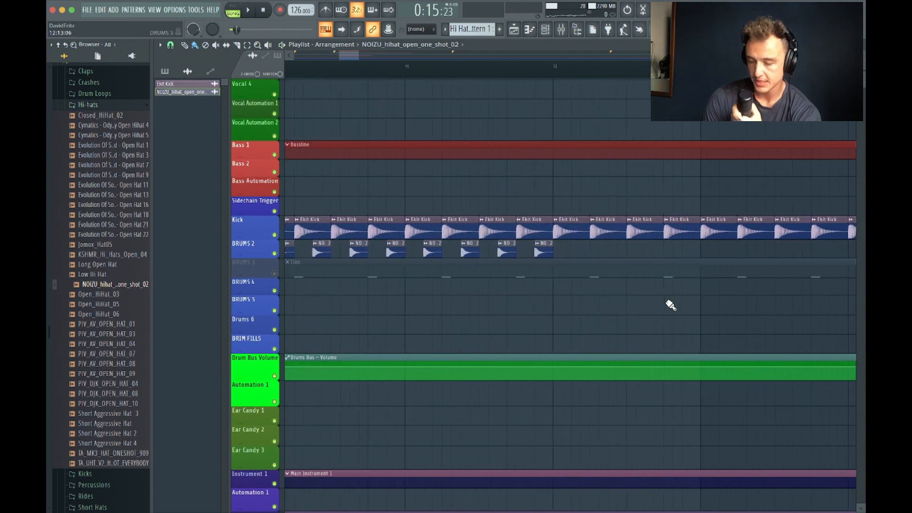
scroll(670, 305, "down", 2)
scroll(644, 265, "up", 3)
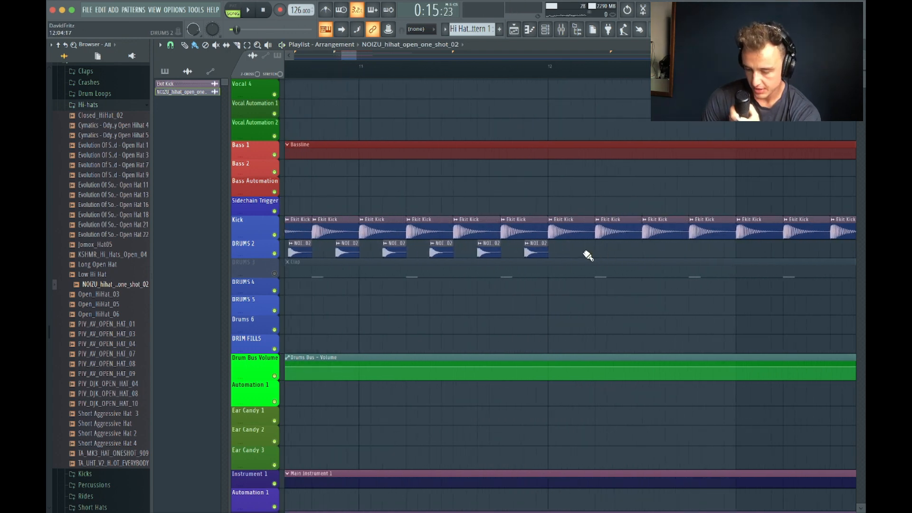
Place open hi-hat clips on DRUMS 2 through bar 12, one centred between each pair of kicks.
left_click(617, 248)
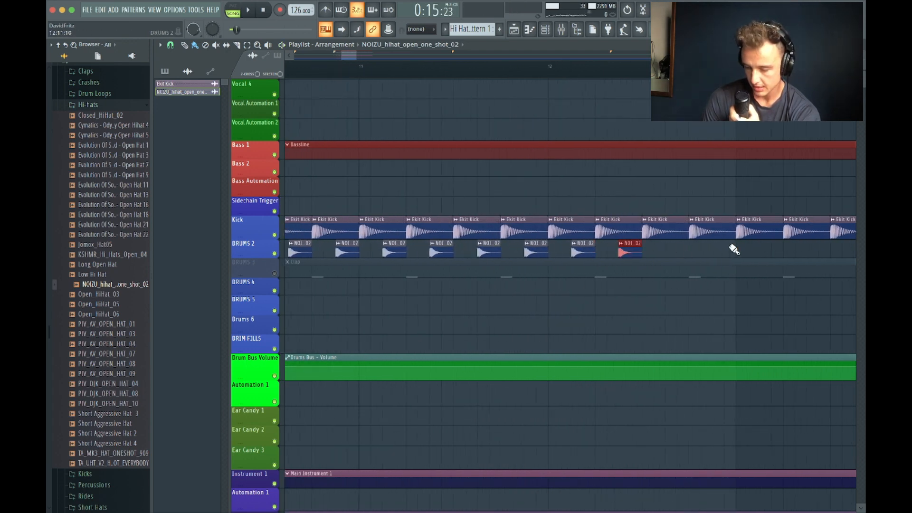
left_click(674, 251)
left_click(719, 252)
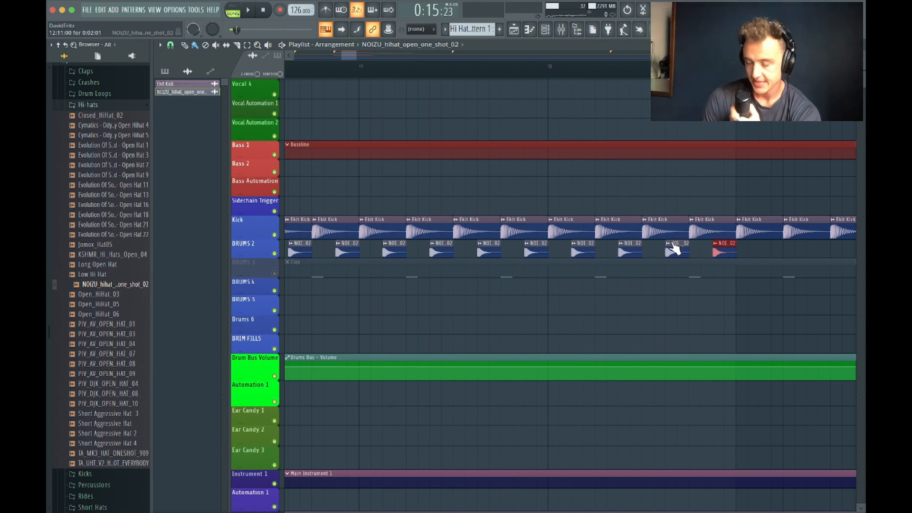
scroll(673, 249, "down", 5)
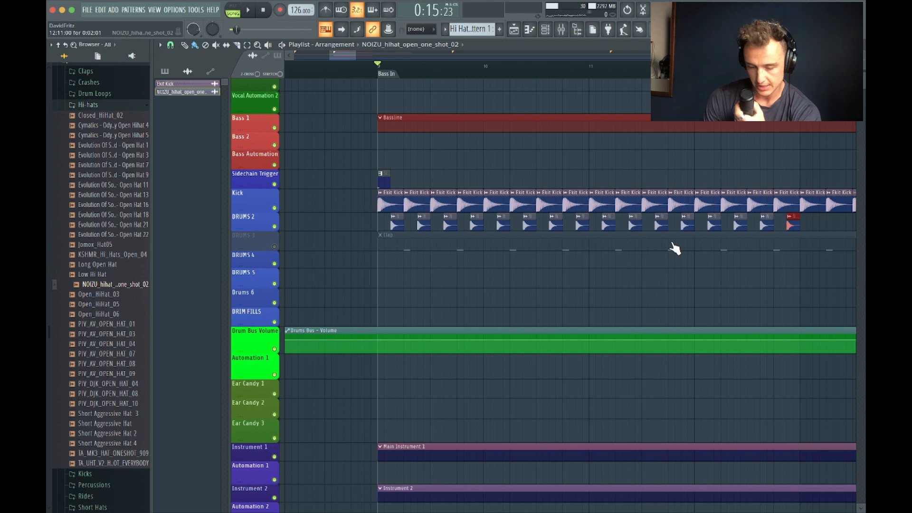
Close the Hi-hats sample folder, open Claps, and audition the Evolution Of Sound claps from Clap 8 to Clap 13 against the playing beat.
scroll(56, 200, "up", 3)
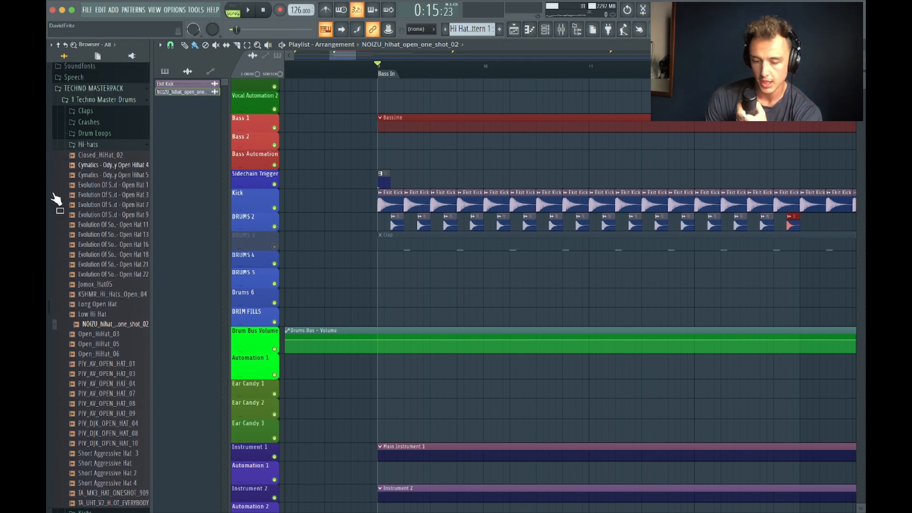
left_click(88, 144)
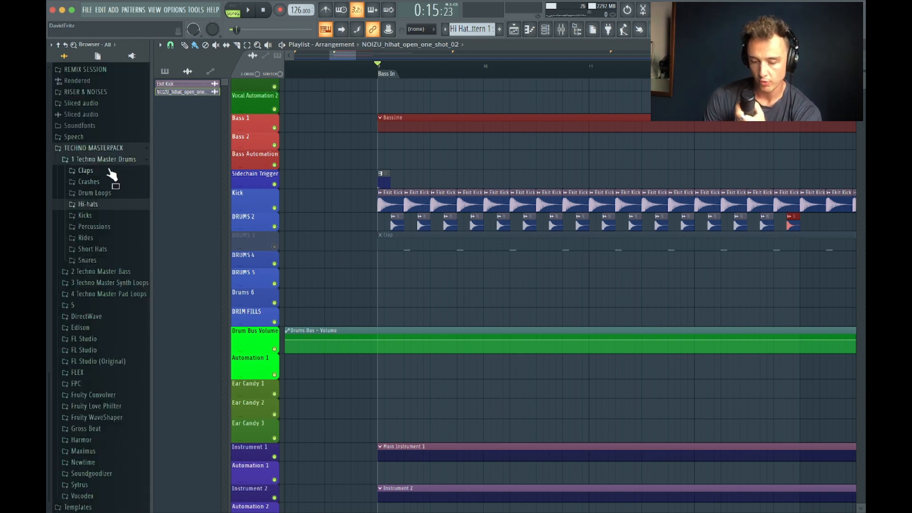
left_click(86, 172)
left_click(85, 250)
key("Down")
key("space")
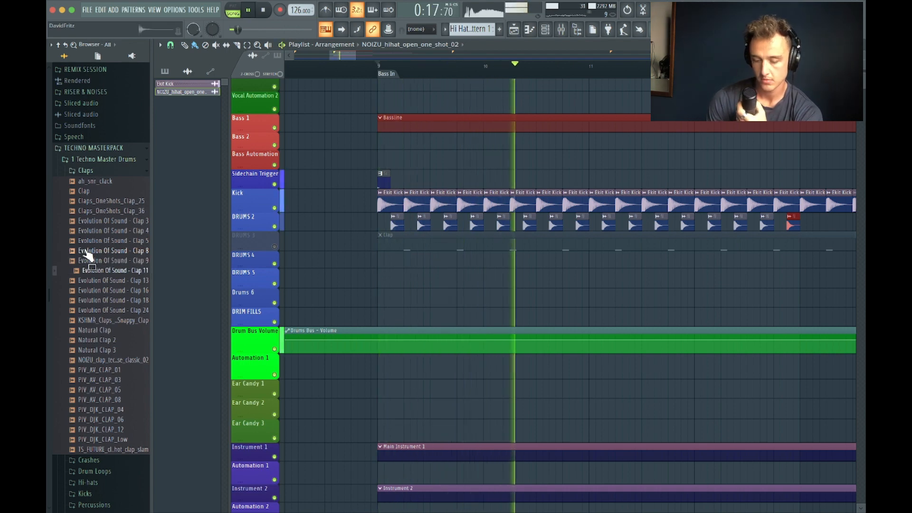
key("Down")
key("Down")
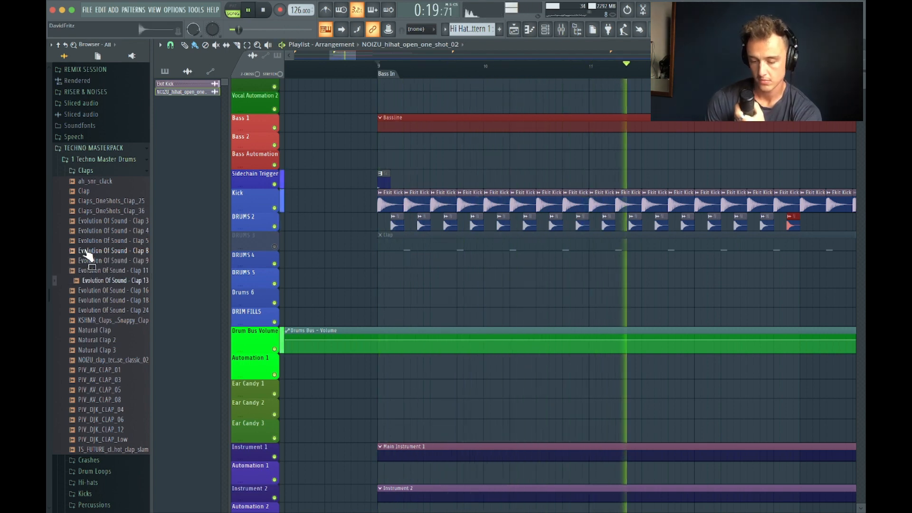
key("space")
Place Evolution Of Sound - Clap 13 on DRUMS 4 at the second and fourth kicks of bars 9 and 10, removing the muted Clap clip from DRUMS 3.
left_click_drag(106, 284, 407, 259)
scroll(413, 257, "up", 3)
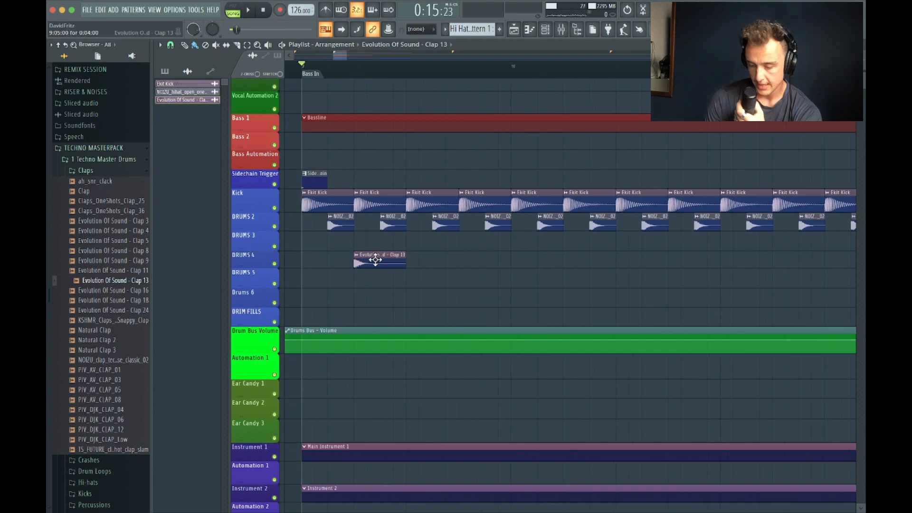
left_click(464, 259)
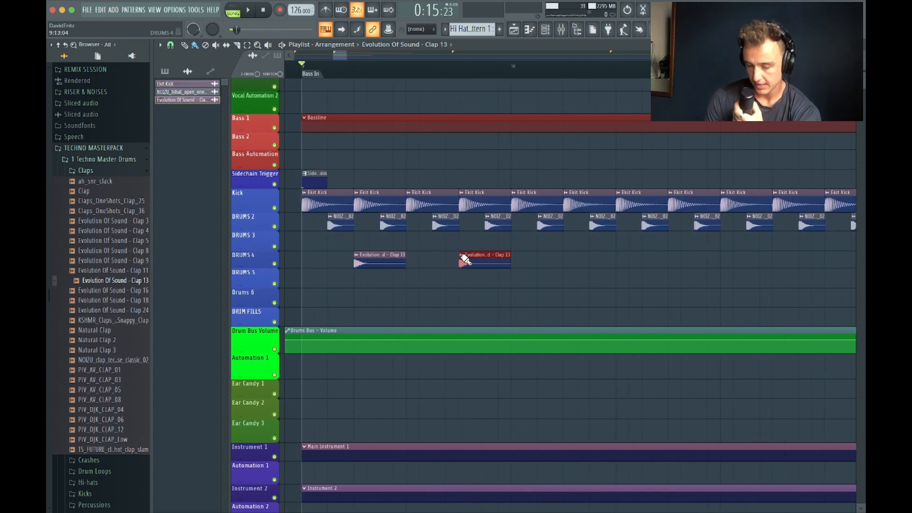
left_click(566, 260)
scroll(672, 257, "up", 2)
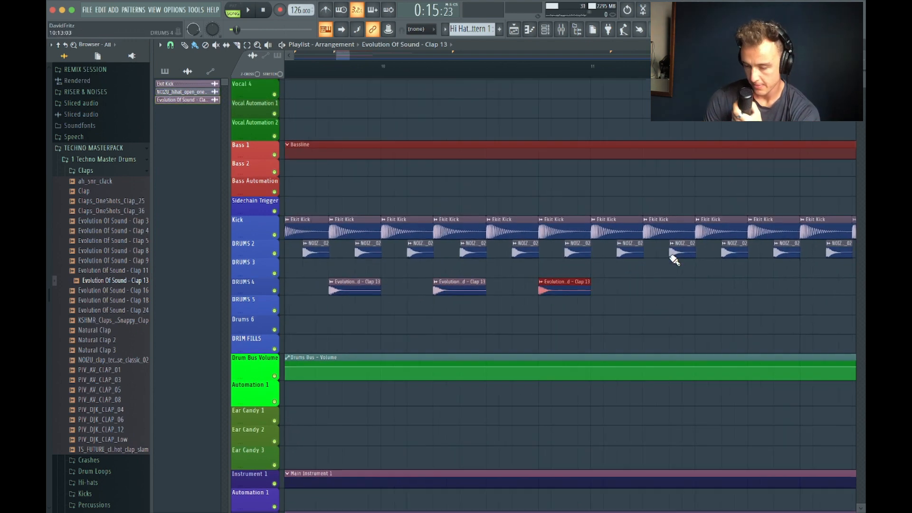
Continue the Clap 13 clips on DRUMS 4 at the second and fourth kicks of bar 11 and the second kick of bar 12.
left_click(647, 285)
scroll(604, 293, "right", 3)
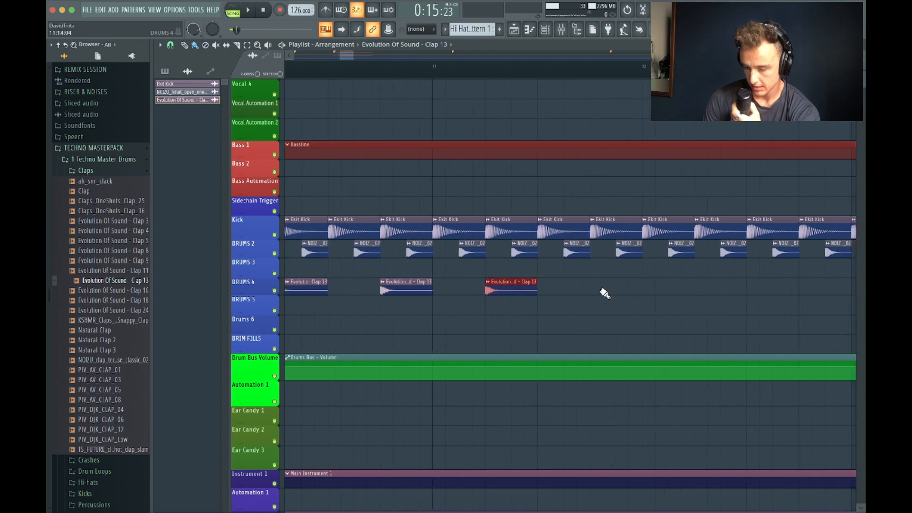
left_click(600, 290)
left_click(672, 287)
scroll(671, 288, "right", 3)
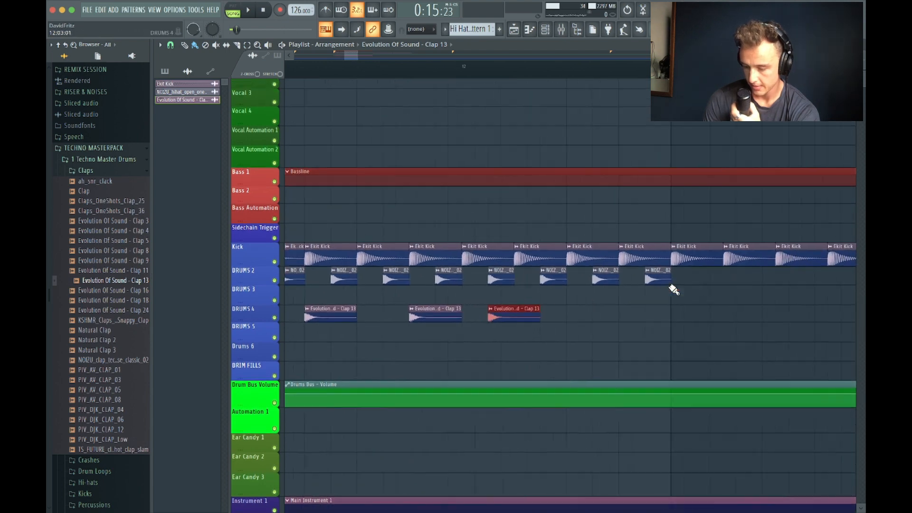
left_click_drag(507, 321, 534, 322)
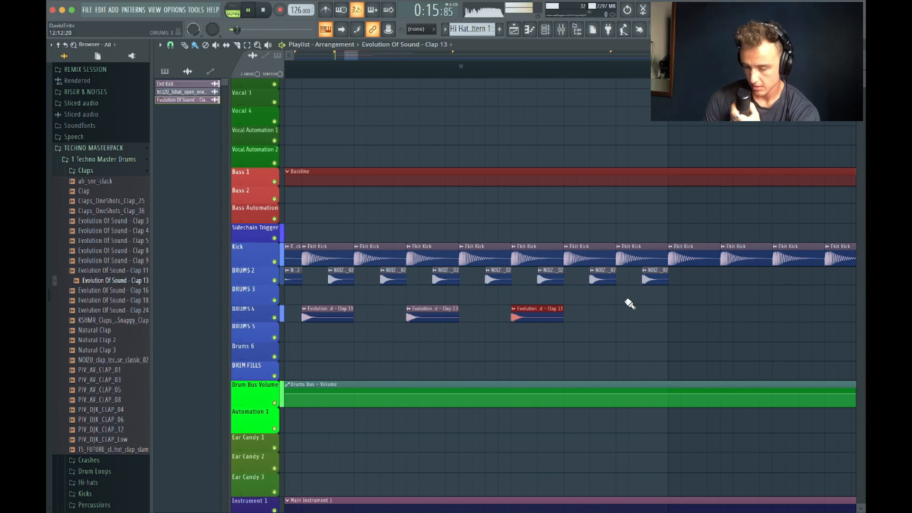
Lower the Clap 13 channel volume to 33% during playback and route the clap to mixer track 10 (Snare).
double_click(533, 313)
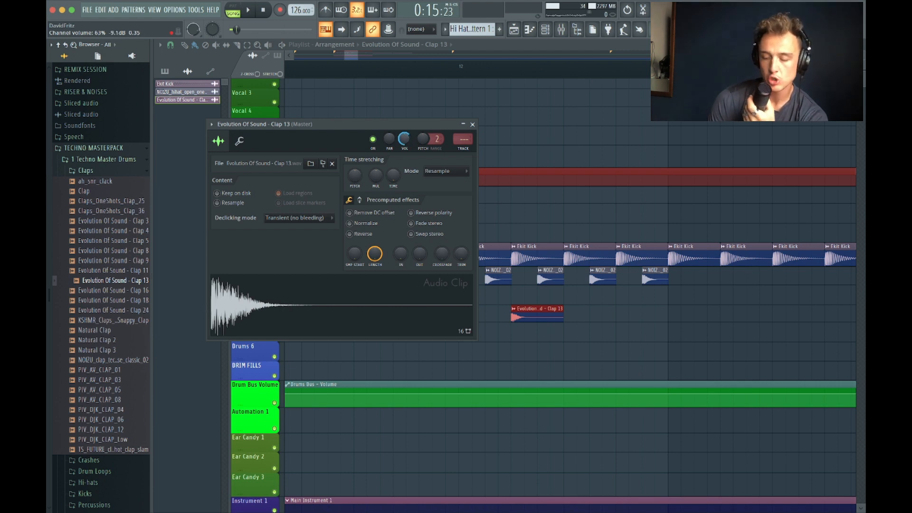
left_click_drag(403, 139, 409, 138)
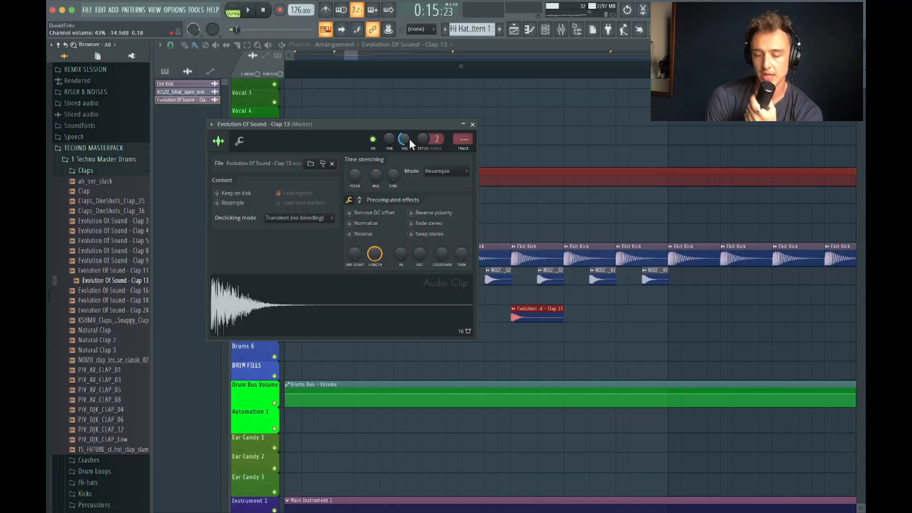
key("space")
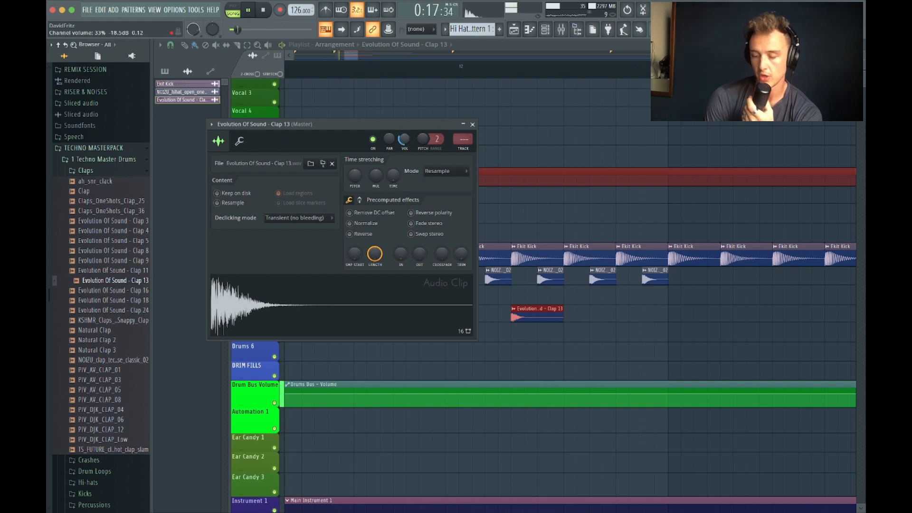
key("space")
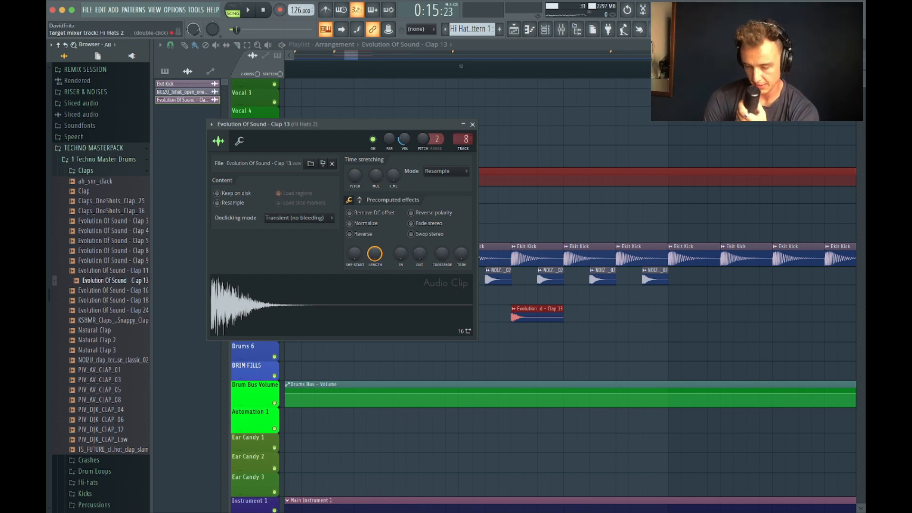
left_click(471, 125)
Route the open hi-hat sample to mixer track 7 (Open Hi Hat) and check the Ekit Kick's mixer routing.
double_click(489, 279)
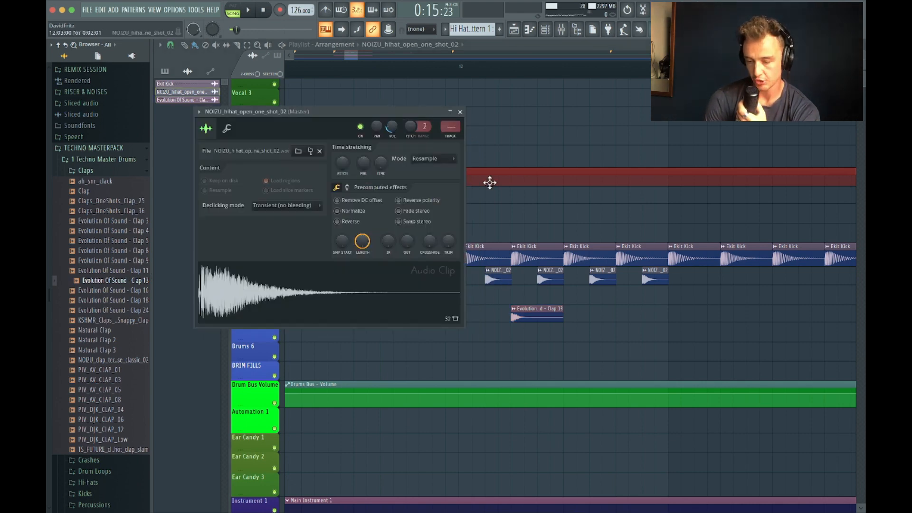
scroll(454, 125, "up", 1)
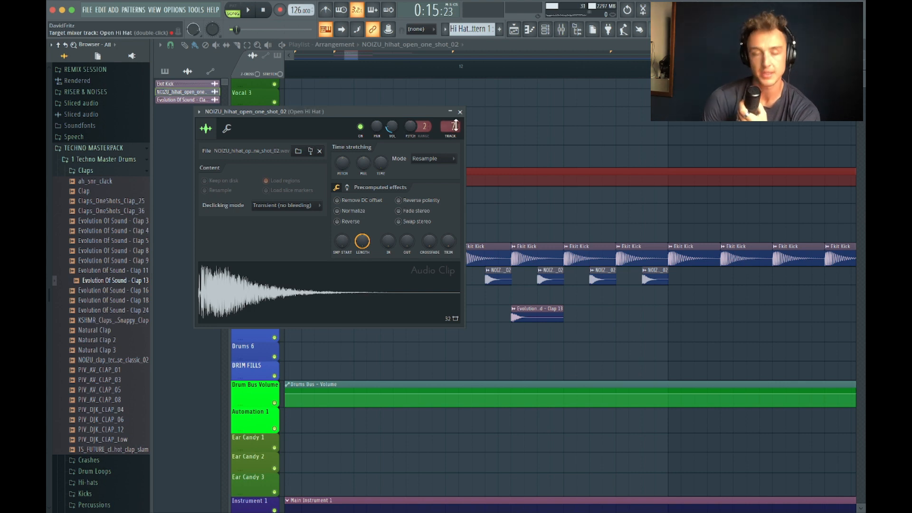
left_click(460, 112)
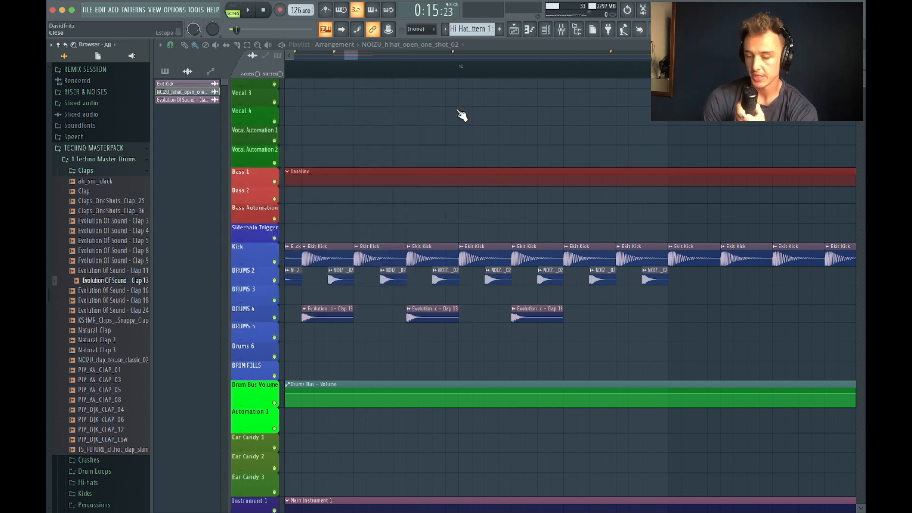
double_click(524, 251)
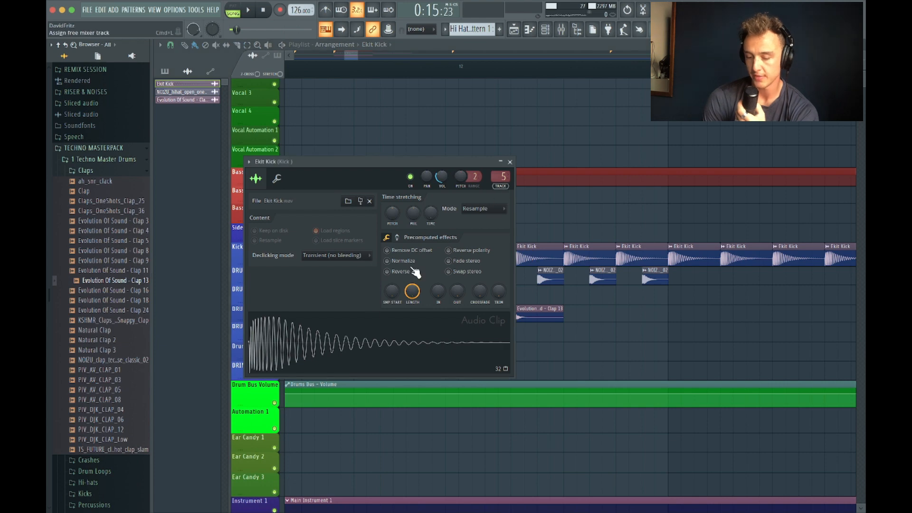
left_click(510, 163)
Add a Clap 13 clip on DRUMS 4 at the fourth kick of bar 12 and play back the four-bar groove.
scroll(513, 299, "down", 2)
left_click(527, 313)
left_click(589, 316)
scroll(591, 315, "down", 2)
key("space")
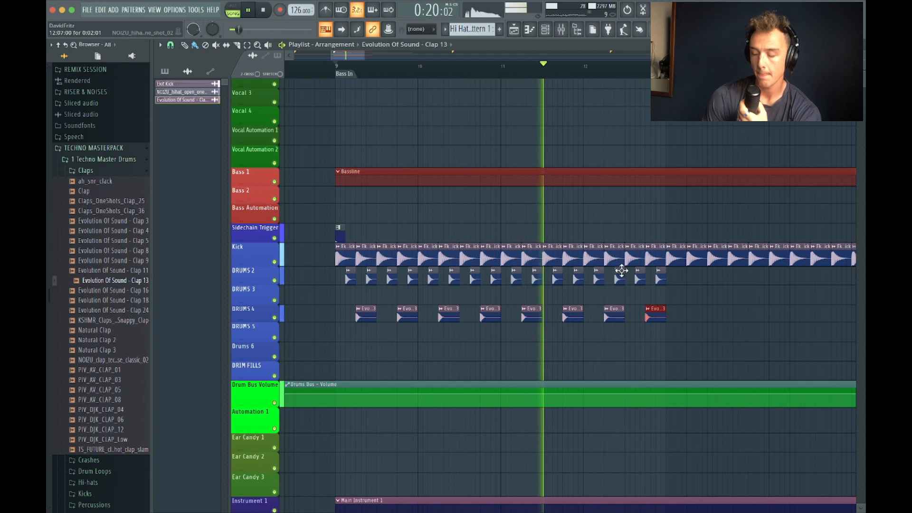
scroll(621, 270, "up", 2)
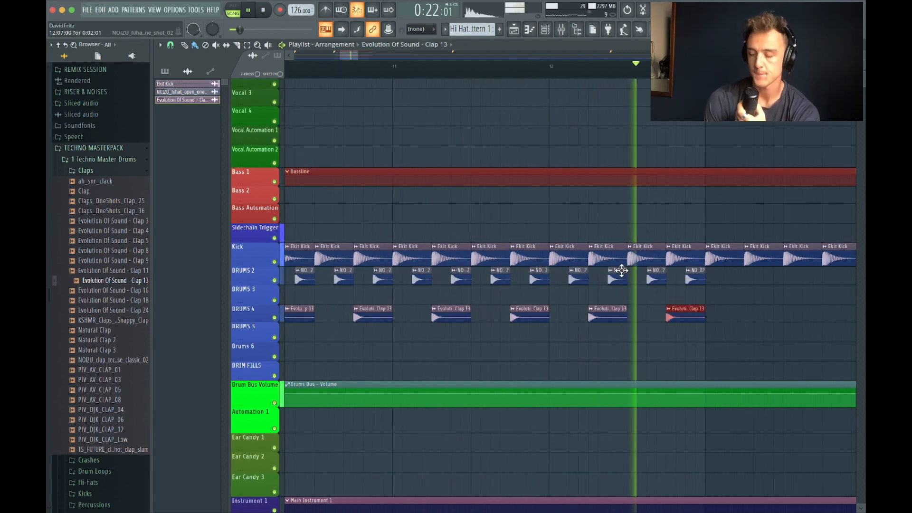
key("space")
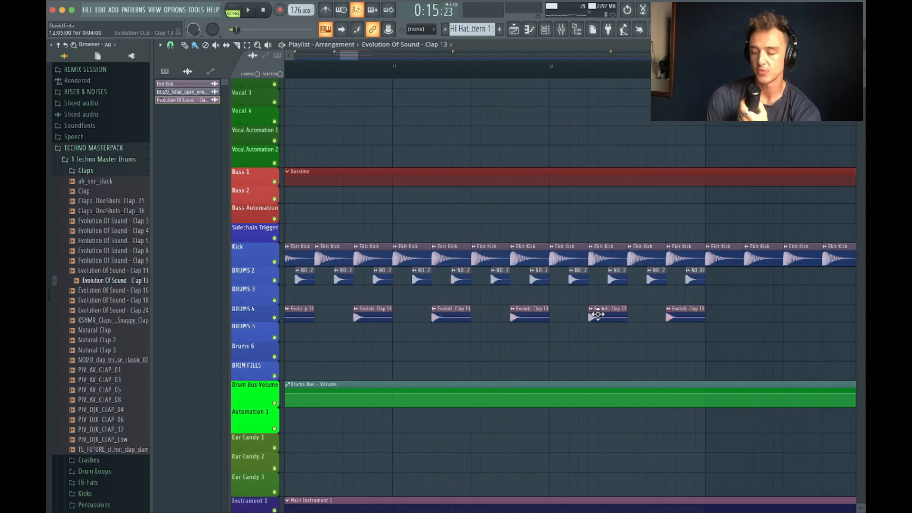
Pitch Clap 13 down about 173 cents with the Auto stretch mode and lower its channel volume to 22% during playback.
double_click(598, 315)
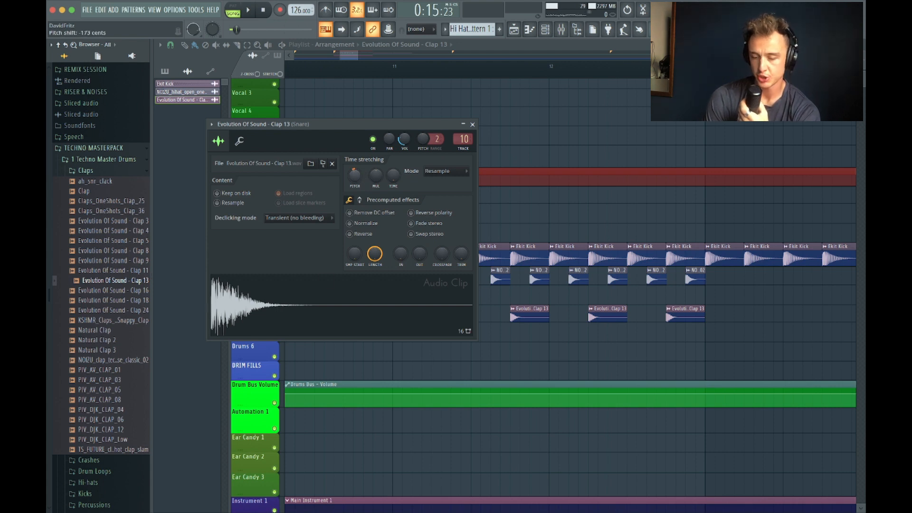
key("space")
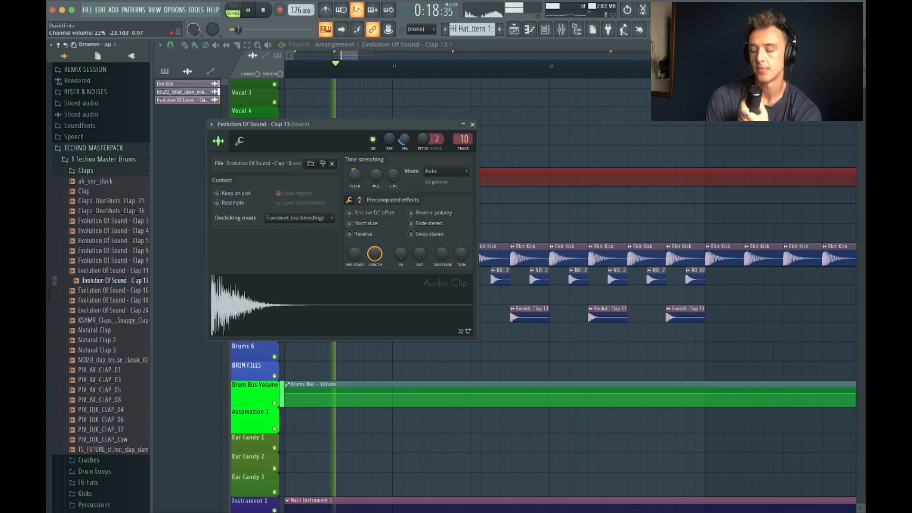
left_click(472, 124)
key("space")
Bring up the mixer, select the Kick track and briefly play the groove.
scroll(536, 147, "down", 3)
scroll(536, 148, "left", 3)
scroll(536, 147, "down", 1)
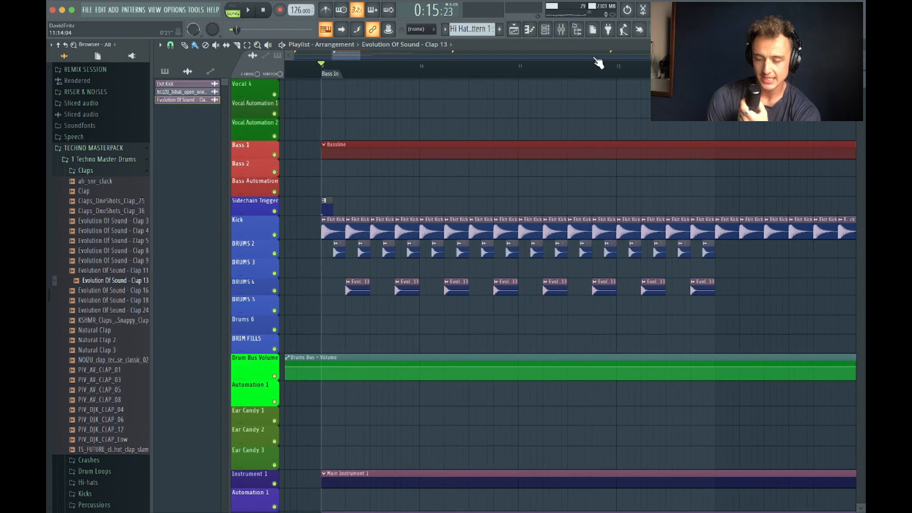
left_click(562, 29)
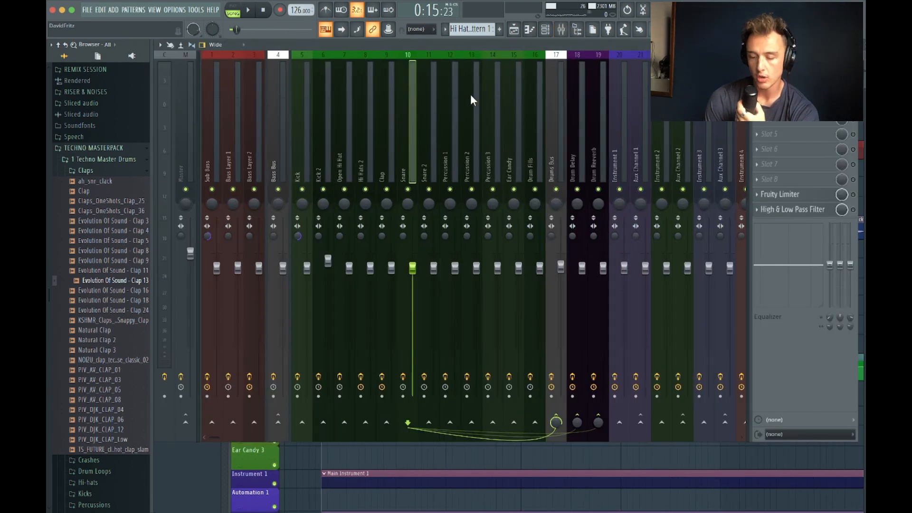
left_click(294, 143)
key("space")
key("space")
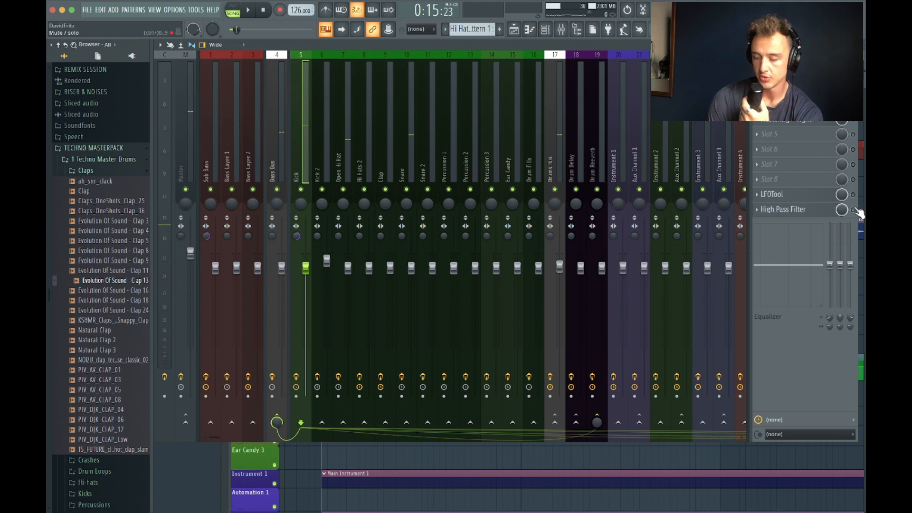
Adjust the low cut on band 1 and boost band 2 in the Kick's High Pass Filter, checking the plugin's effect during playback.
left_click(793, 209)
left_click_drag(223, 172, 192, 176)
left_click_drag(252, 172, 232, 159)
key("space")
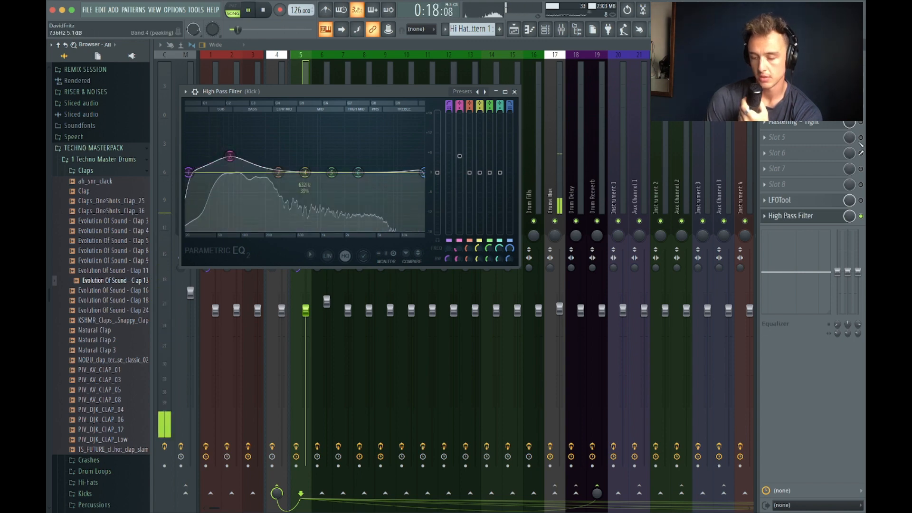
key("Escape")
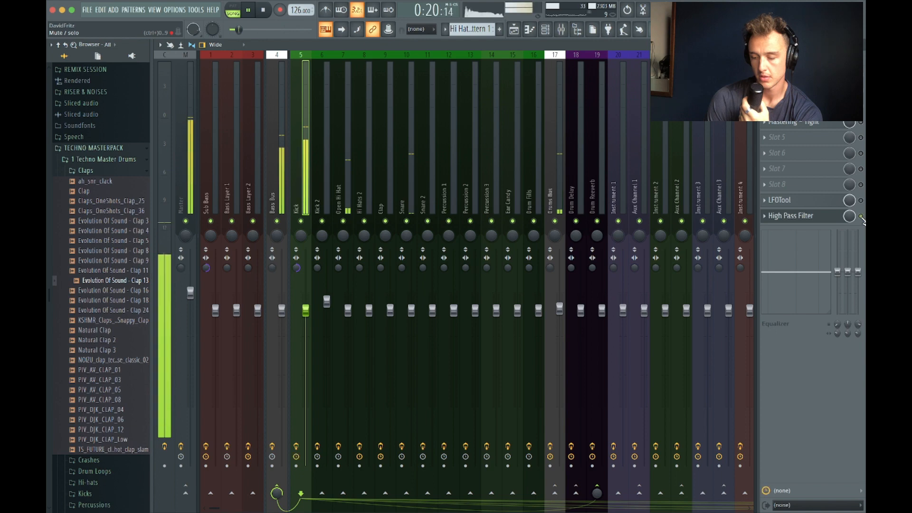
key("space")
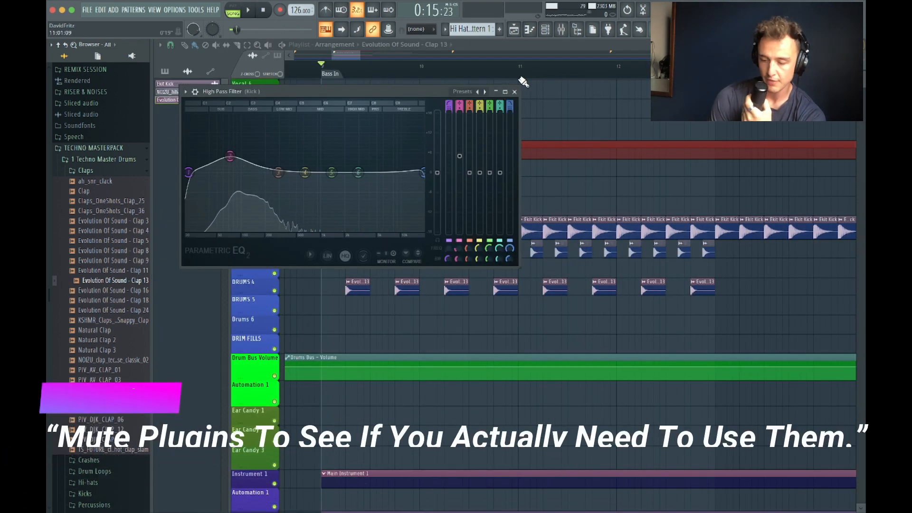
left_click(514, 91)
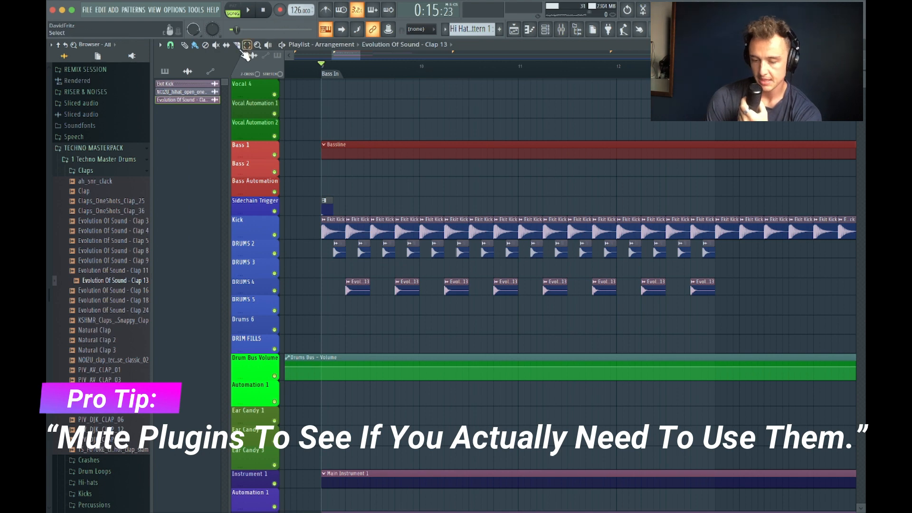
Set the playlist time selection to the four bars from 9 to 13 at Bass In and return to the Draw tool.
left_click_drag(324, 68, 715, 68)
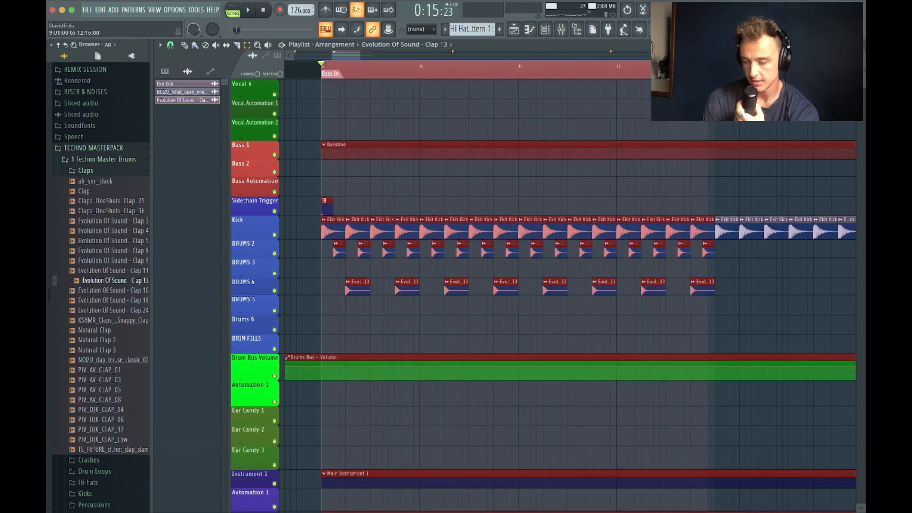
left_click(322, 72)
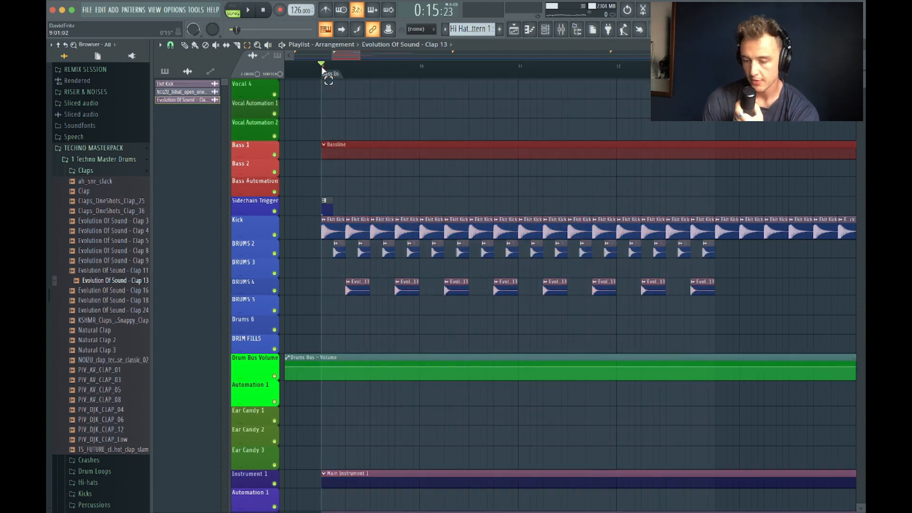
left_click_drag(322, 72, 741, 69)
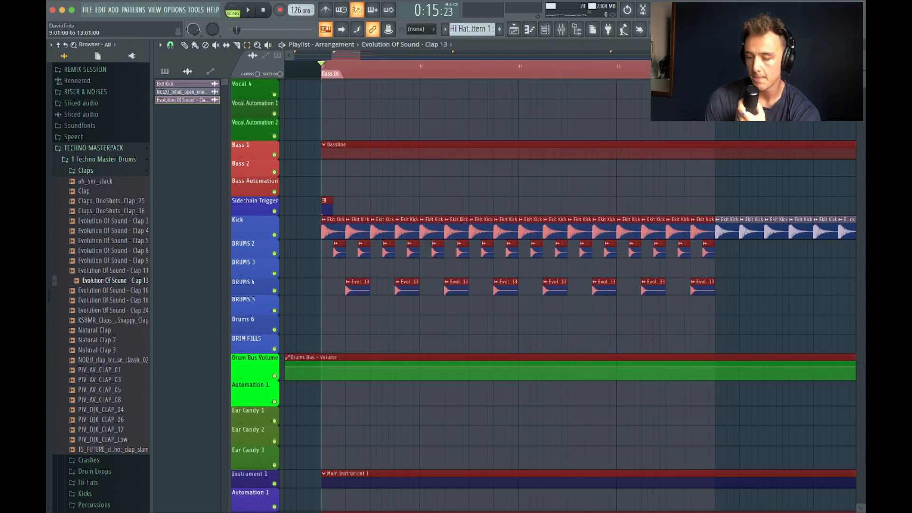
left_click(185, 46)
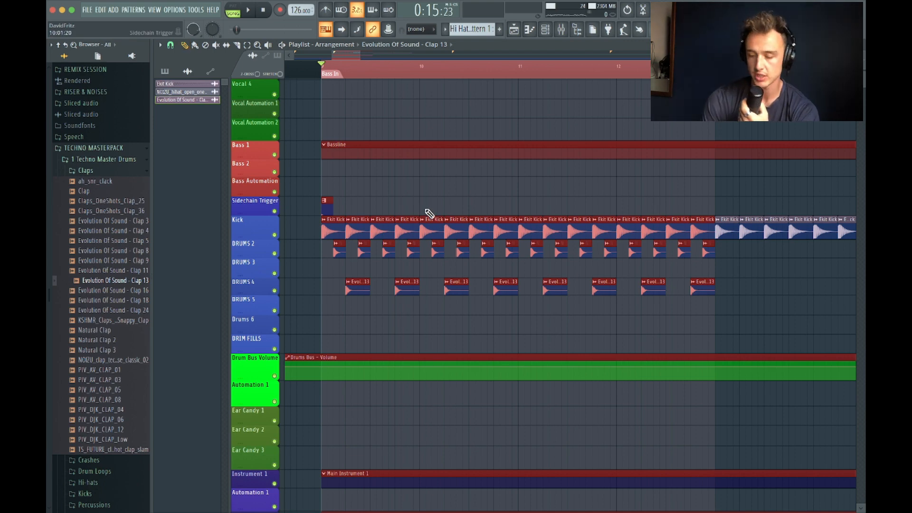
Show all channels in the channel rack, select the GMS channel and audition its sound.
scroll(428, 214, "up", 3)
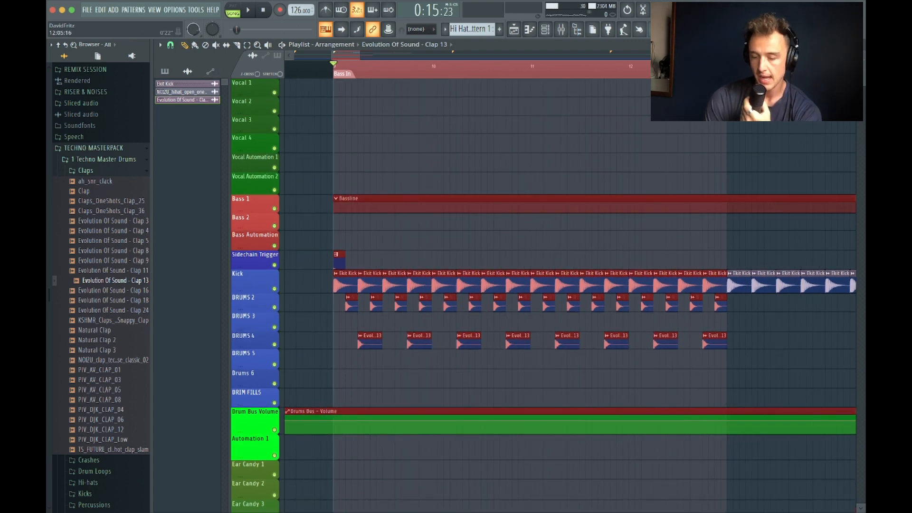
left_click(546, 30)
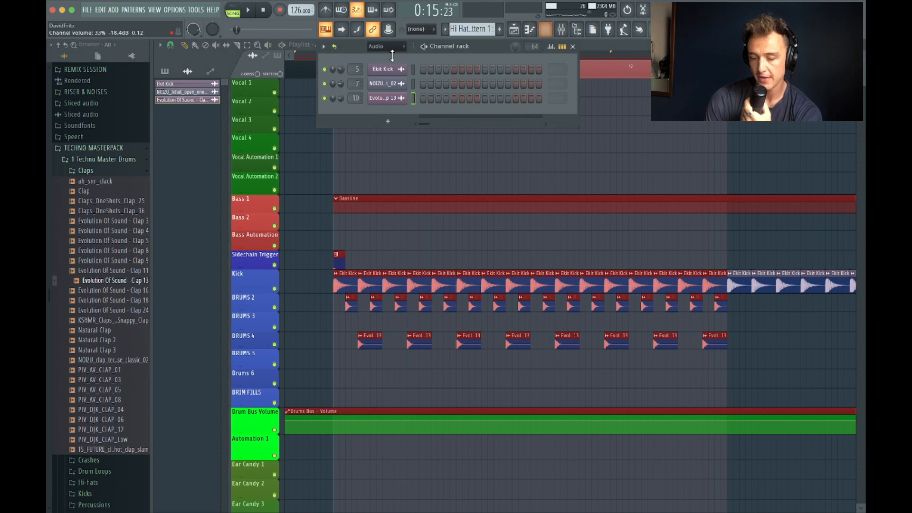
left_click(394, 47)
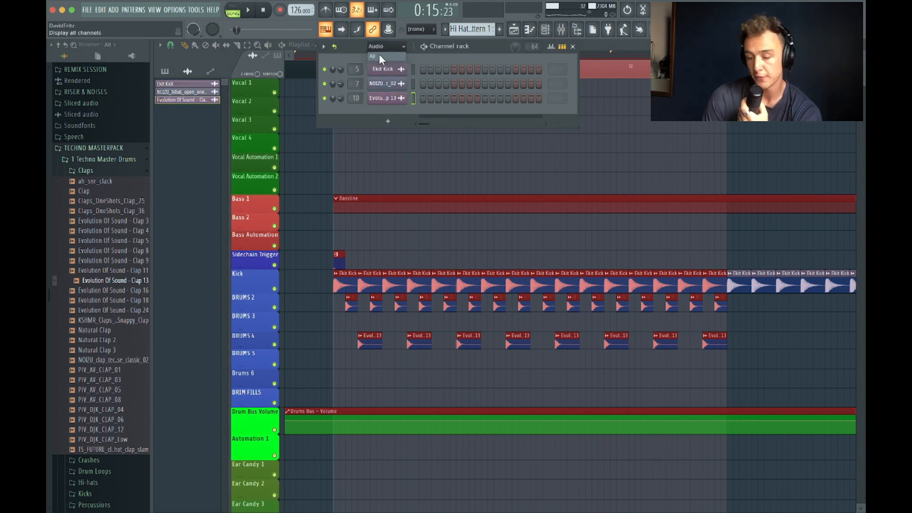
left_click(380, 57)
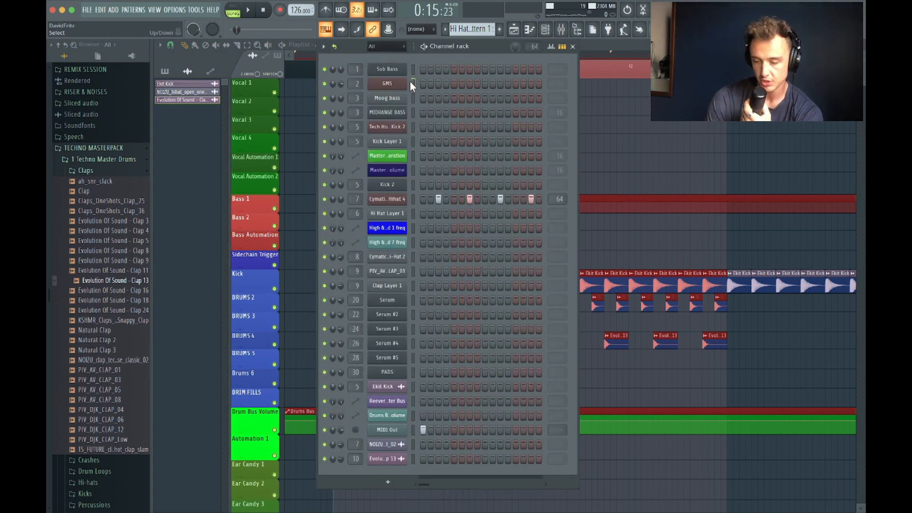
left_click(398, 85)
left_click(846, 150)
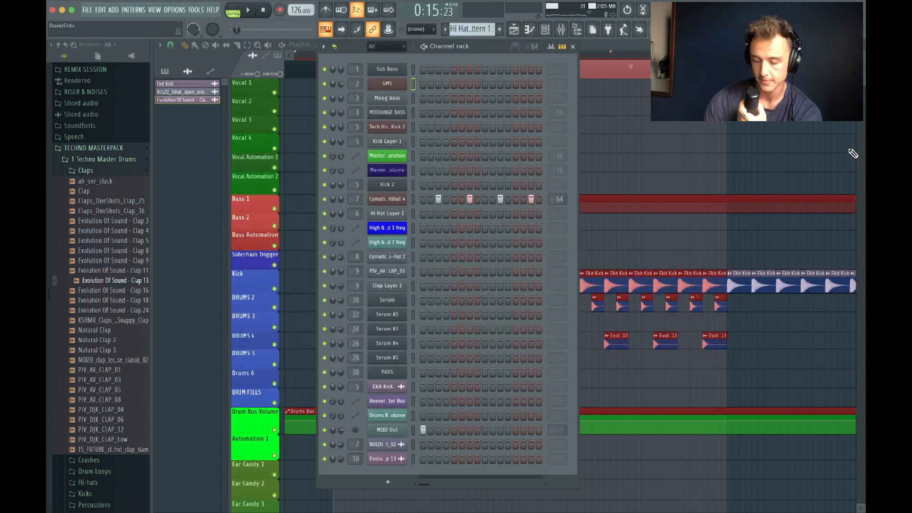
key("c")
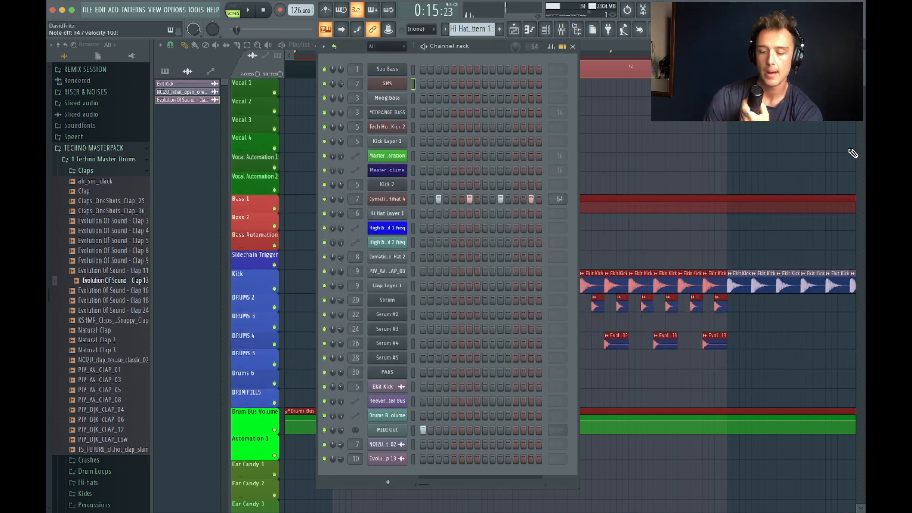
Select the Moog bass channel, view its sample settings and audition notes, closing its window and the channel rack.
left_click(386, 100)
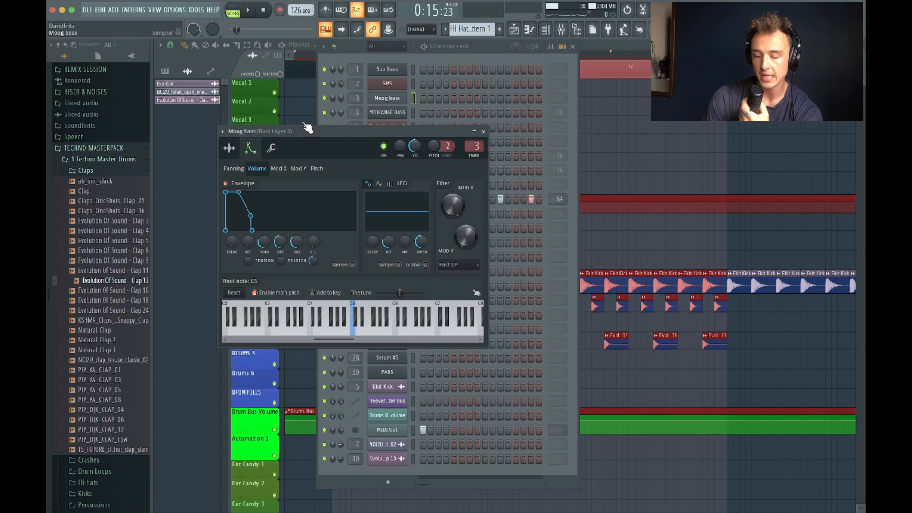
left_click(240, 149)
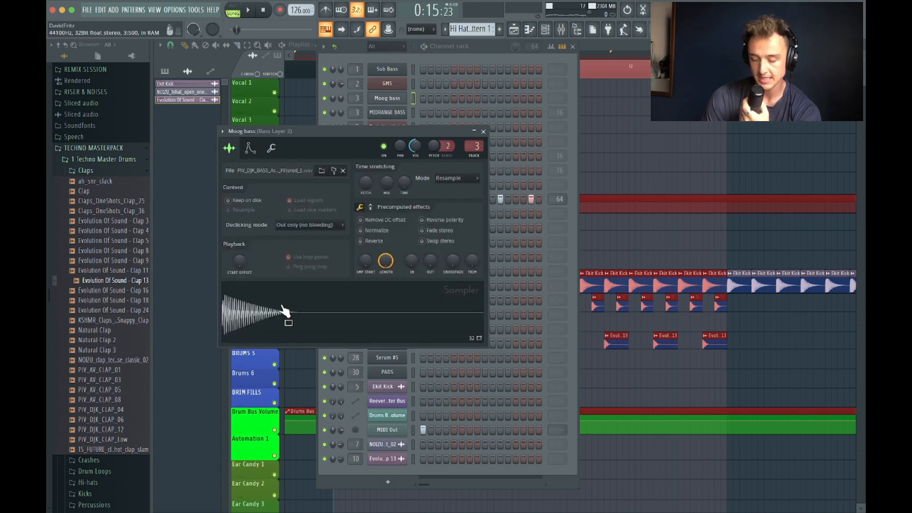
key("e")
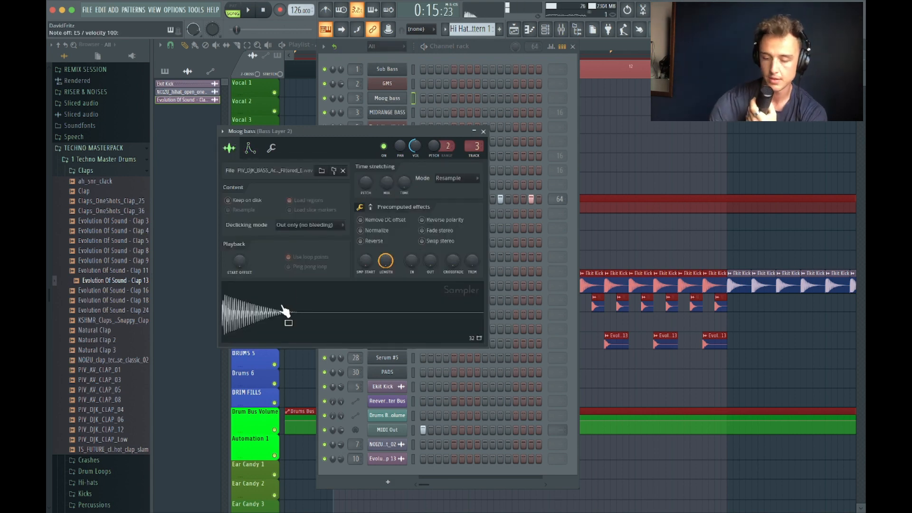
key("t")
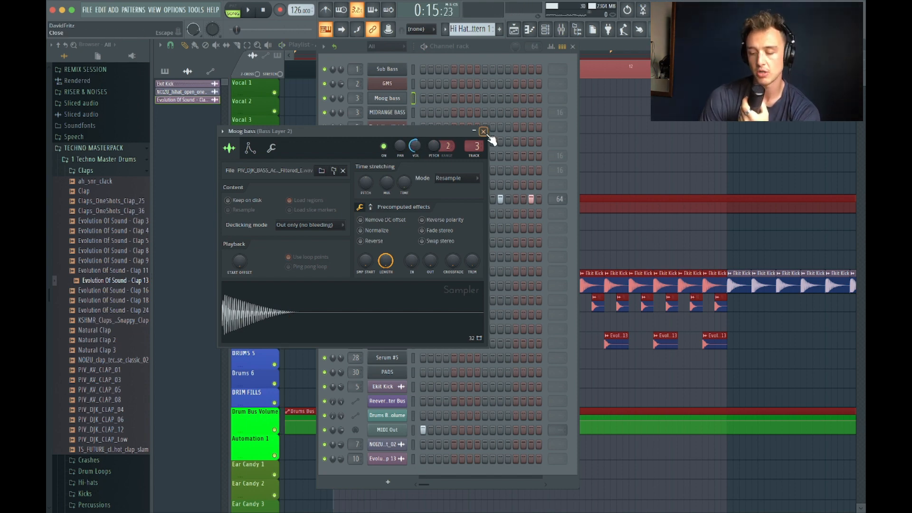
left_click(484, 131)
left_click(572, 46)
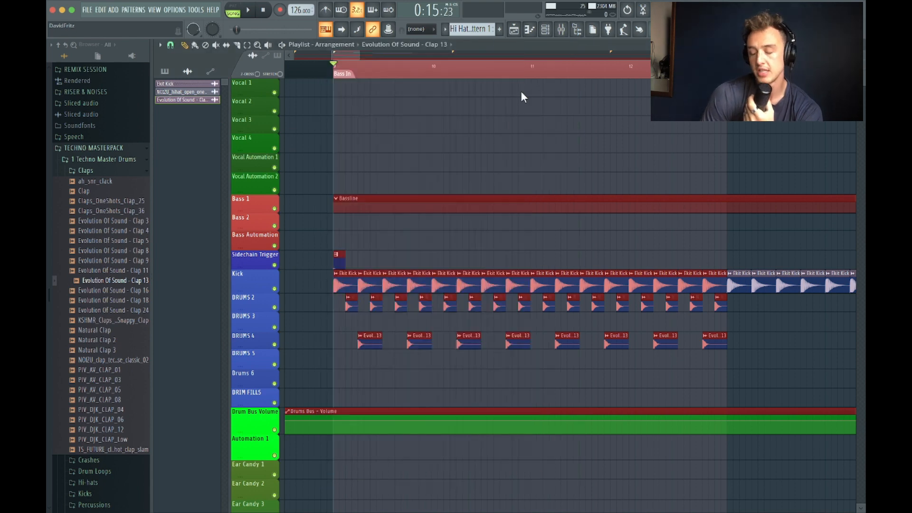
Select the Bassline pattern and record a Moog bass line live over the four-bar drum loop.
scroll(438, 169, "down", 3)
left_click(417, 199)
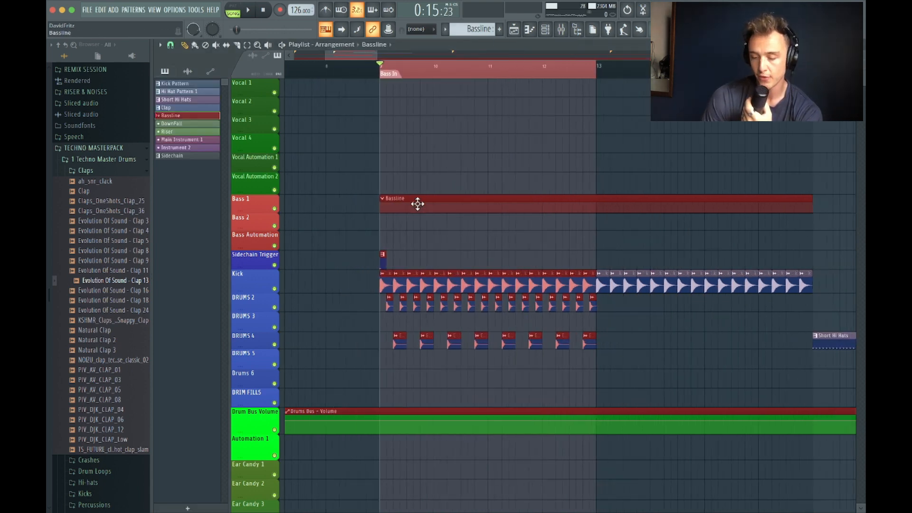
key("space")
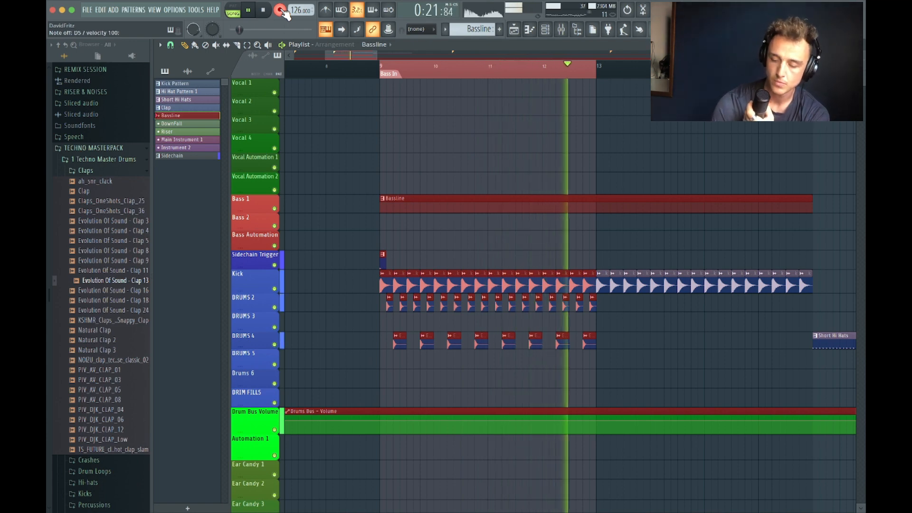
key("space")
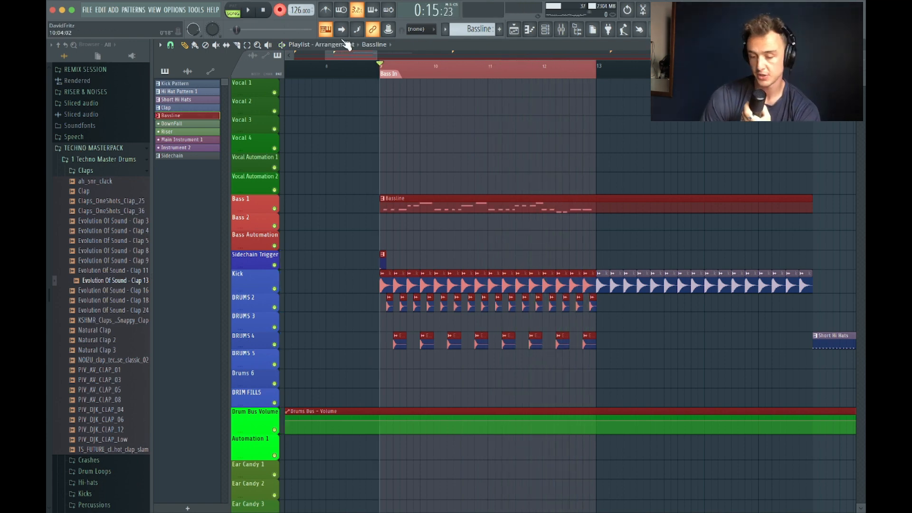
Open the recorded Bassline in the Moog bass piano roll and quick quantize all its notes.
double_click(416, 206)
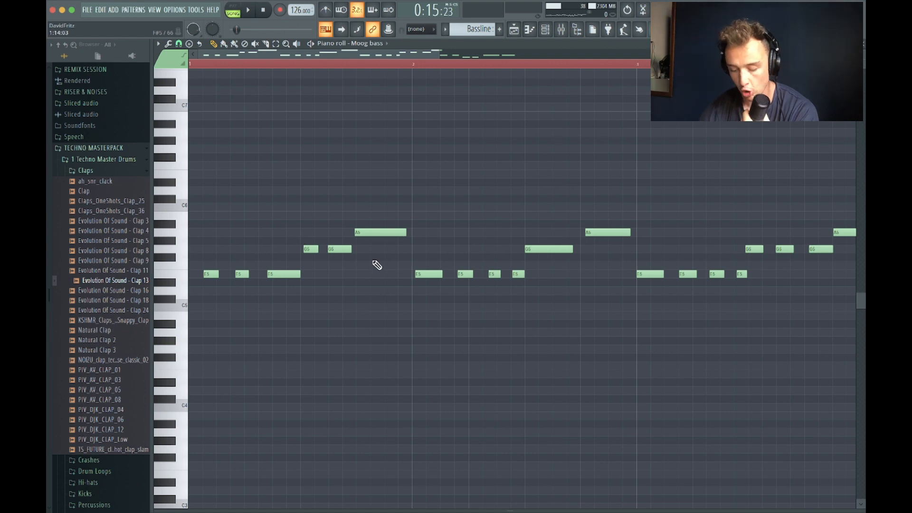
key("ctrl+a")
scroll(506, 267, "down", 3)
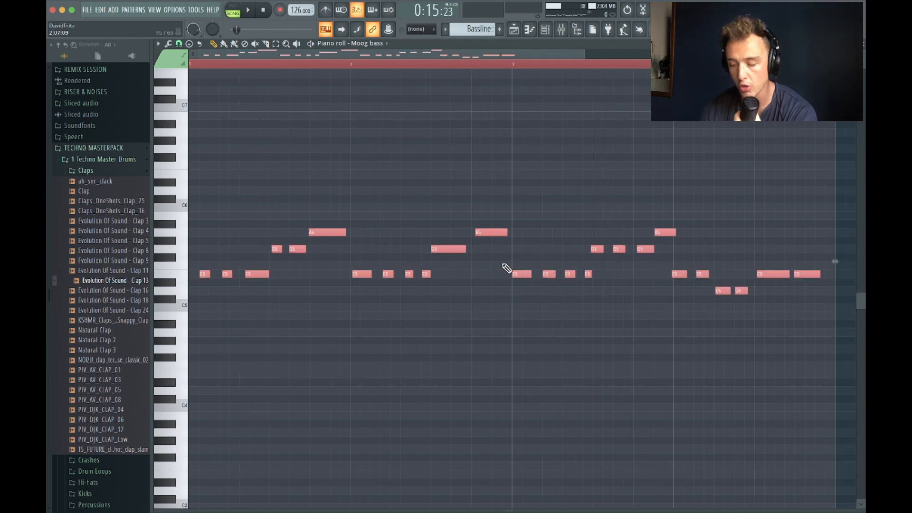
key("ctrl+q")
scroll(376, 210, "up", 5)
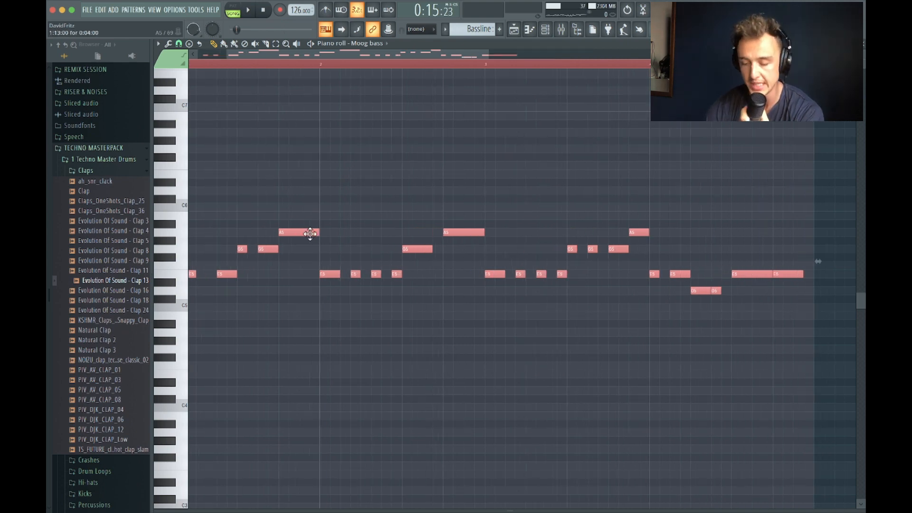
scroll(397, 263, "left", 3)
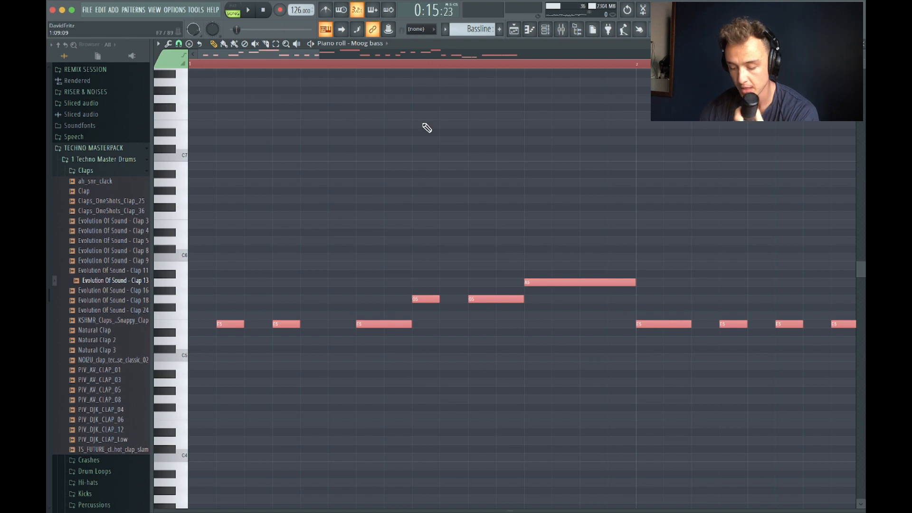
Compare the bassline without and with quantizing by undoing the quantize, playing it, and restoring the quantize for playback.
key("ctrl+z")
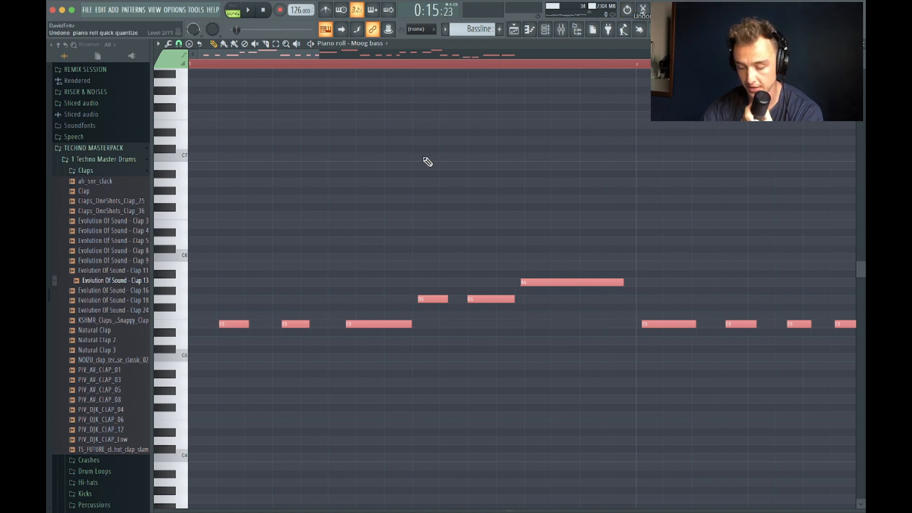
key("space")
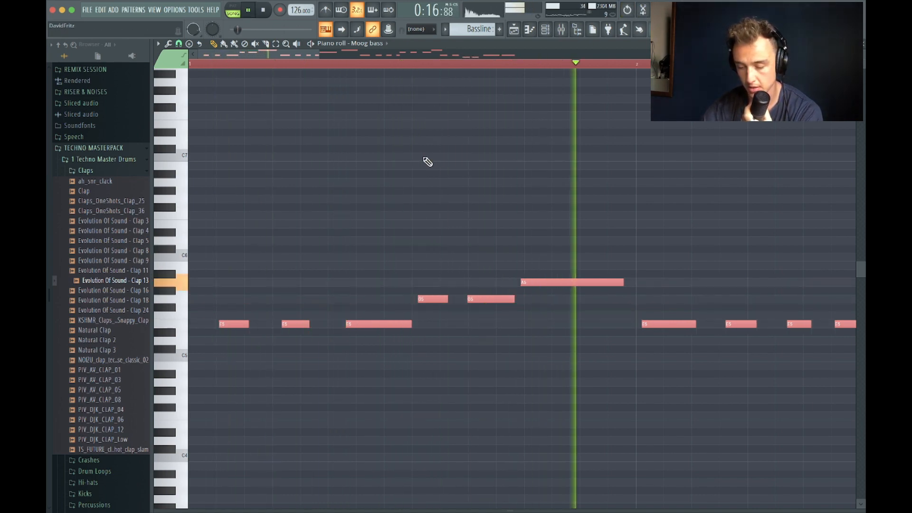
key("space")
key("ctrl+q")
key("space")
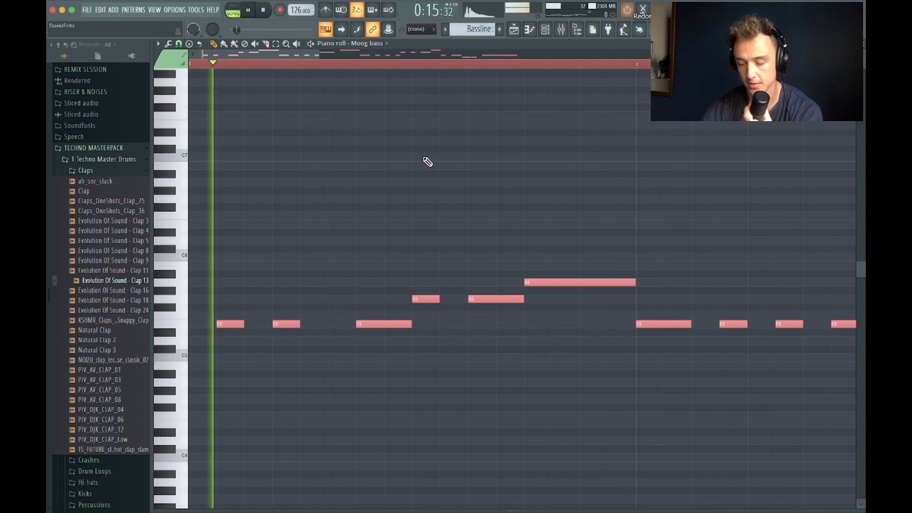
Deselect the notes and shorten the second-to-last F5 note in bar 4 to three steps, leaving a gap before the last one.
scroll(472, 180, "down", 3)
scroll(472, 180, "down", 2)
left_click(302, 174)
right_click(304, 174)
scroll(576, 235, "down", 2)
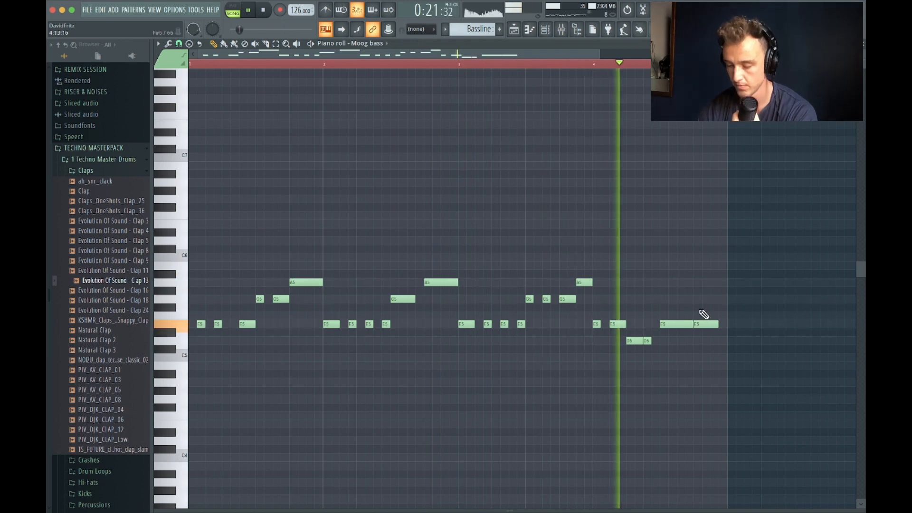
key("space")
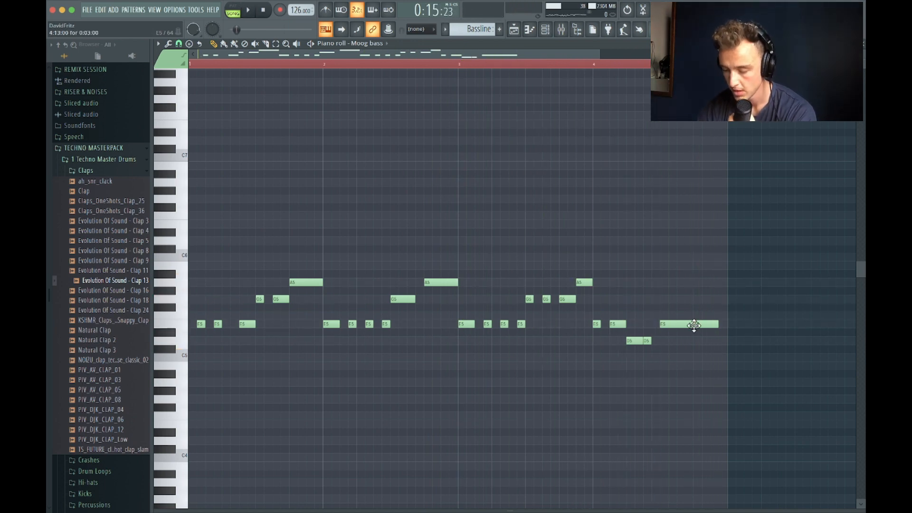
scroll(692, 321, "up", 1)
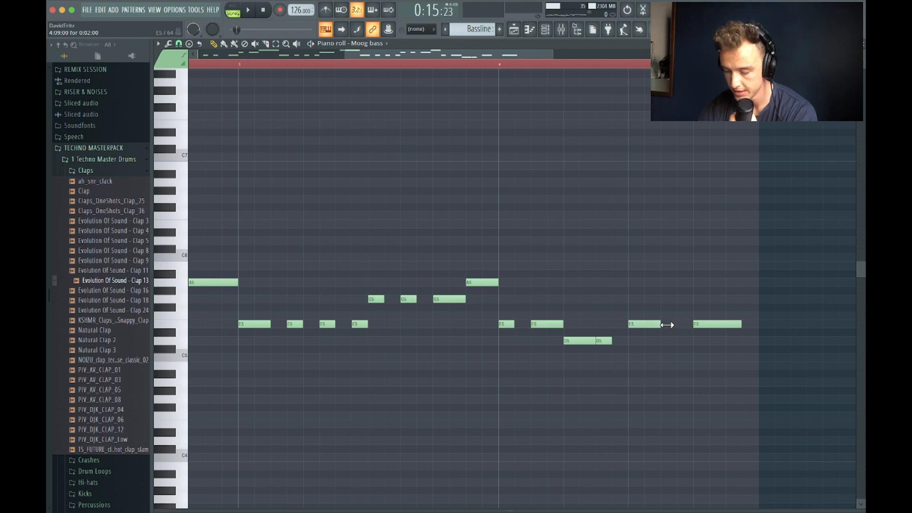
Play the bassline from bar 4, return to the playlist and place the play position at the start of Bass In.
key("space")
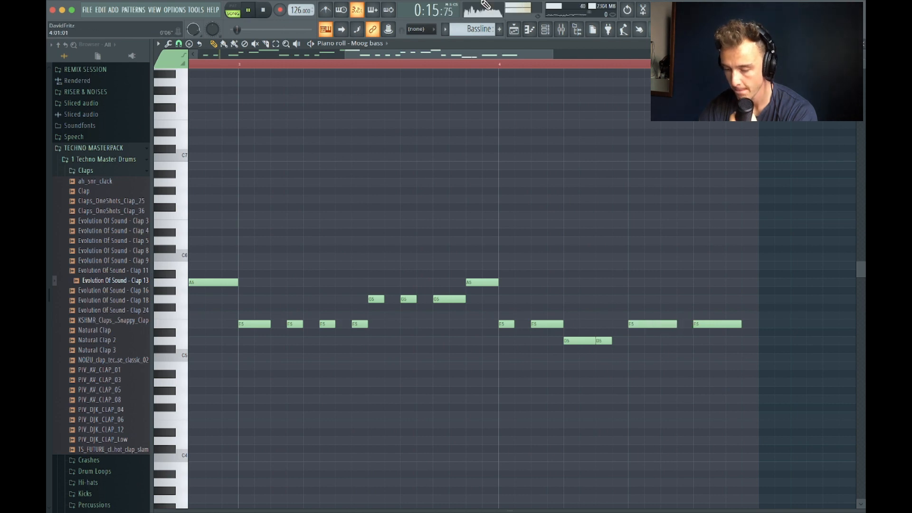
left_click(499, 63)
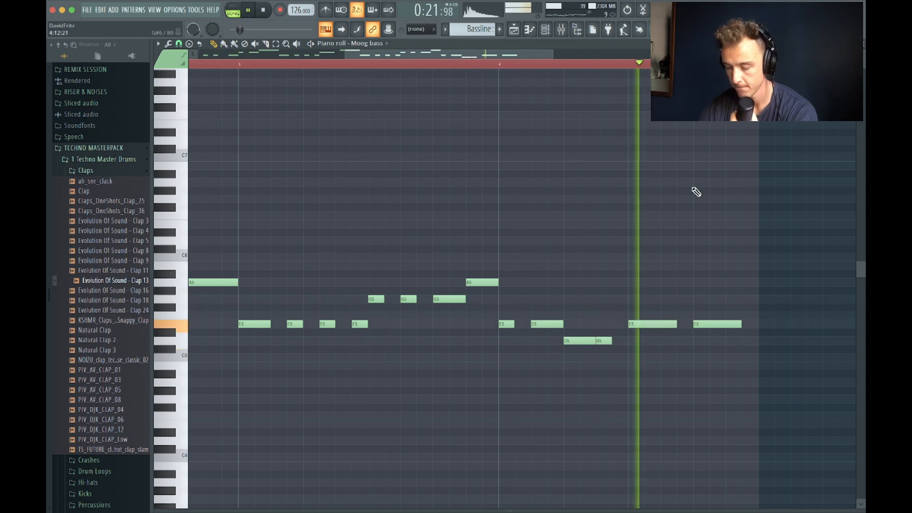
scroll(692, 189, "down", 1)
key("space")
key("F5")
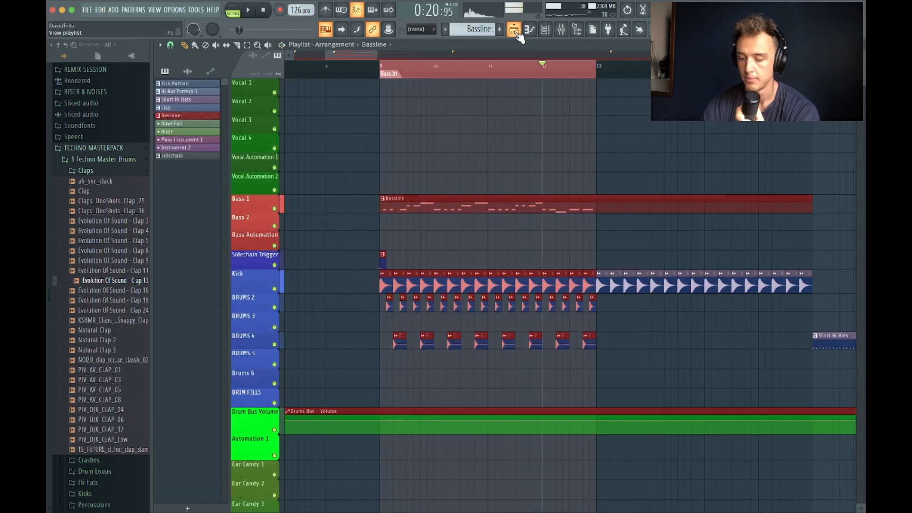
left_click(339, 69)
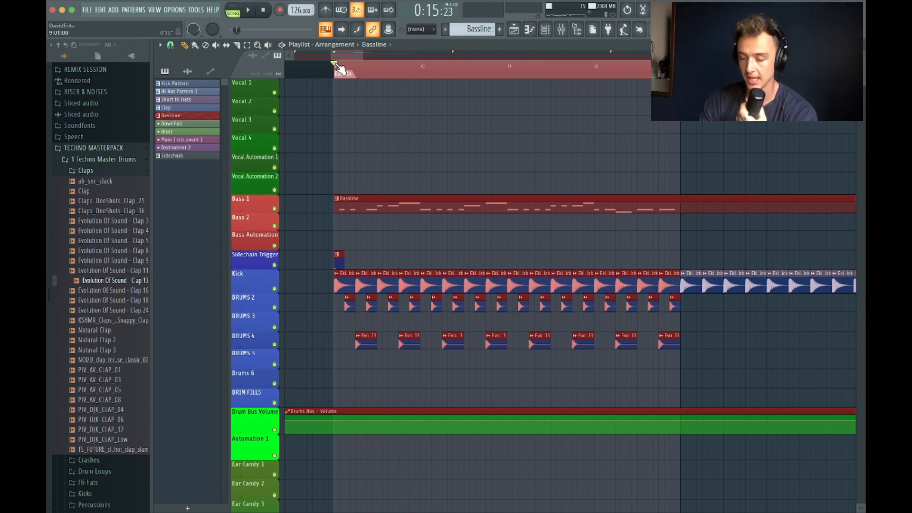
scroll(479, 138, "down", 2)
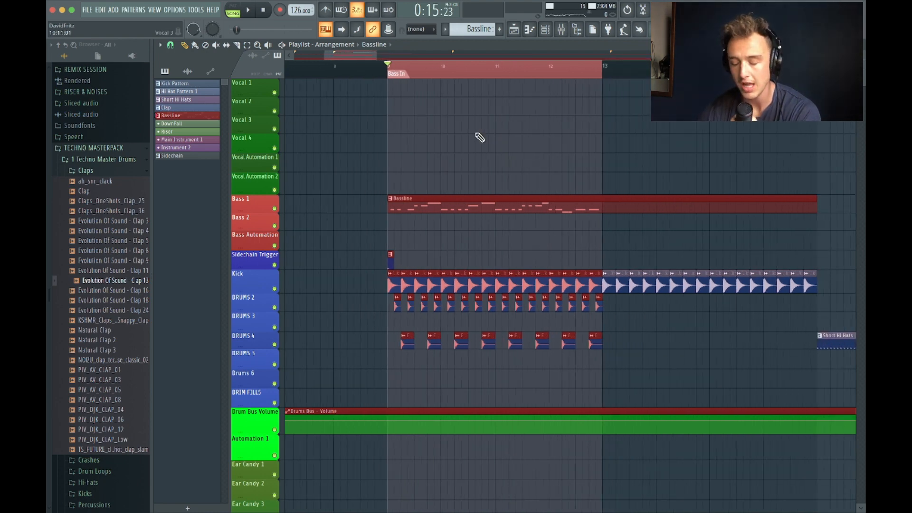
Collapse the Claps folder and expand the Snares folder in the 1 Techno Master Drums sample library.
left_click(98, 173)
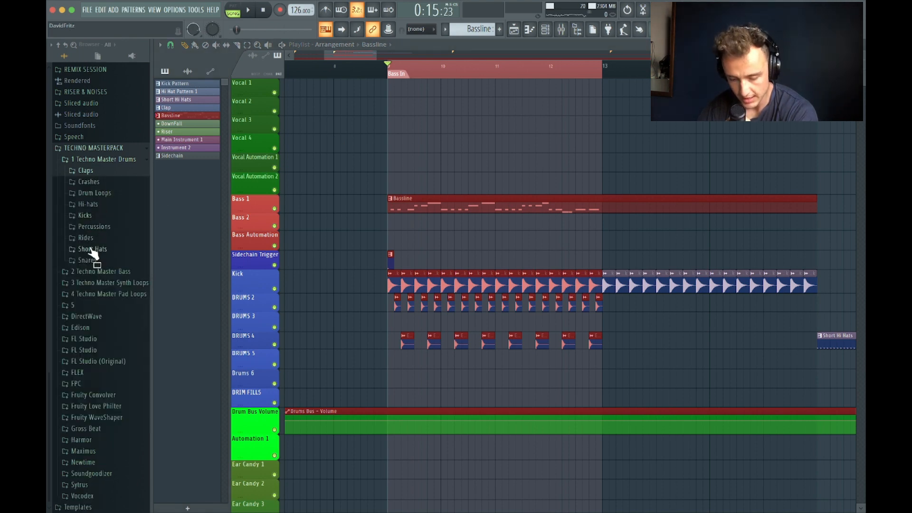
left_click(97, 261)
scroll(388, 284, "down", 1)
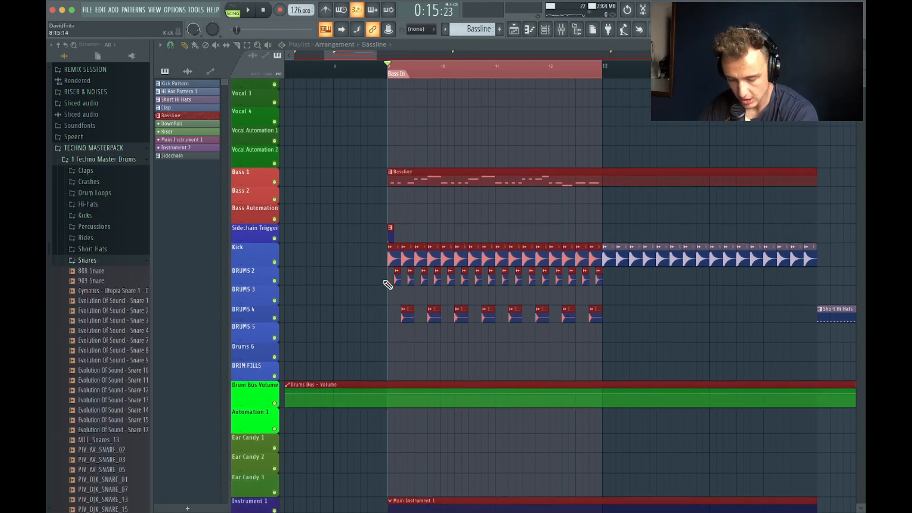
Audition the Evolution Of Sound snare samples from Snare 4 to Snare 12 and bring up the channel rack.
left_click(107, 329)
key("Down")
key("Down")
key("Down")
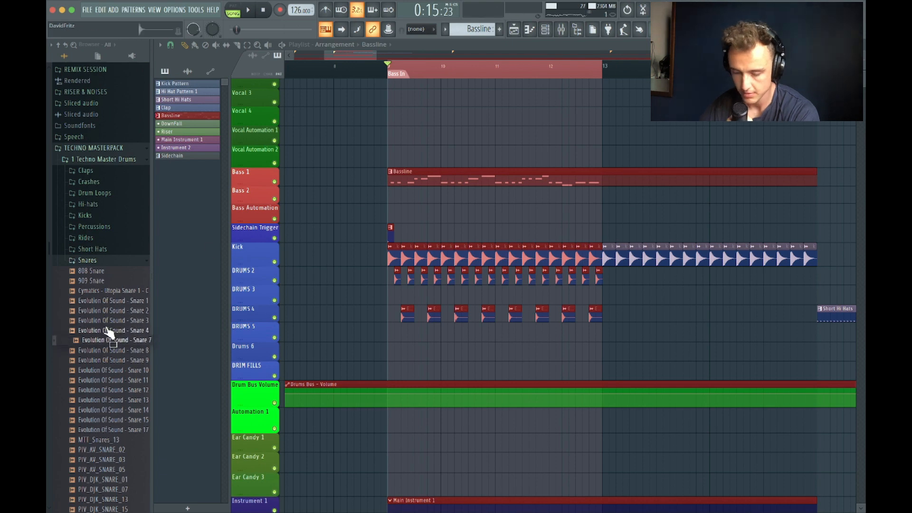
left_click(546, 31)
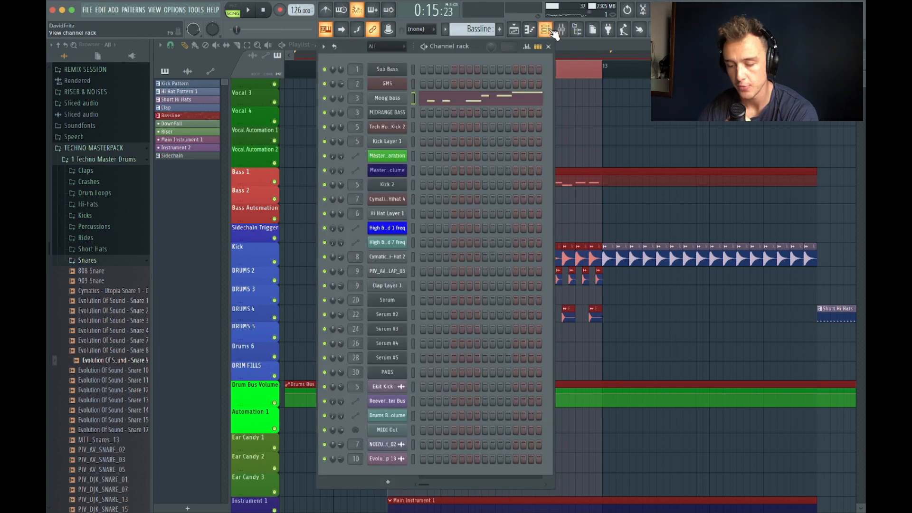
left_click_drag(95, 360, 80, 355)
left_click(78, 351)
left_click(81, 371)
left_click(82, 394)
Audition Snare 9 and Snare 8 over the playing groove, and preview Snare 4 and Snare 3 with playback stopped.
key("space")
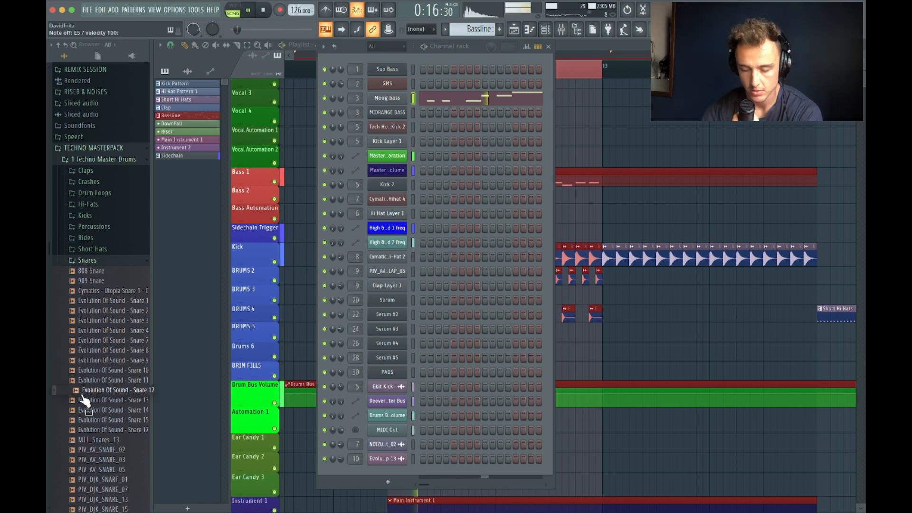
left_click(115, 362)
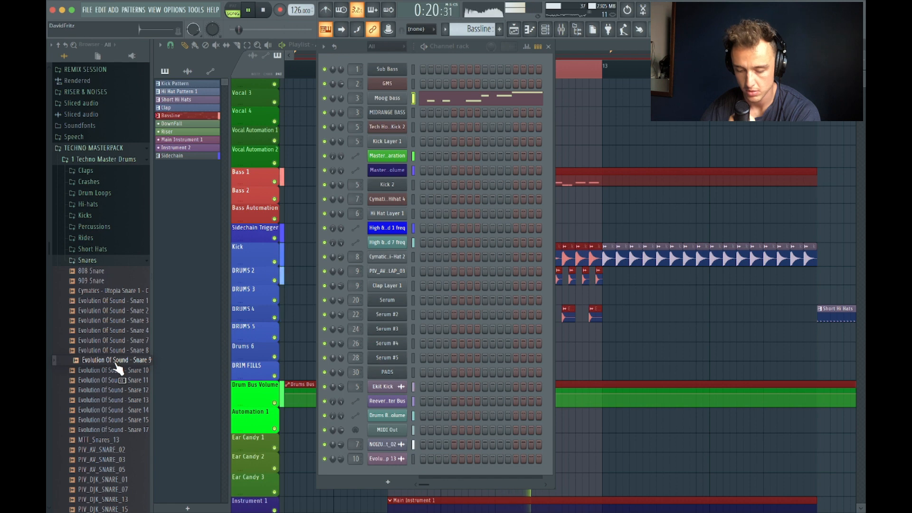
left_click(117, 351)
key("space")
left_click(112, 331)
left_click(112, 320)
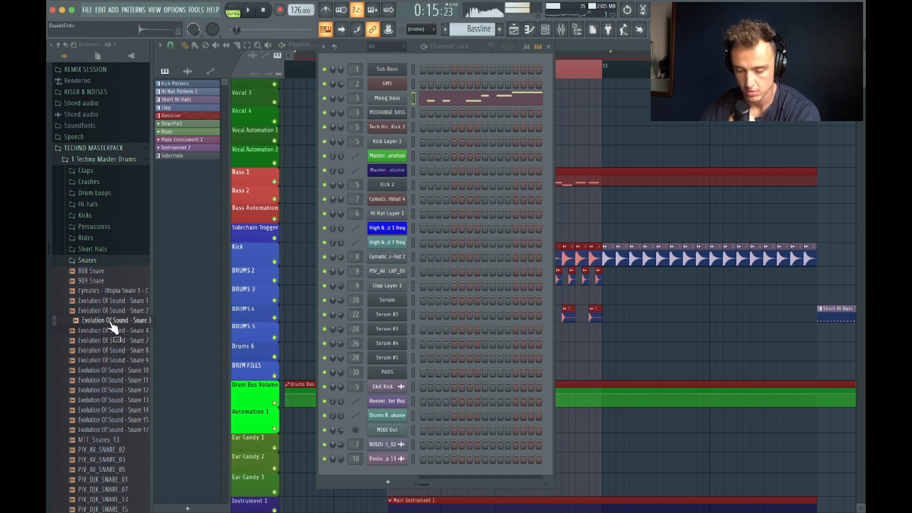
Add Evolution Of Sound - Snare 3 to the channel rack on mixer track 9, play the groove and close the rack.
left_click_drag(112, 320, 372, 293)
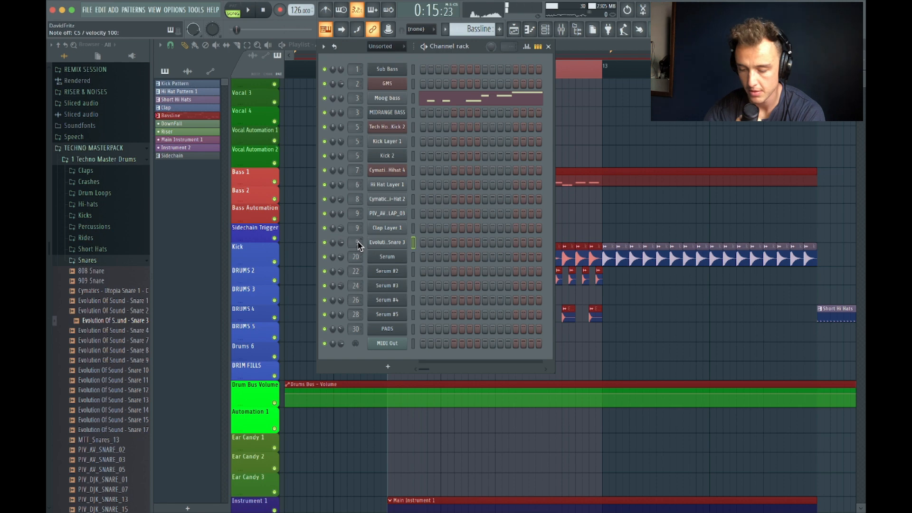
key("space")
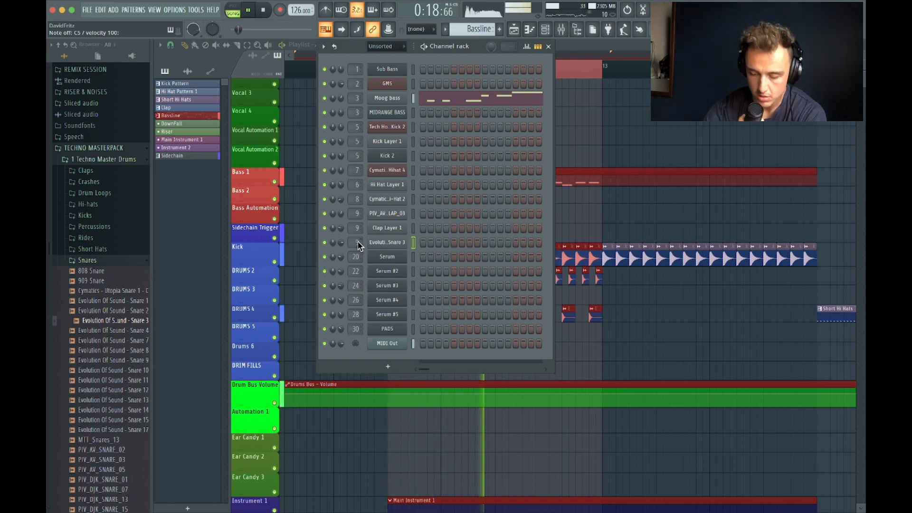
key("space")
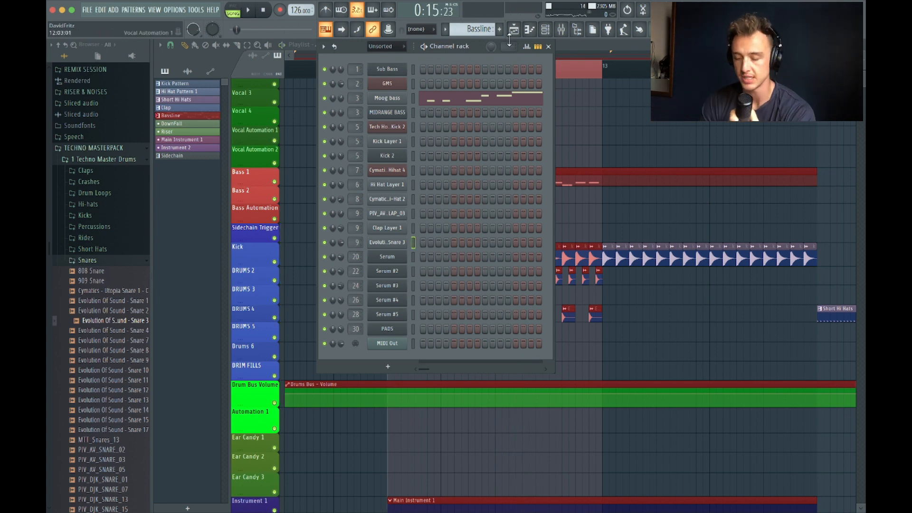
left_click(548, 46)
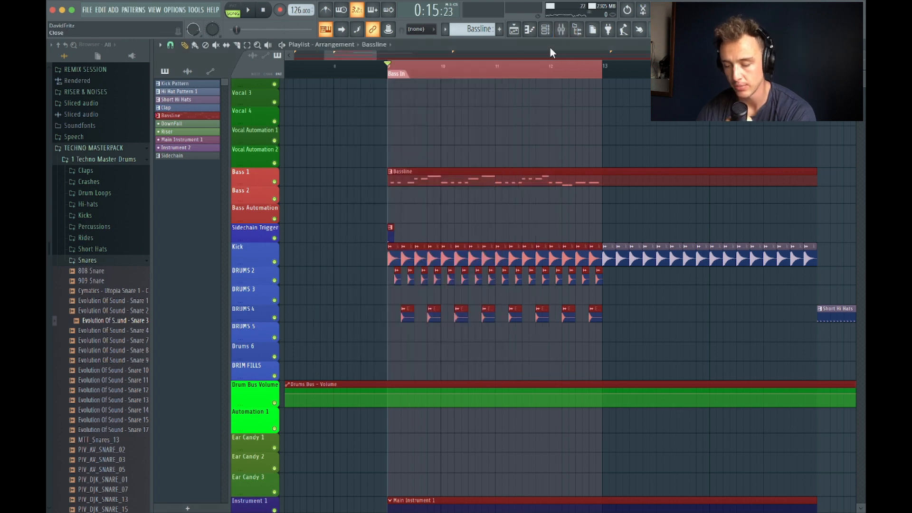
Create a new pattern named Snare.
scroll(466, 243, "down", 5)
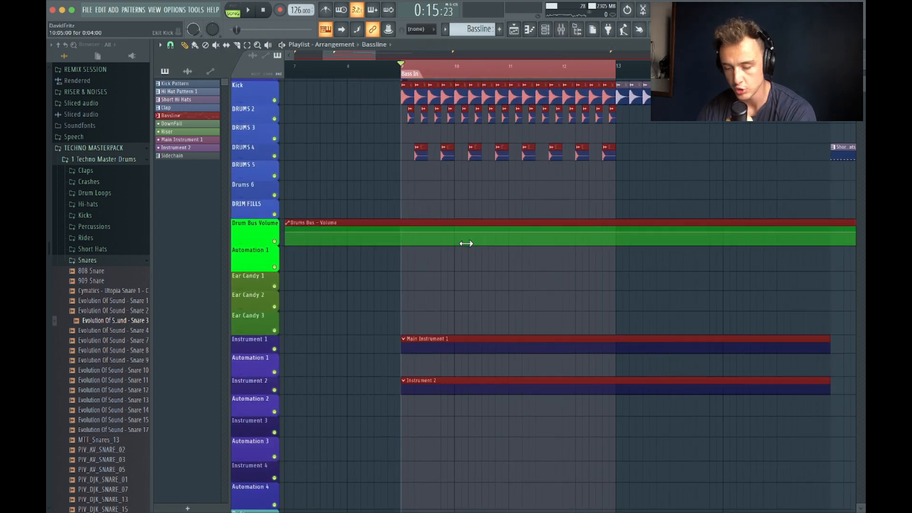
left_click(499, 29)
type("Snare")
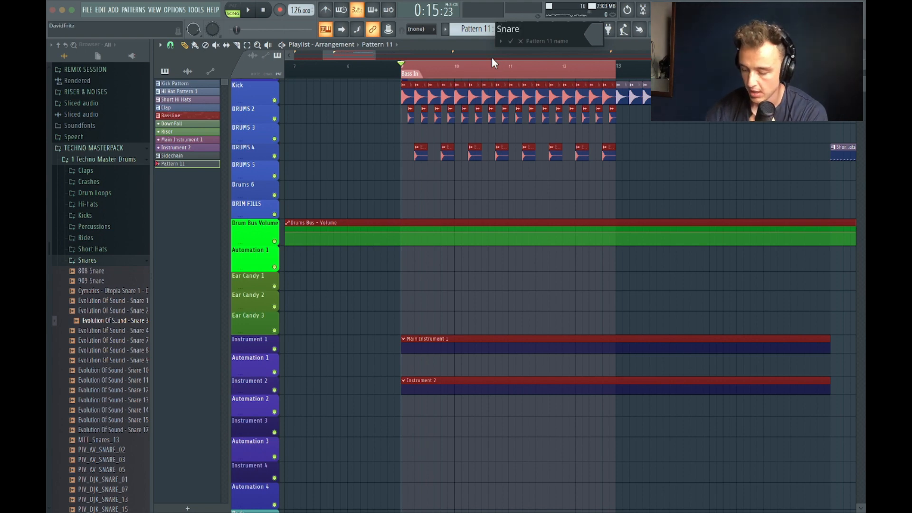
key("Return")
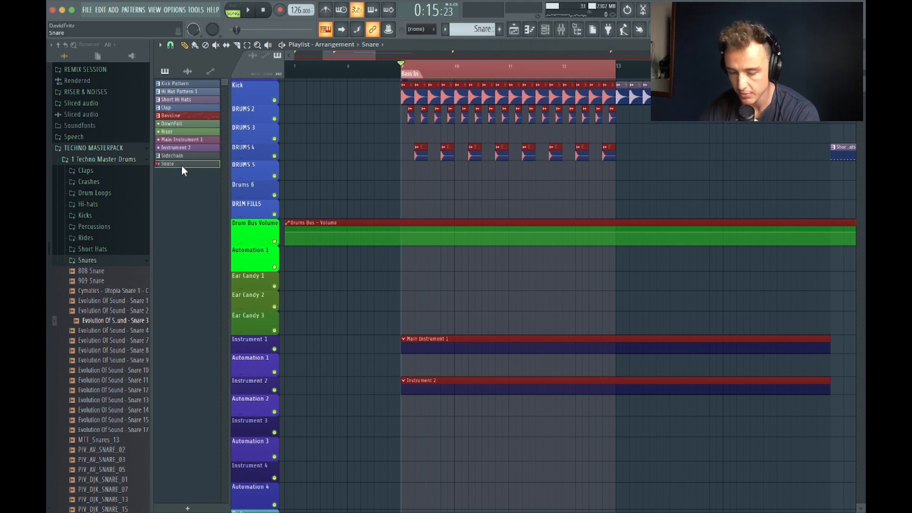
Place the Snare pattern on the DRUMS 3 track at Bass In and make it span four bars, from bar 9 to bar 13.
scroll(397, 244, "up", 4)
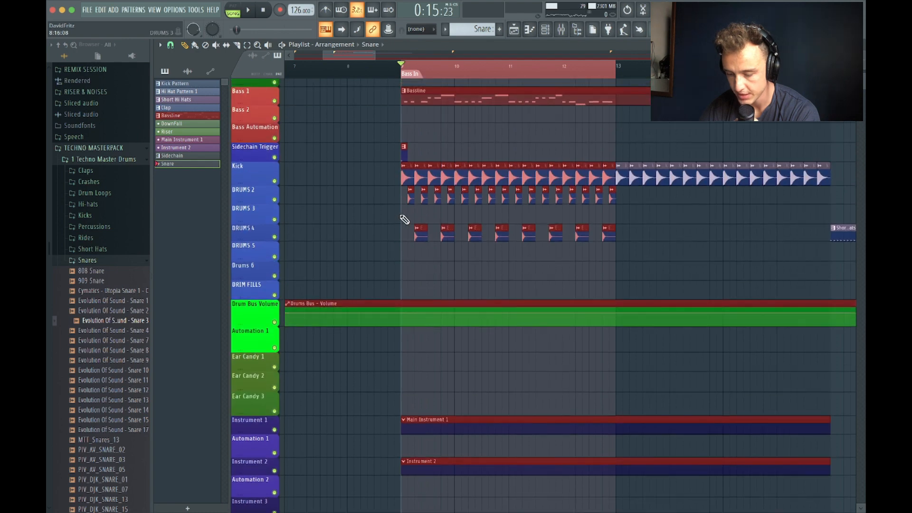
left_click(443, 214)
left_click_drag(453, 214, 613, 214)
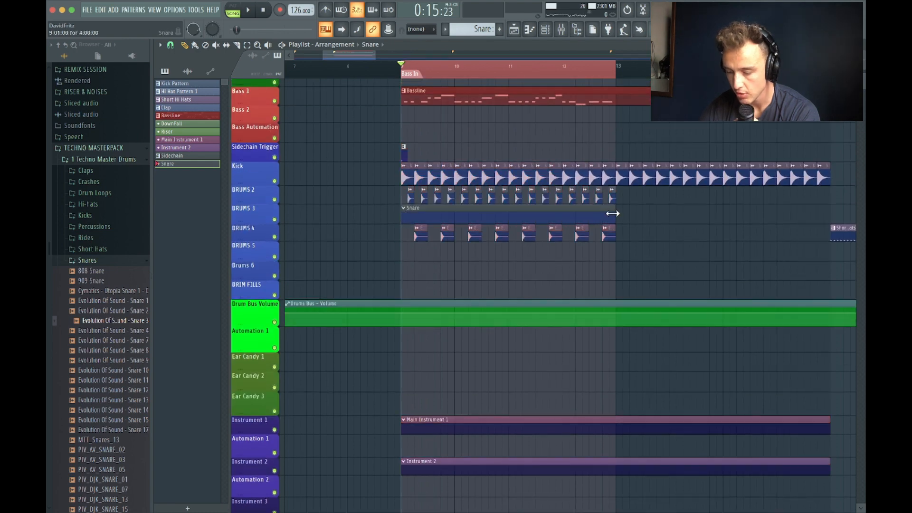
Open the Snare pattern's piano roll and enter two-step C5 notes at steps 2, 6 and 10 of bar 1.
left_click(533, 29)
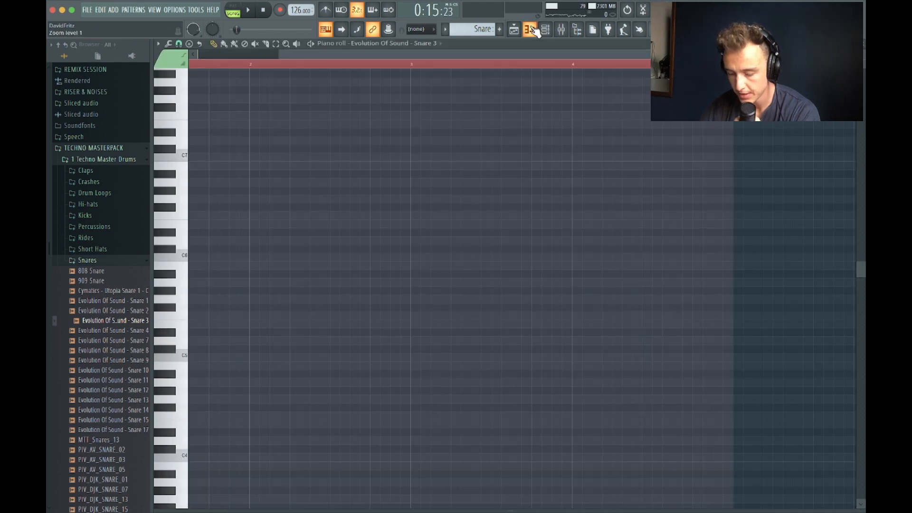
scroll(204, 366, "left", 2)
left_click(205, 358)
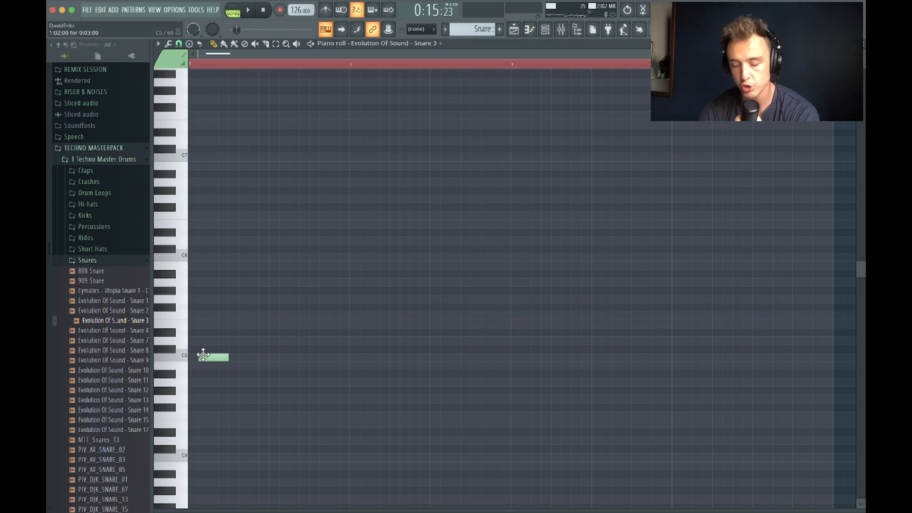
scroll(212, 357, "down", 2)
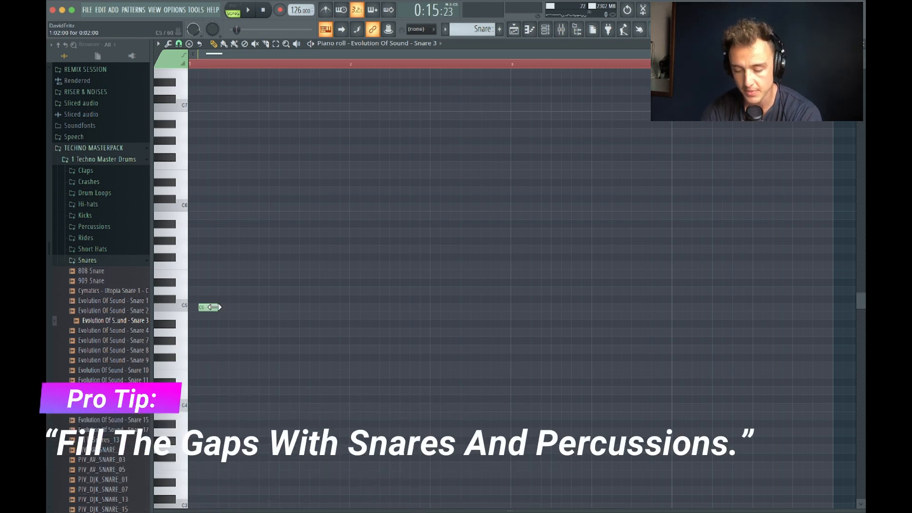
left_click(245, 307)
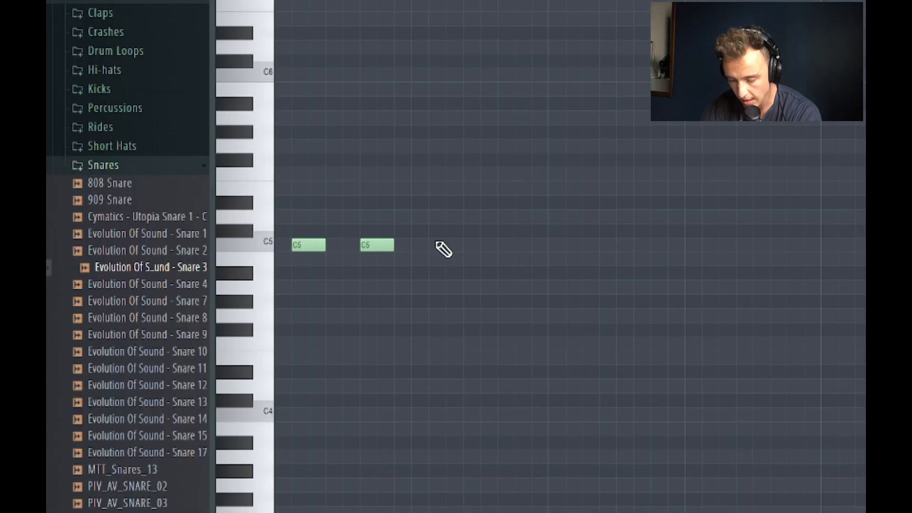
left_click(444, 249)
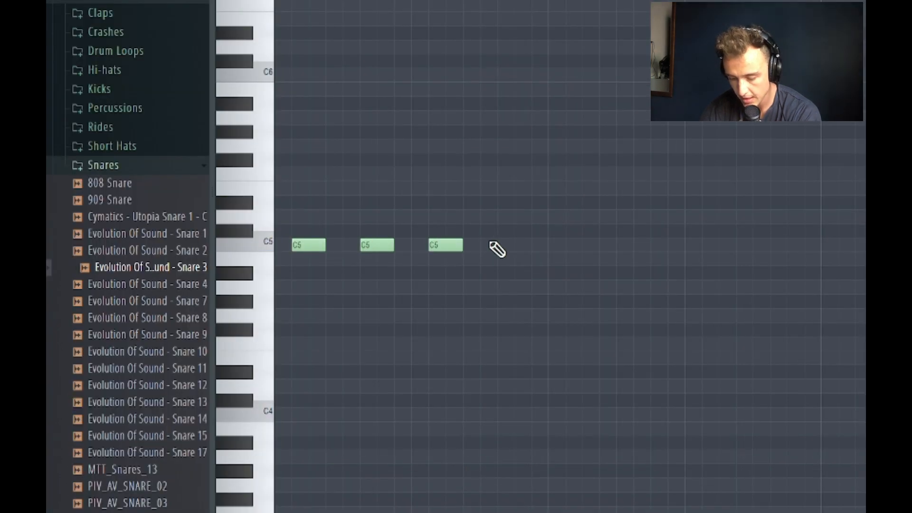
Add one-step C5 snare notes at steps 12 and 16 of bar 1.
left_click(476, 245)
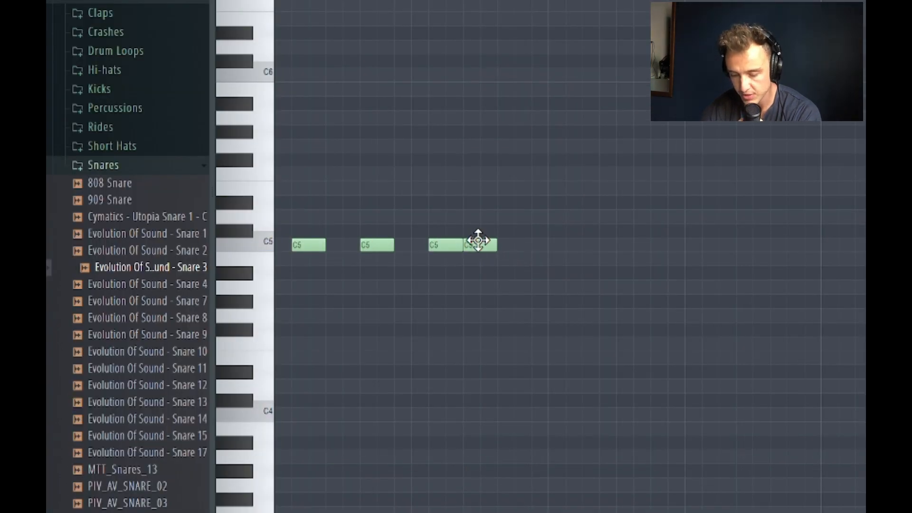
left_click_drag(494, 245, 480, 244)
left_click(529, 245)
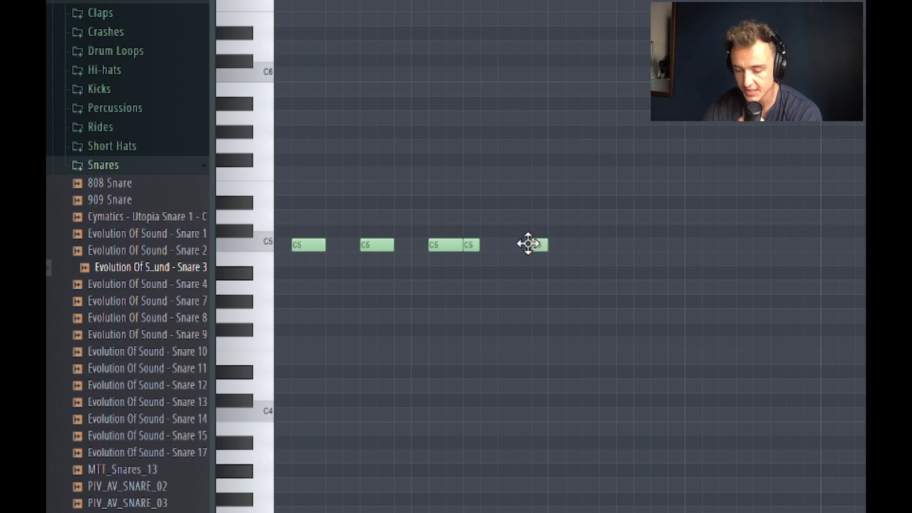
Play the snare part briefly and replace the step 6 note in bar 1 with a one-step C5 note at step 8.
key("space")
key("space")
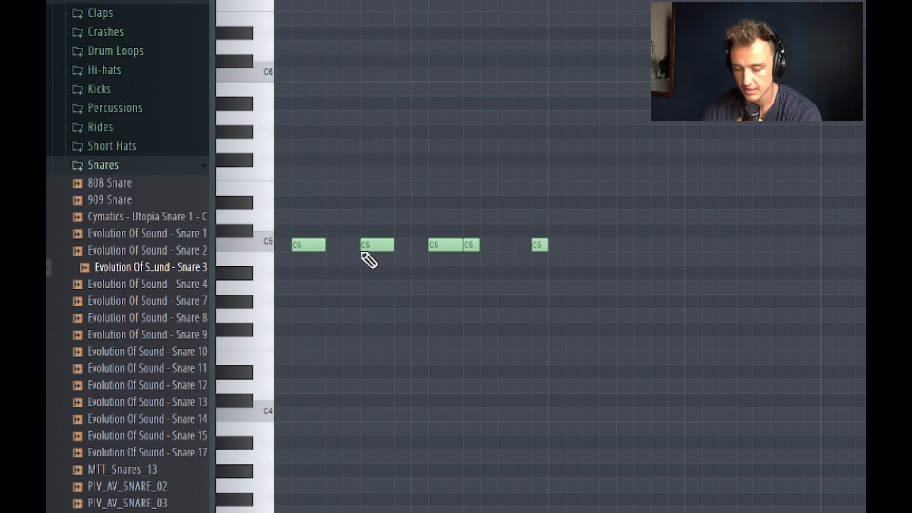
key("space")
key("space")
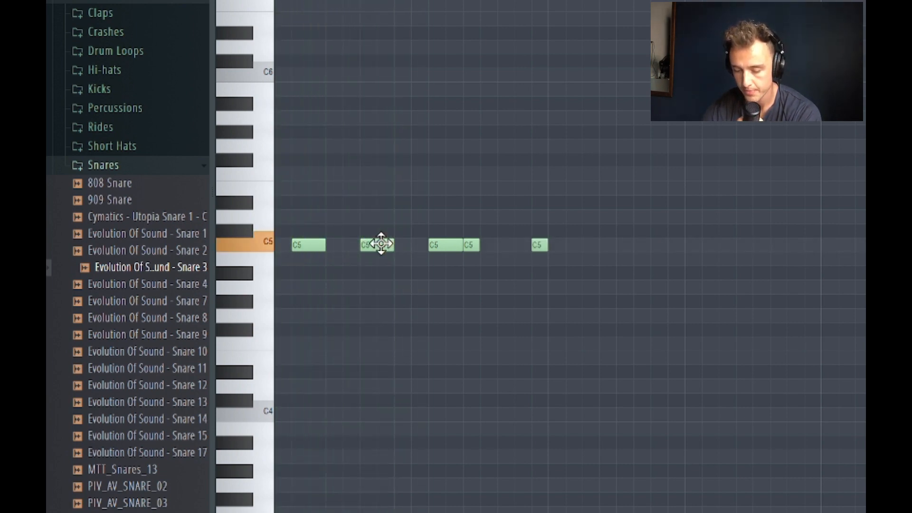
right_click(376, 245)
left_click(399, 245)
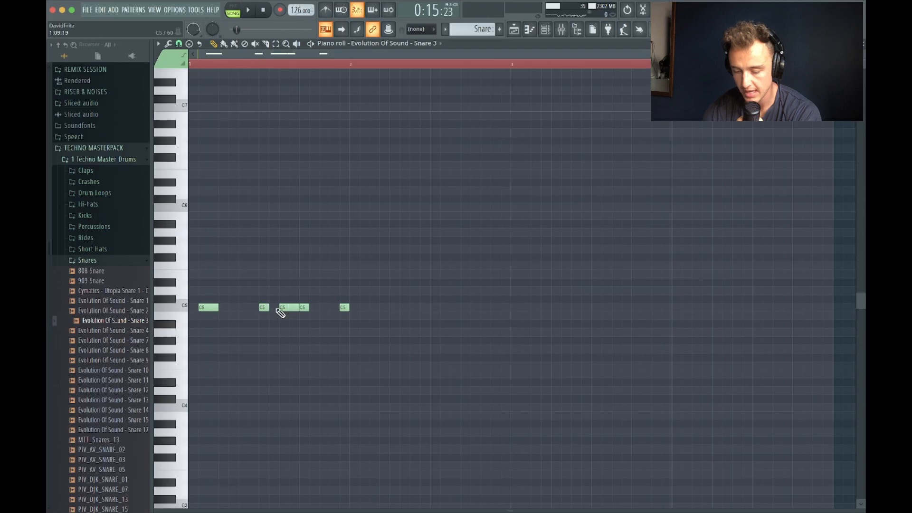
Shift the snare notes at steps 12 and 16 of bar 1 to step 14 and to step 2 of bar 2, checking them by playback.
scroll(280, 313, "up", 2)
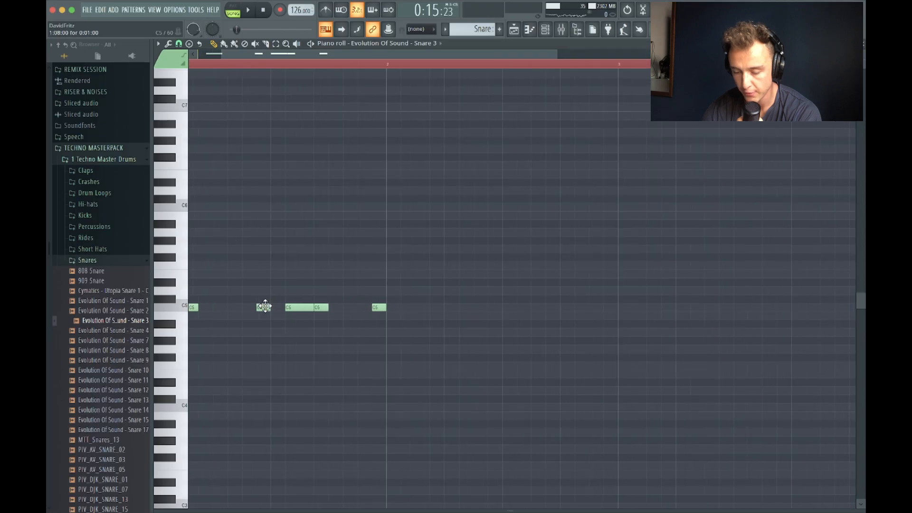
key("space")
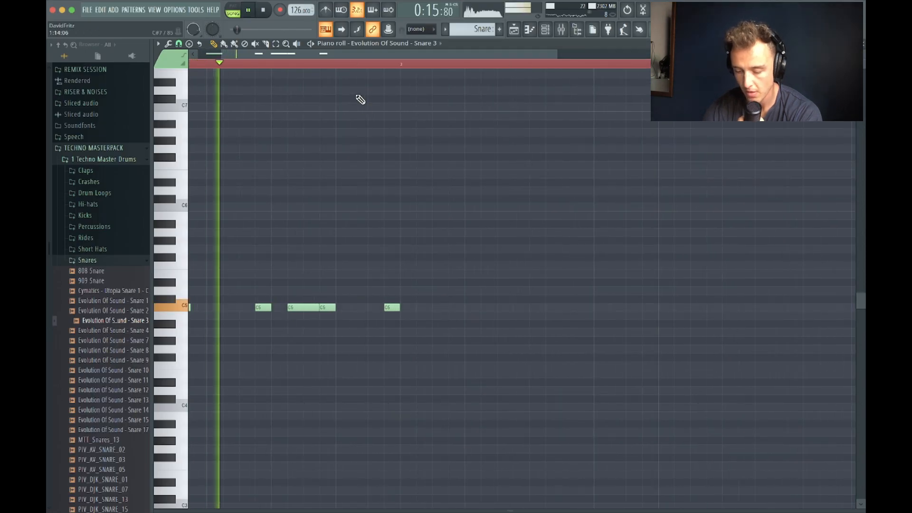
key("space")
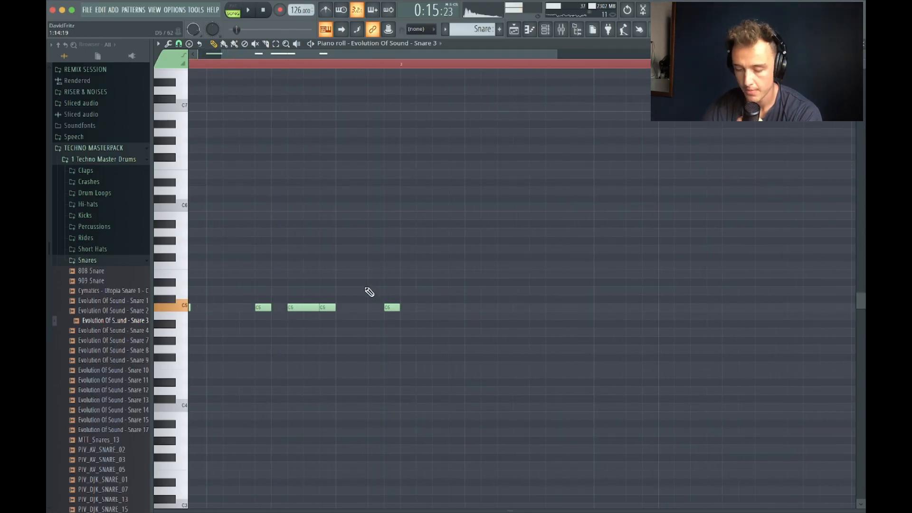
left_click(326, 306)
scroll(305, 319, "down", 5)
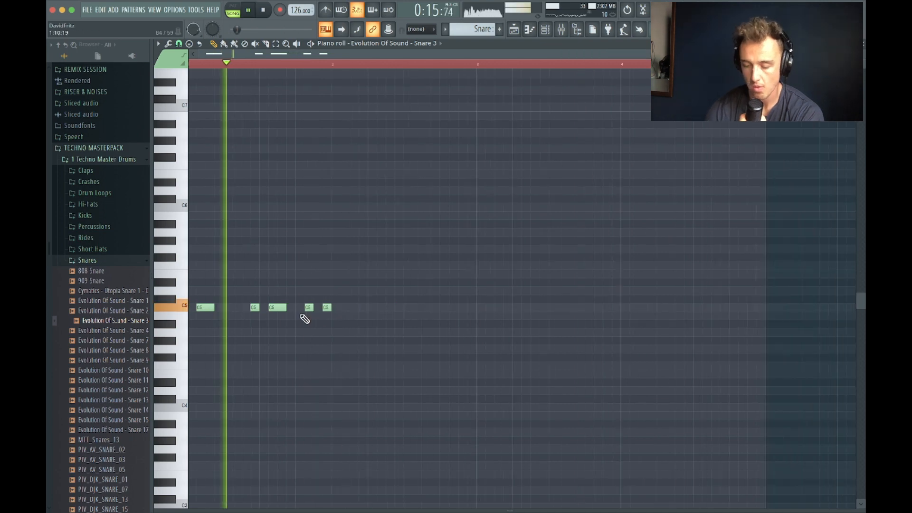
key("space")
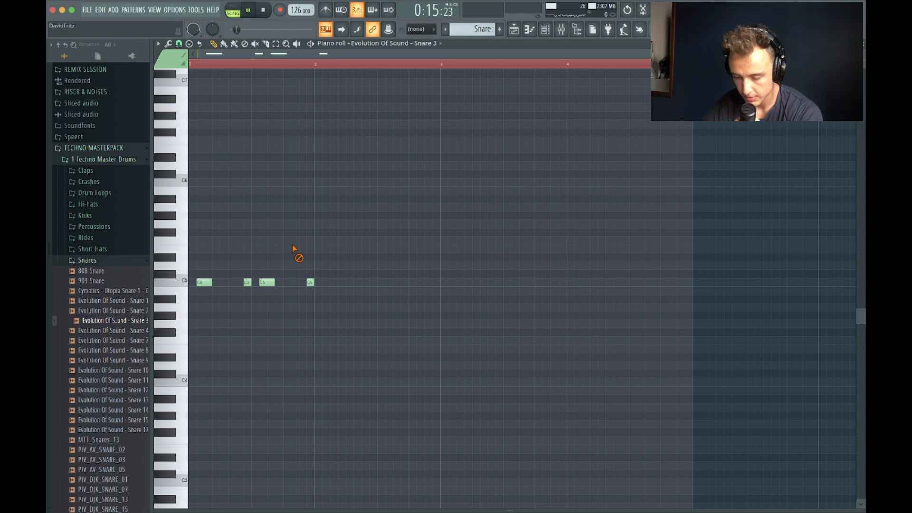
key("space")
key("space")
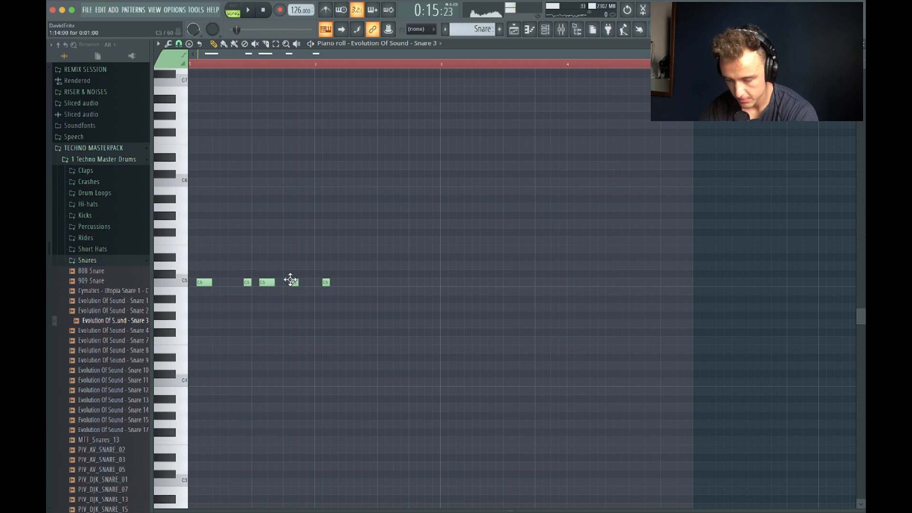
Add one-step C5 snare notes at steps 8 and 10 of bar 2 and play the pattern.
key("space")
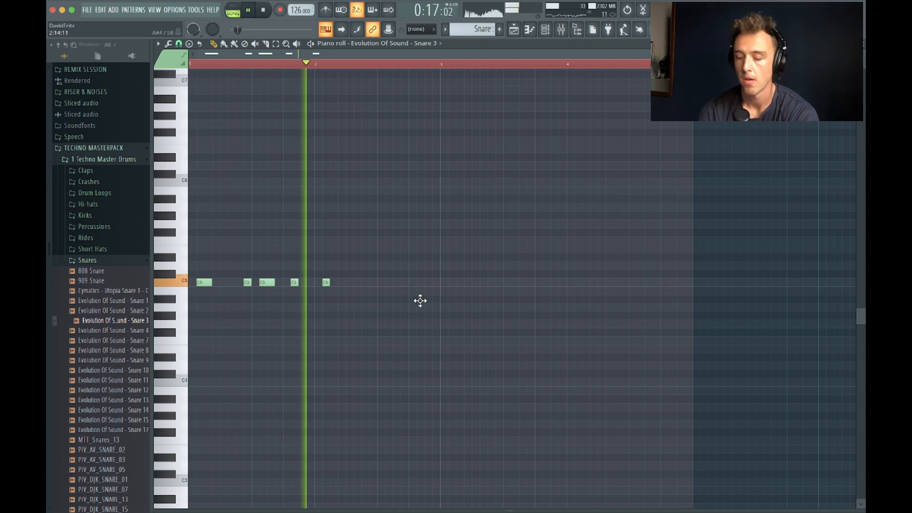
key("space")
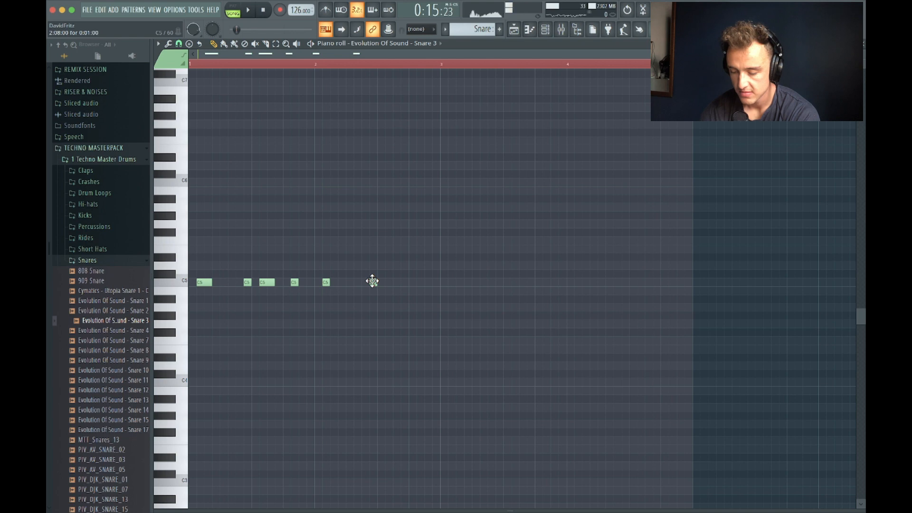
left_click(387, 281)
key("space")
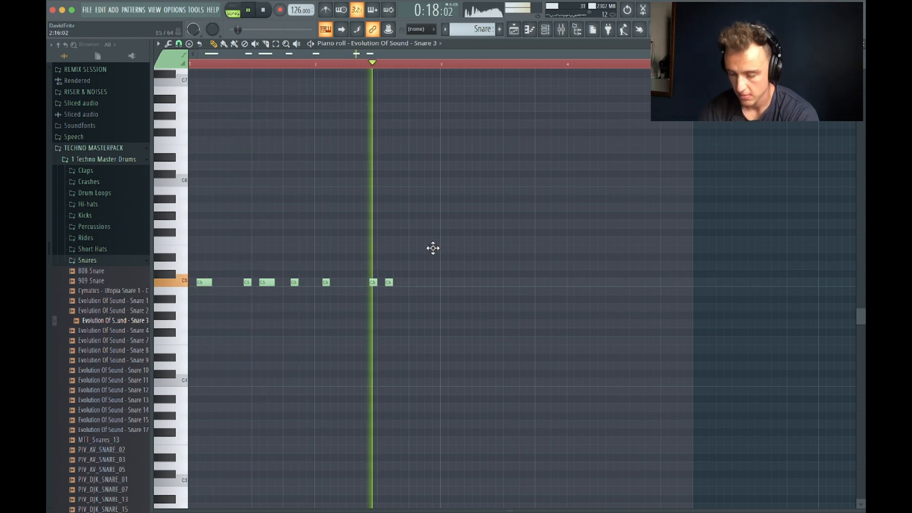
Fill the snare part with one-step C5 notes at steps 2, 8 and 10 of bar 3 and steps 2, 8, 12 and 15 of bar 4.
left_click(457, 290)
key("space")
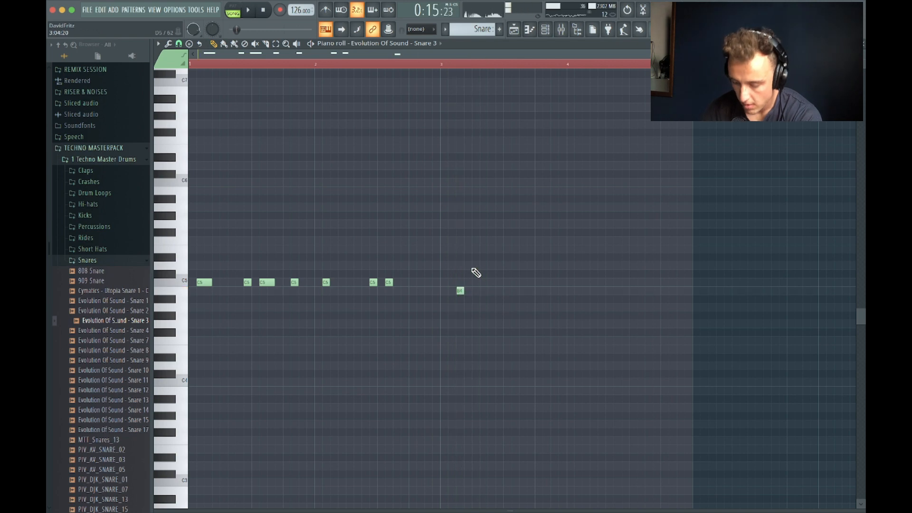
left_click_drag(460, 291, 457, 278)
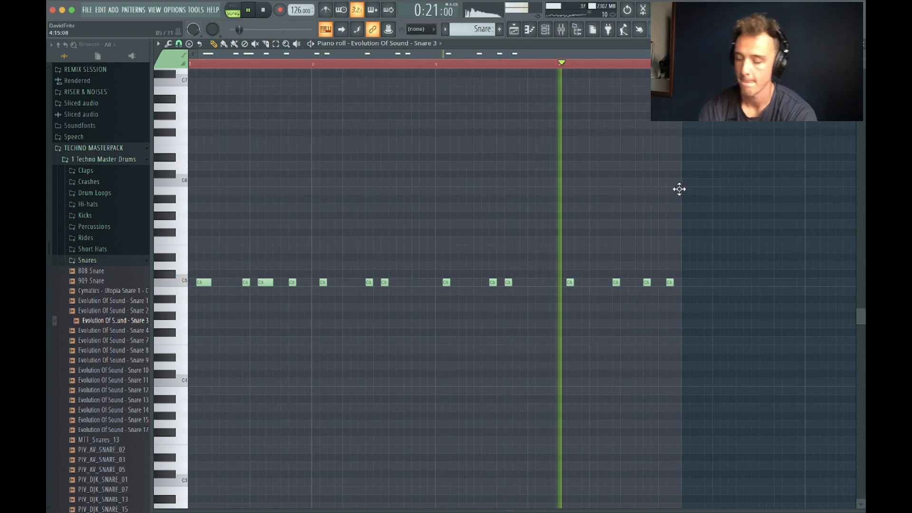
Transpose all snare notes from C5 down to A4 and check the lower pitch by playback.
scroll(680, 189, "down", 1)
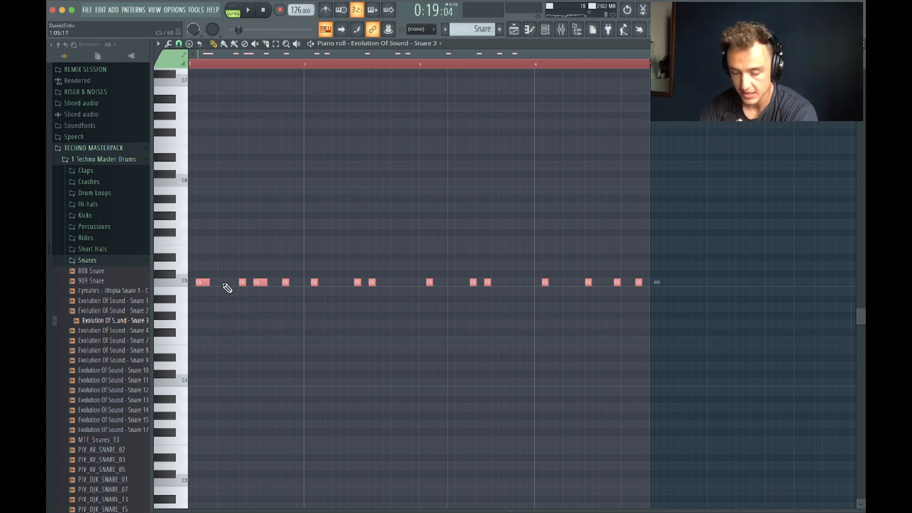
left_click_drag(204, 284, 203, 306)
key("space")
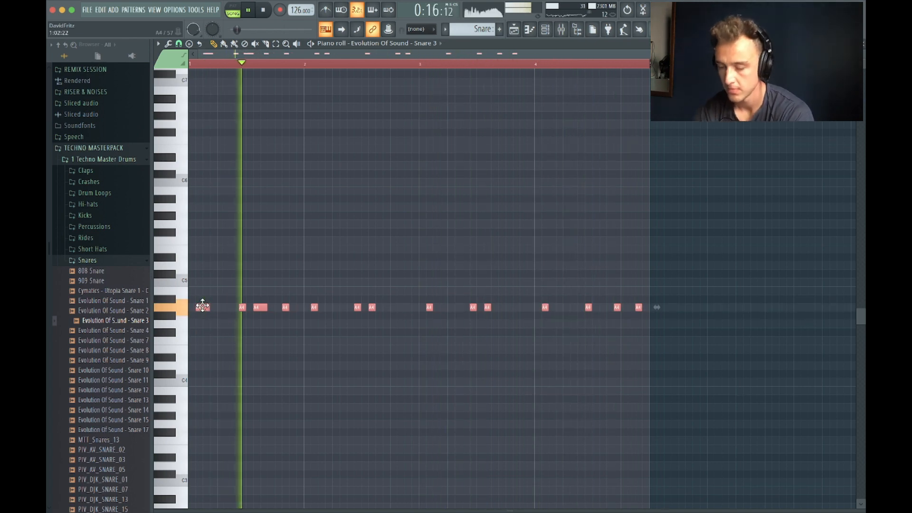
key("space")
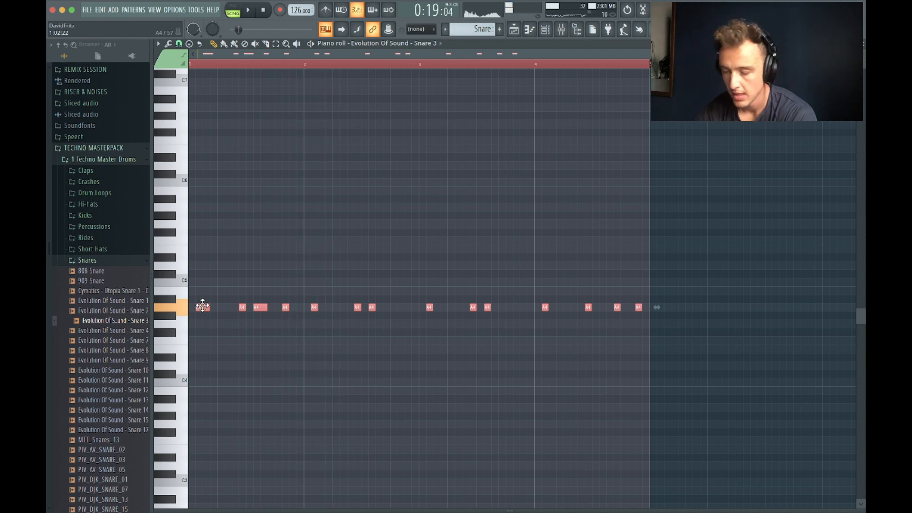
Adjust the volume of the Evolution Of Sound Snare 3 channel in the channel rack and check the level by playback.
left_click(546, 30)
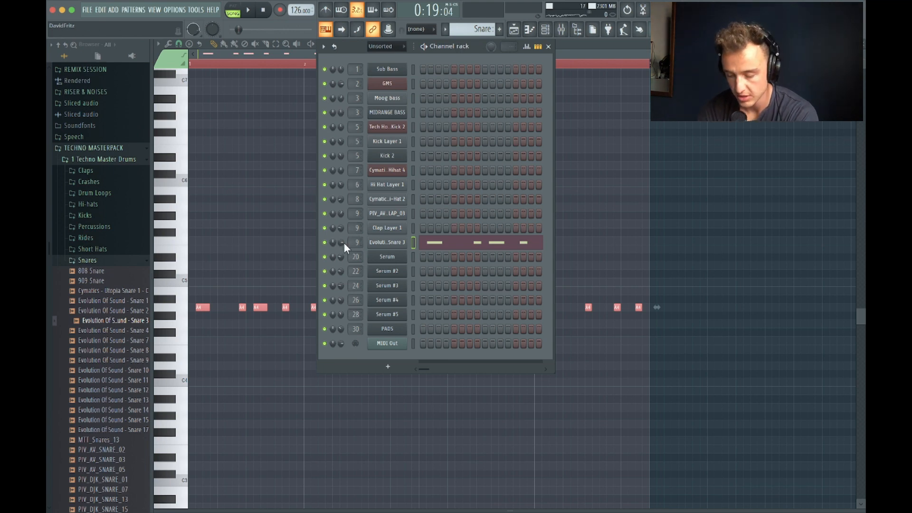
key("space")
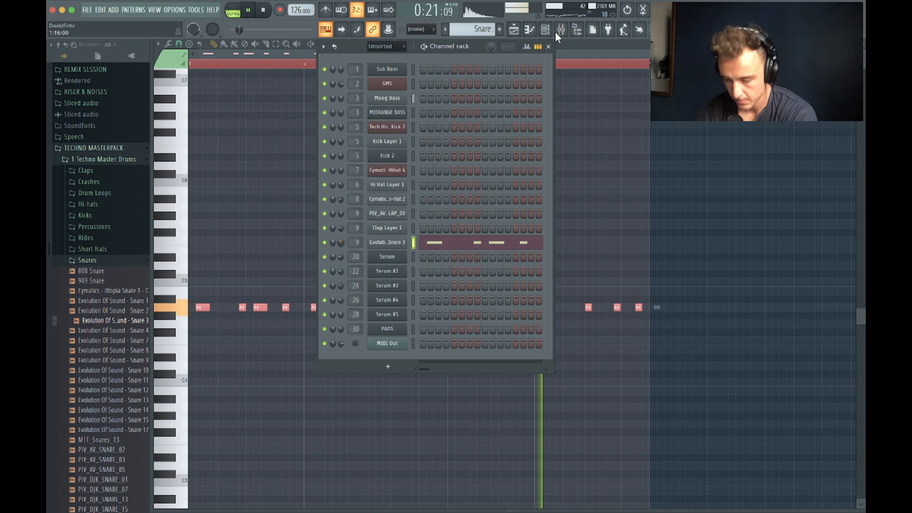
left_click(548, 46)
key("space")
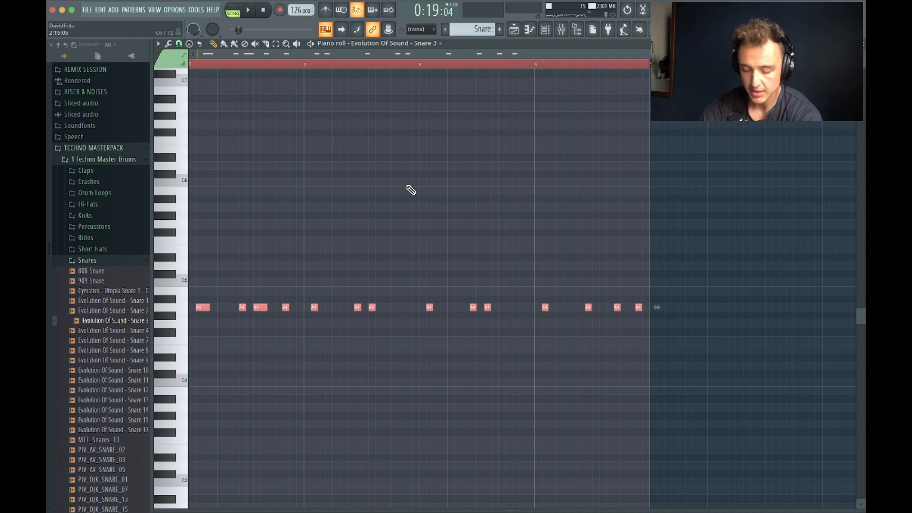
Quantize the snare notes with the Swing 50% groove template and play them back, ending in the playlist.
key("alt+q")
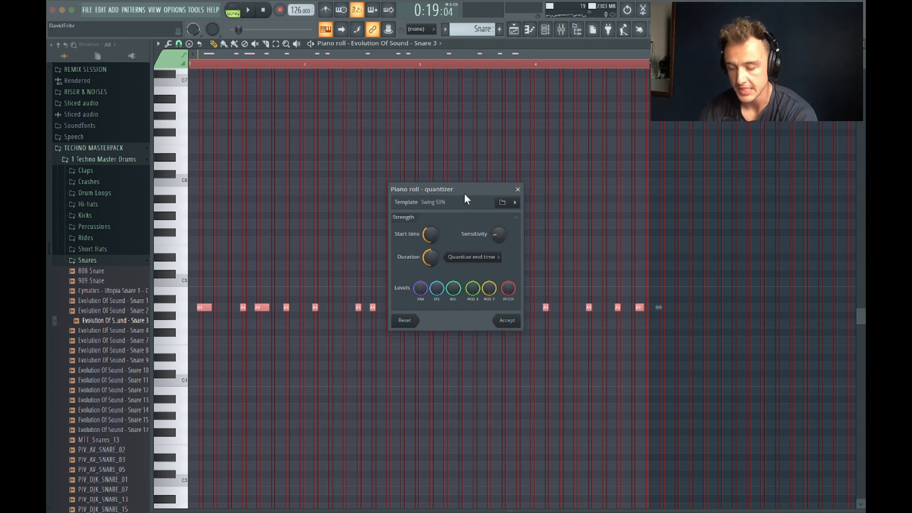
left_click(517, 204)
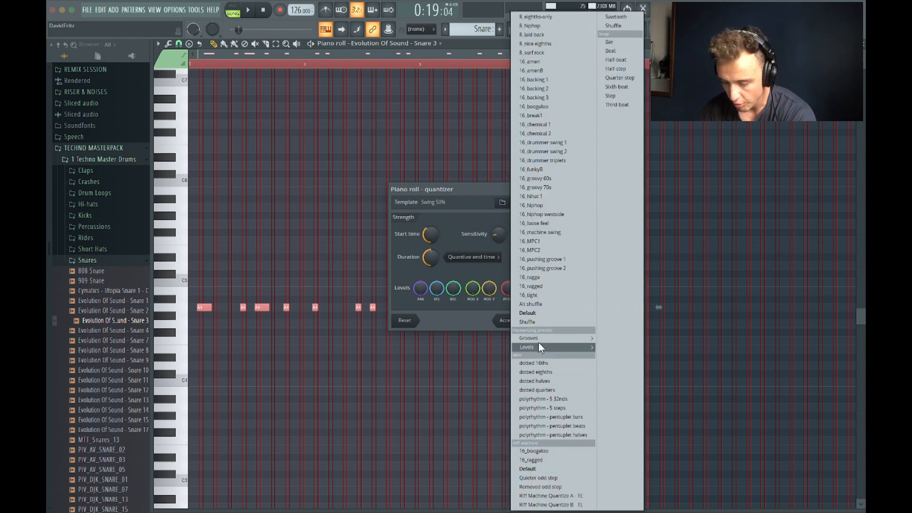
mouse_move(543, 337)
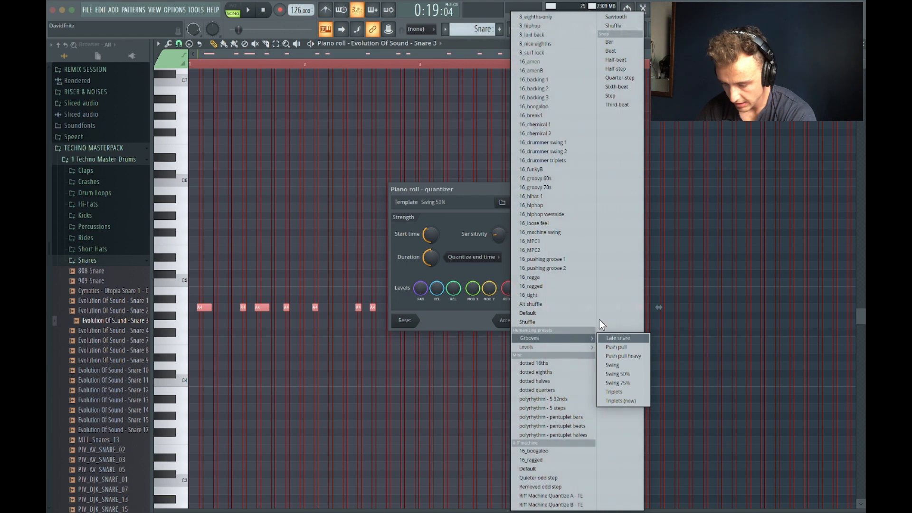
left_click(608, 371)
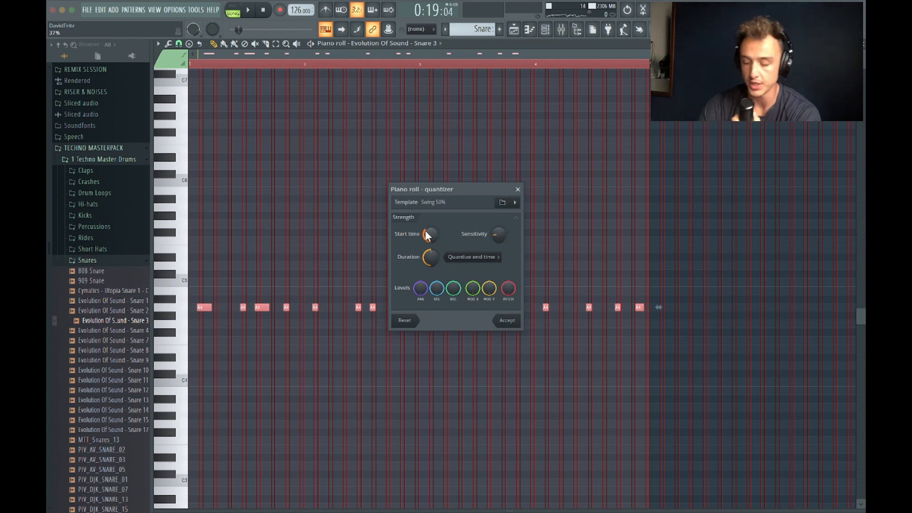
key("space")
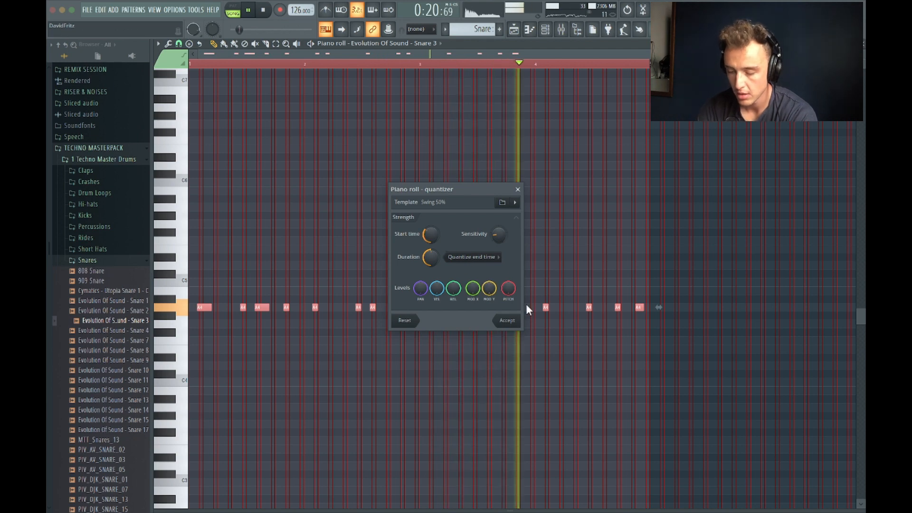
left_click(507, 320)
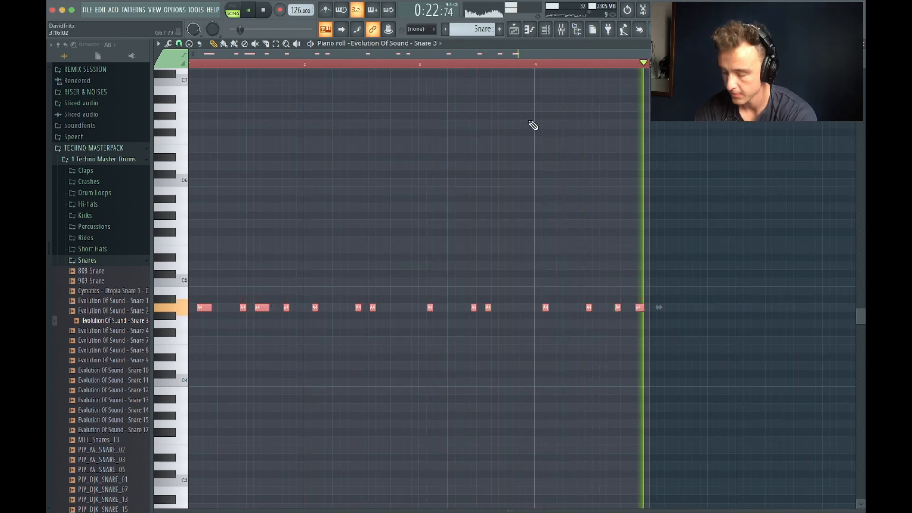
key("space")
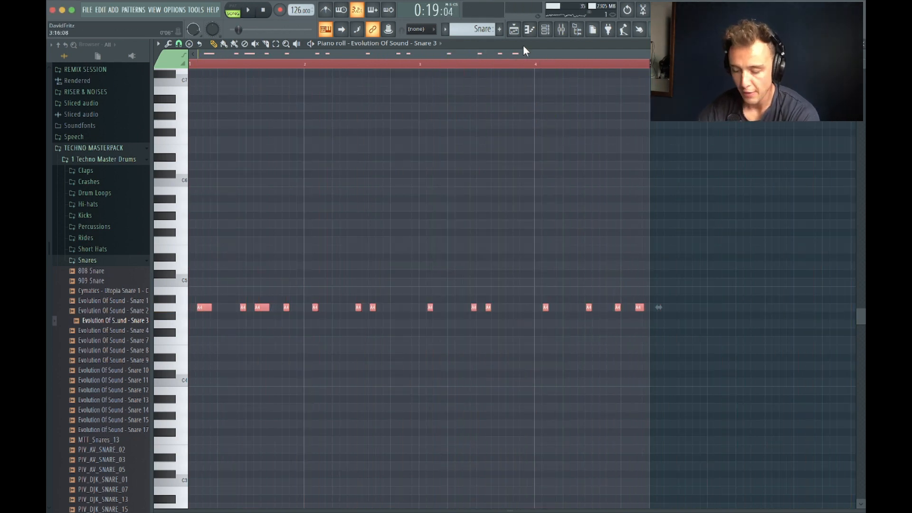
key("space")
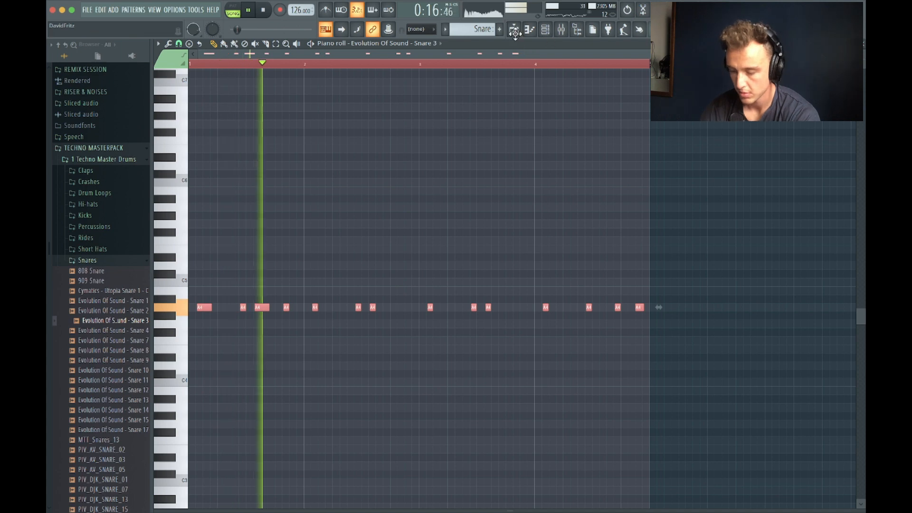
left_click(514, 30)
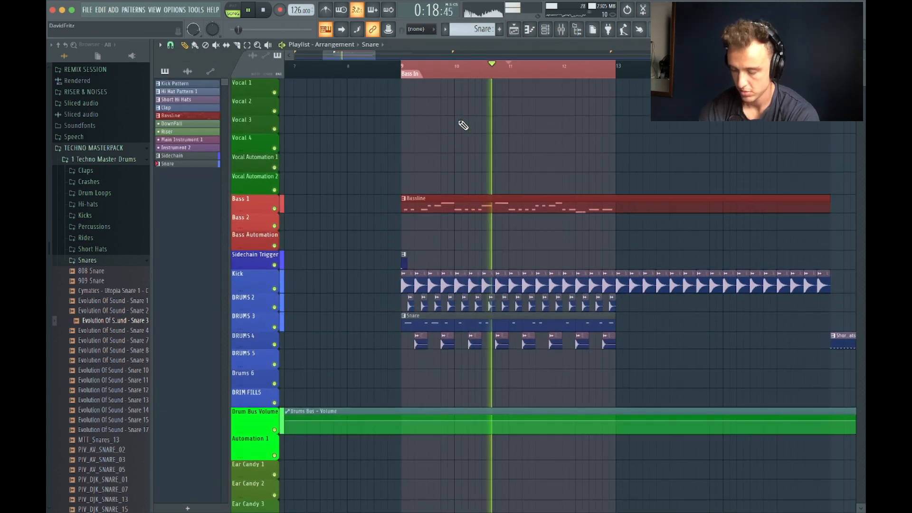
key("space")
Open the Bassline clip and quantize all of its Moog bass notes with the Swing 50% template.
double_click(492, 209)
scroll(399, 222, "up", 3)
scroll(409, 226, "up", 4)
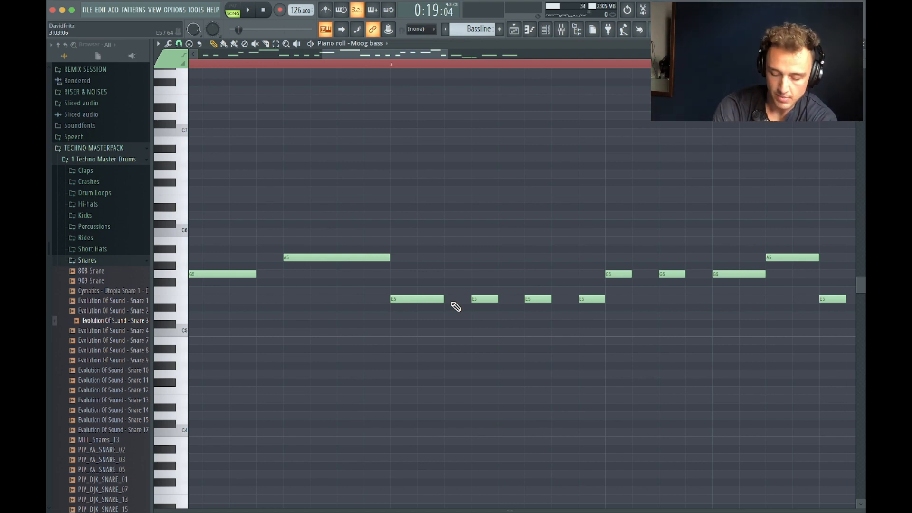
key("ctrl+a")
key("alt+q")
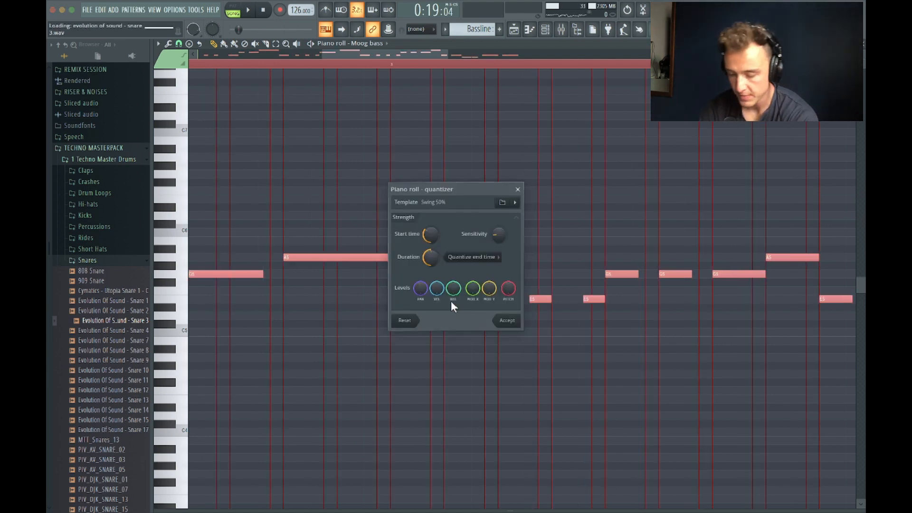
left_click(507, 322)
Examine how the quantized Moog bass notes sit against the grid across the four bars.
scroll(490, 259, "down", 3)
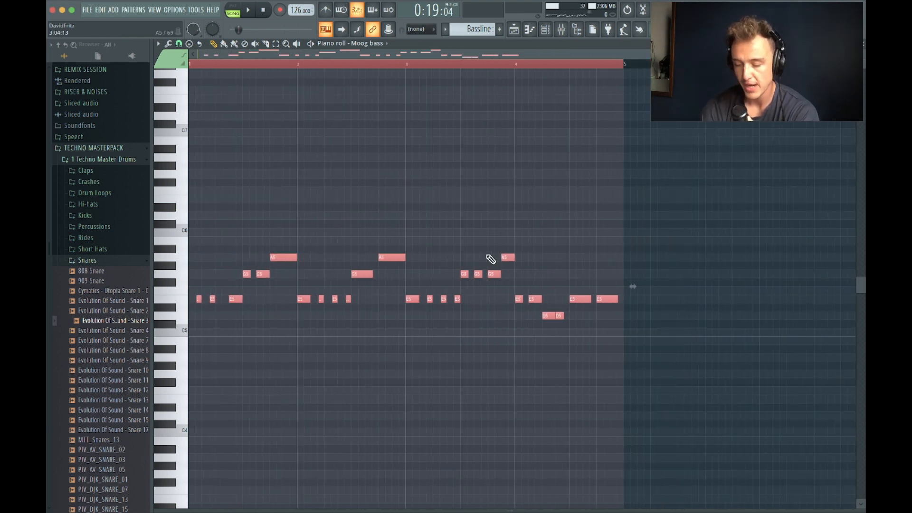
scroll(443, 275, "up", 5)
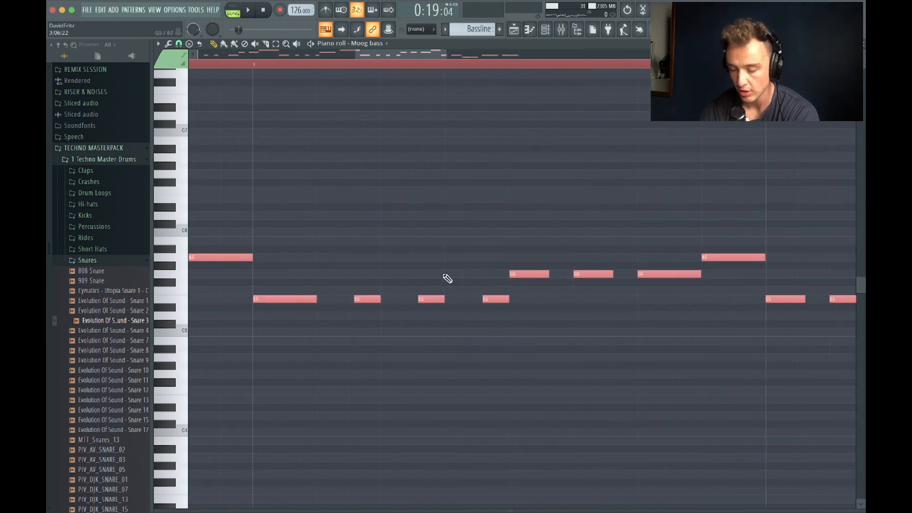
scroll(636, 282, "right", 1)
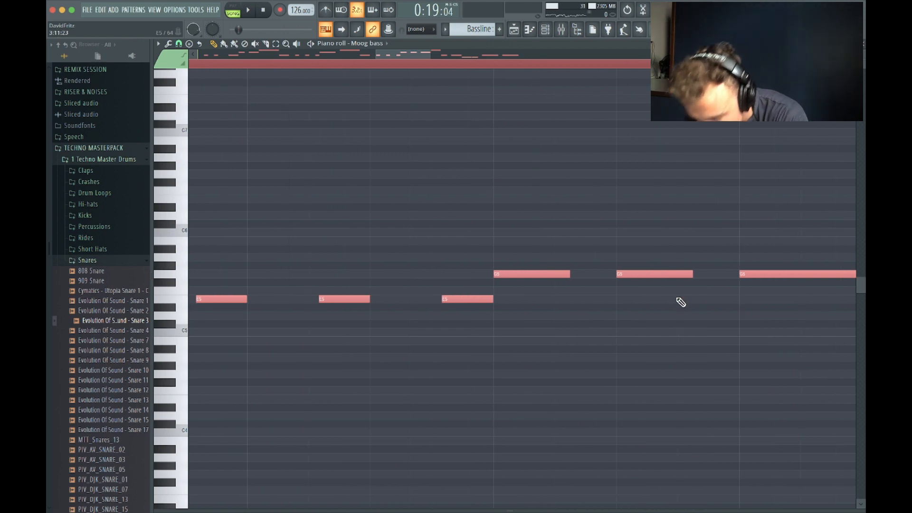
scroll(448, 298, "left", 1)
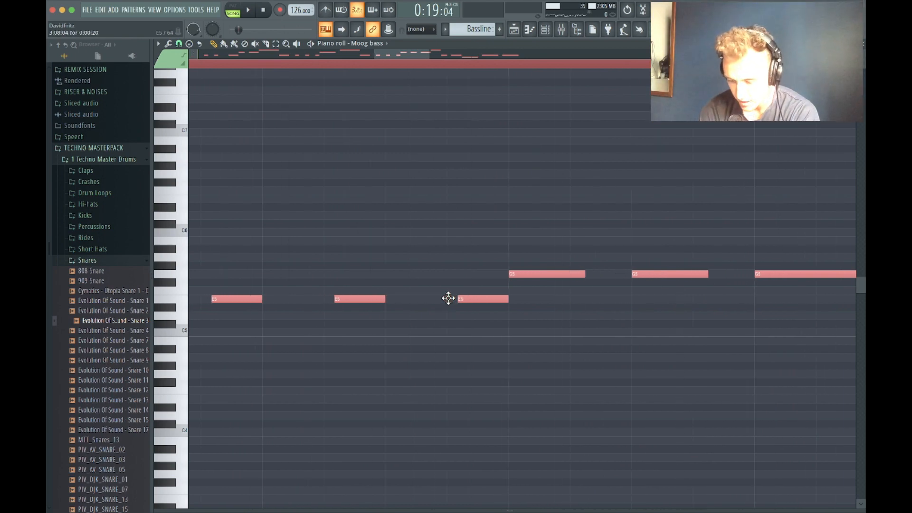
scroll(338, 287, "down", 4)
scroll(339, 287, "left", 3)
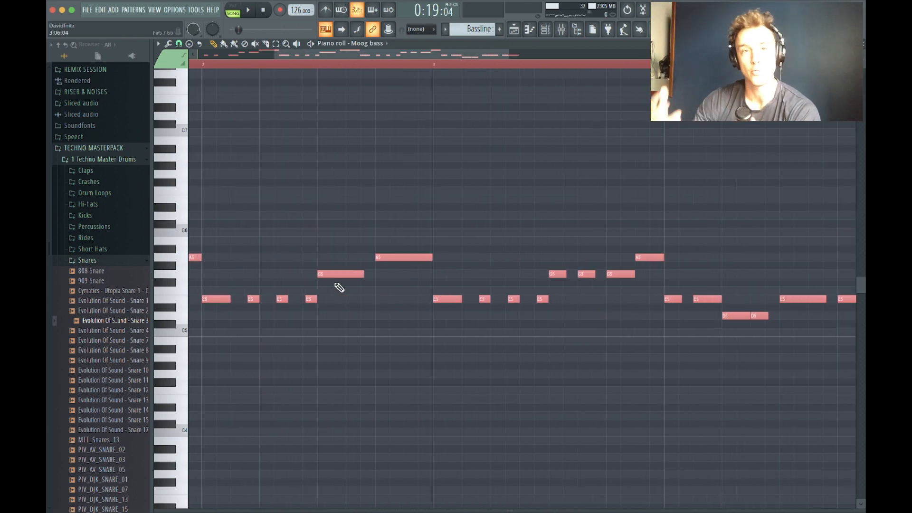
scroll(358, 257, "down", 4)
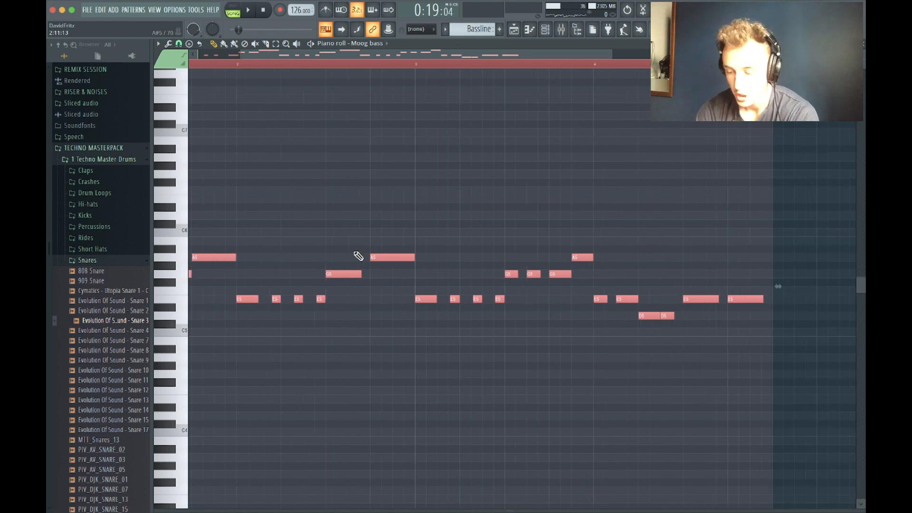
scroll(358, 256, "left", 3)
scroll(358, 256, "up", 3)
scroll(563, 256, "down", 3)
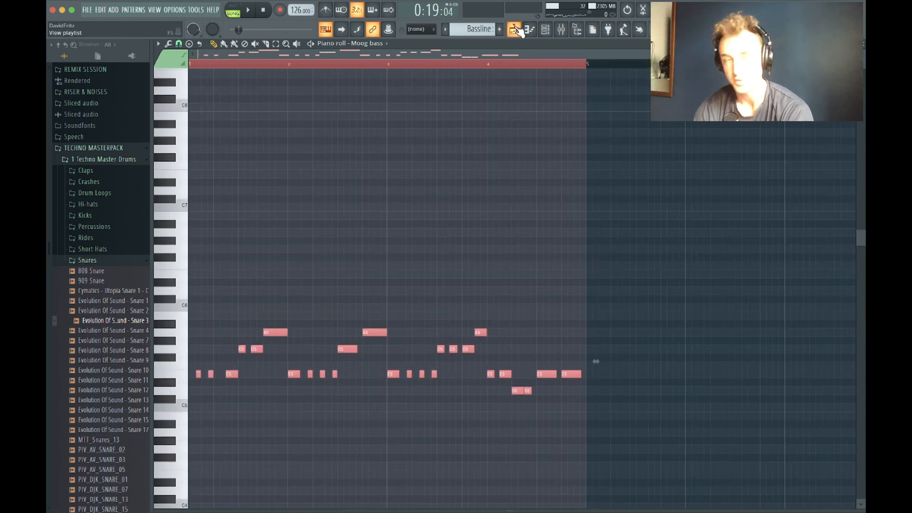
Return to the playlist and play the arrangement from the Bass In marker at bar 9.
left_click(520, 31)
key("space")
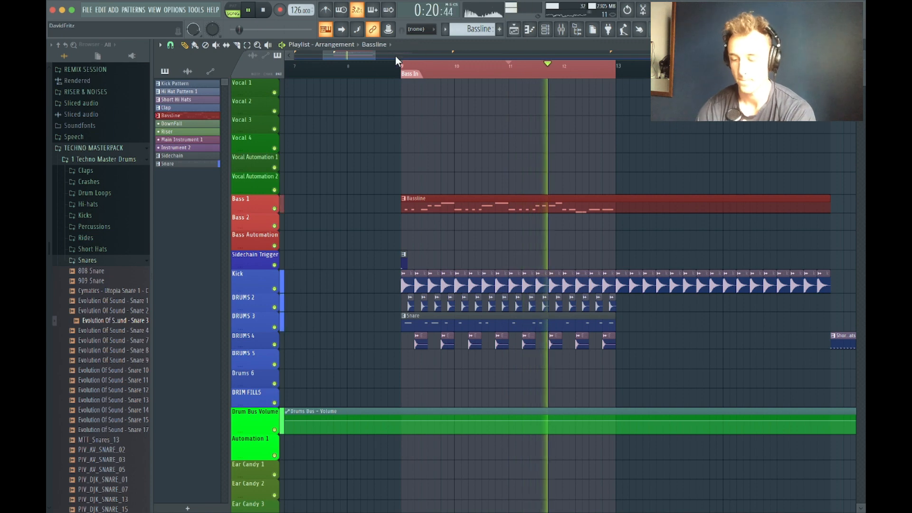
left_click(403, 67)
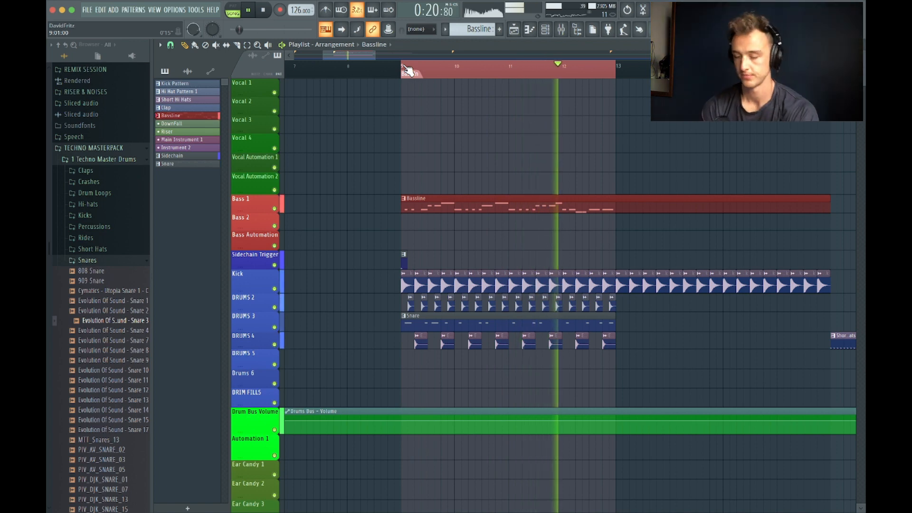
key("space")
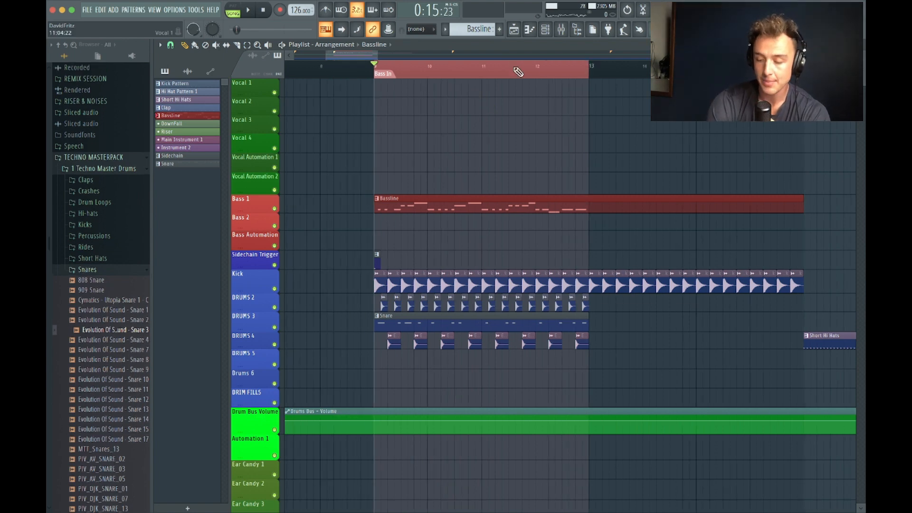
Show the mixer and play the loop to hear the sidechained bass against the kick.
left_click(563, 33)
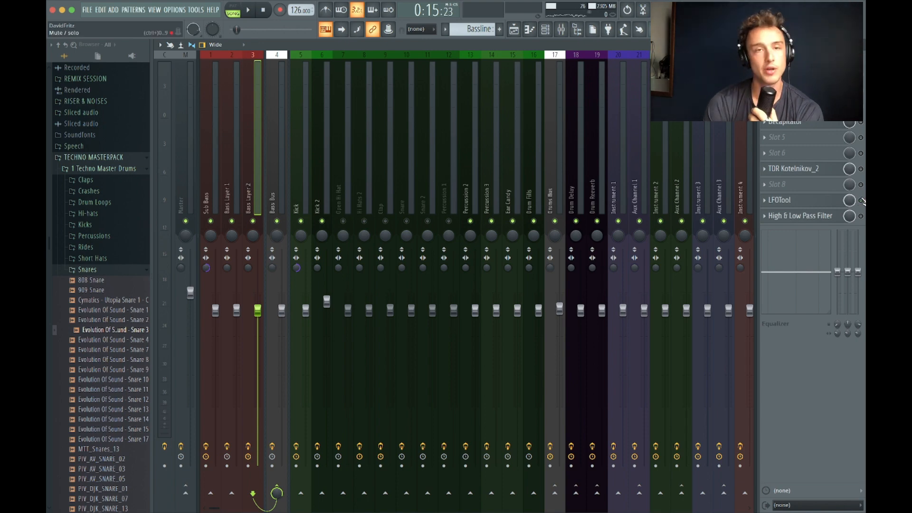
key("space")
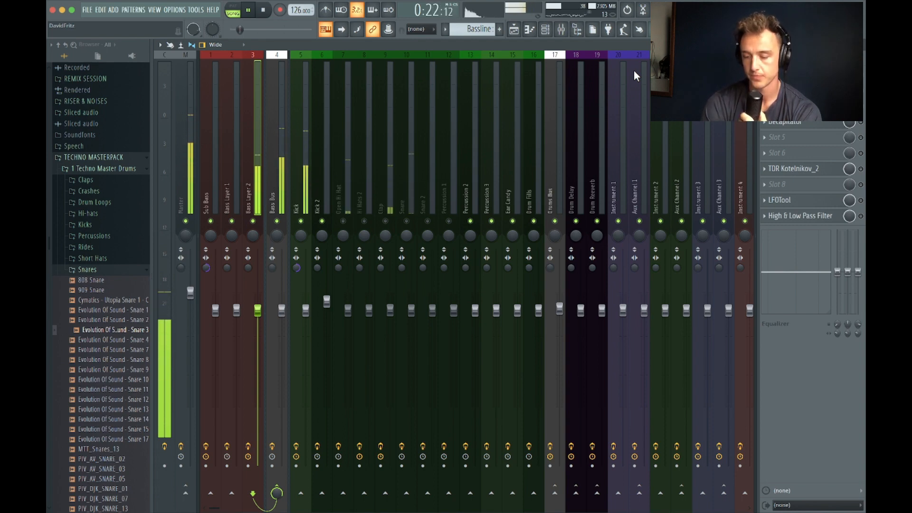
key("space")
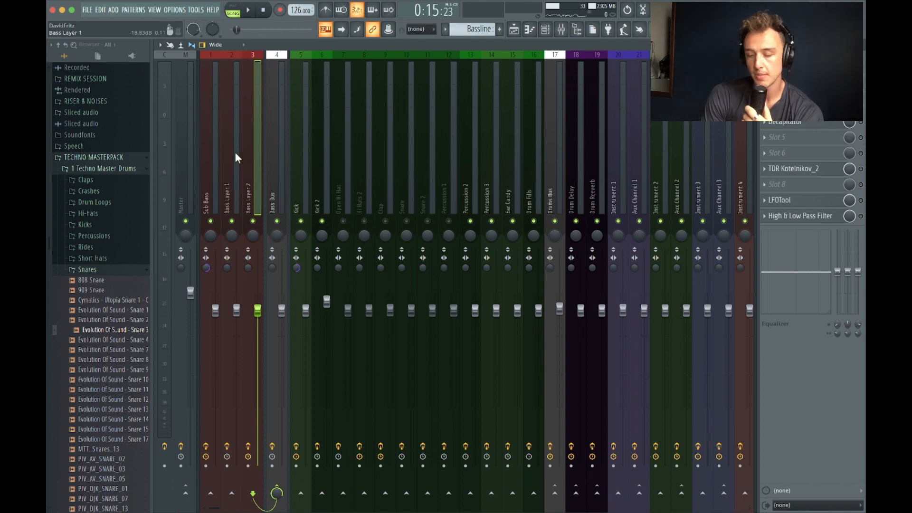
Reshape the LFOTool volume curve on Bass Layer 2, moving its peak slightly later and lowering its start point for deeper ducking.
left_click(783, 201)
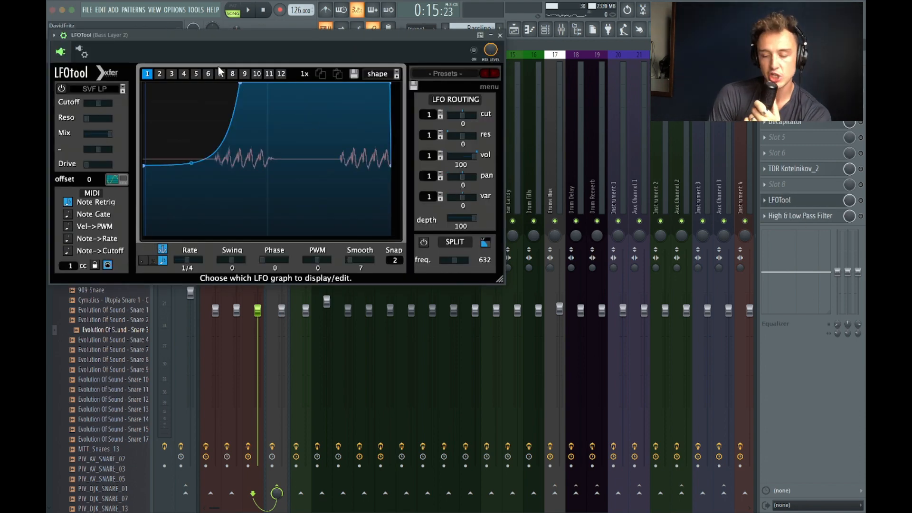
left_click_drag(239, 84, 239, 7)
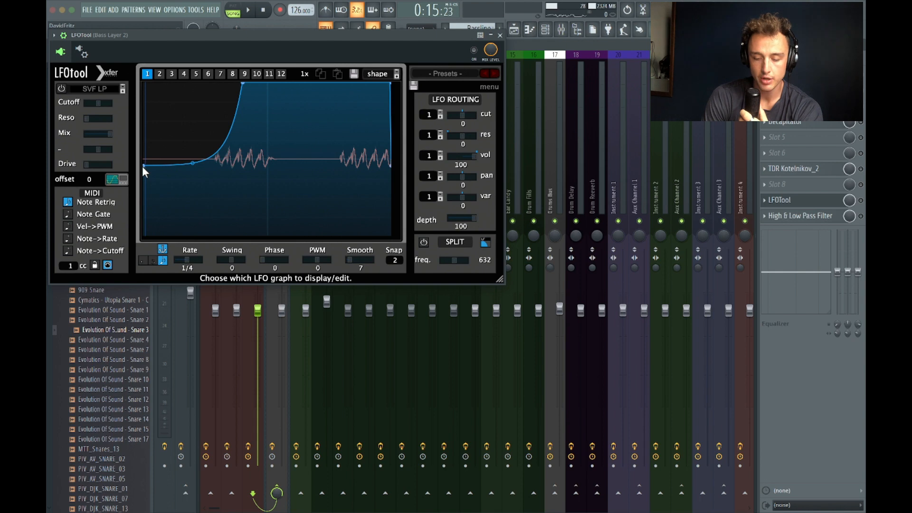
left_click_drag(144, 166, 143, 176)
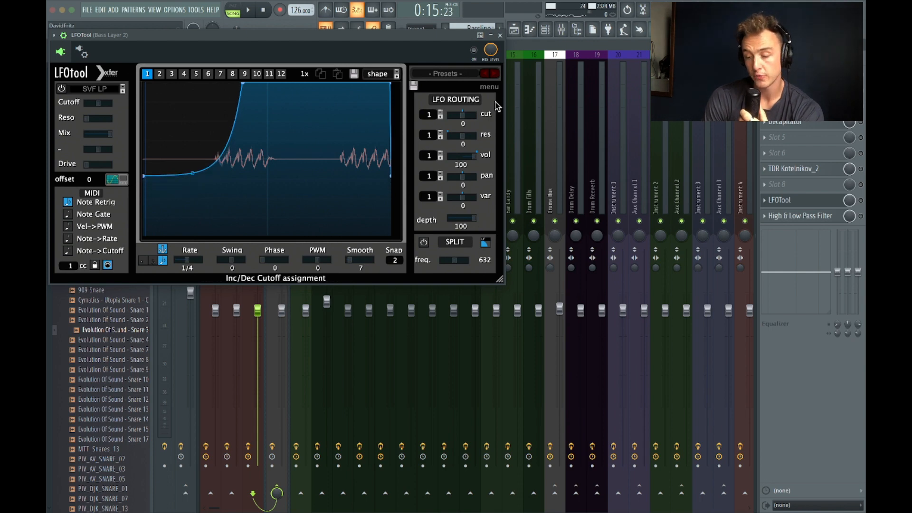
left_click(500, 35)
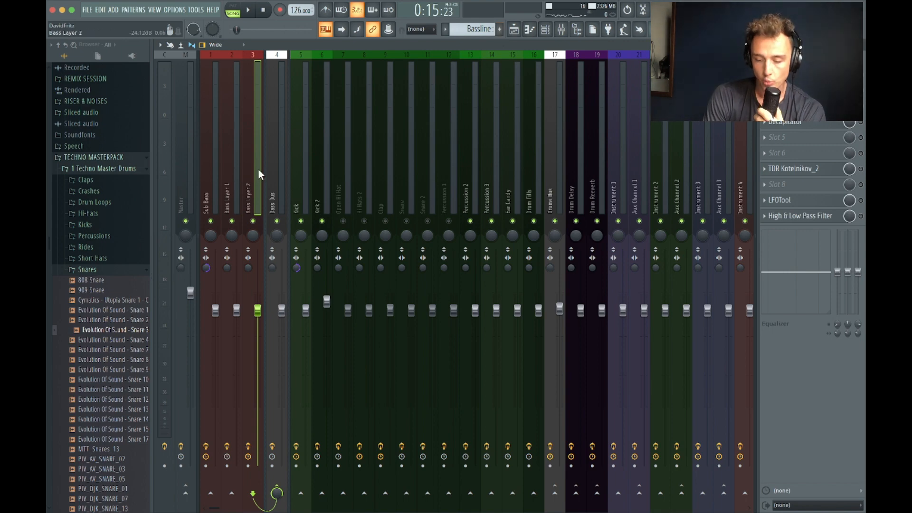
Enable and open LFOTool on the Kick channel, and play the loop briefly to capture the kick waveform.
left_click(299, 162)
left_click(860, 201)
left_click(805, 202)
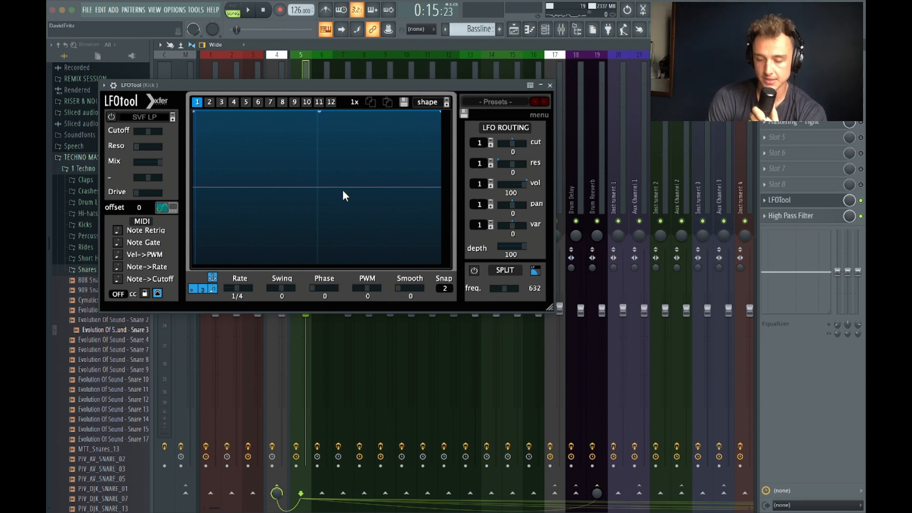
key("space")
key("space")
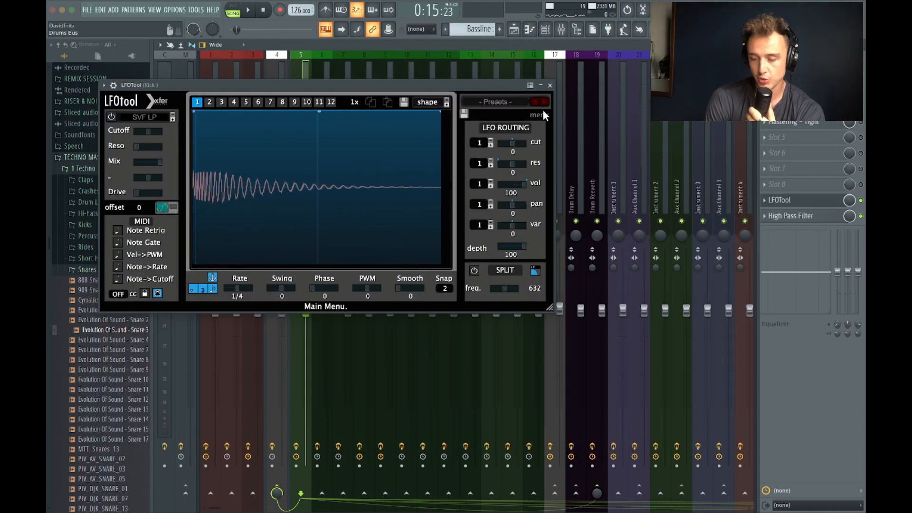
Arrange the Kick LFOTool above the Bass Layer 2 LFOTool so both volume curves can be compared.
left_click_drag(316, 87, 474, 7)
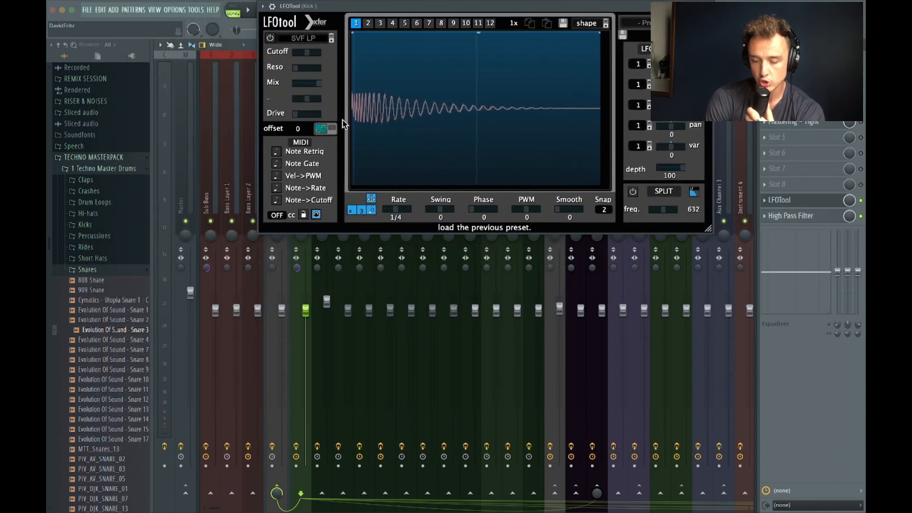
left_click(251, 179)
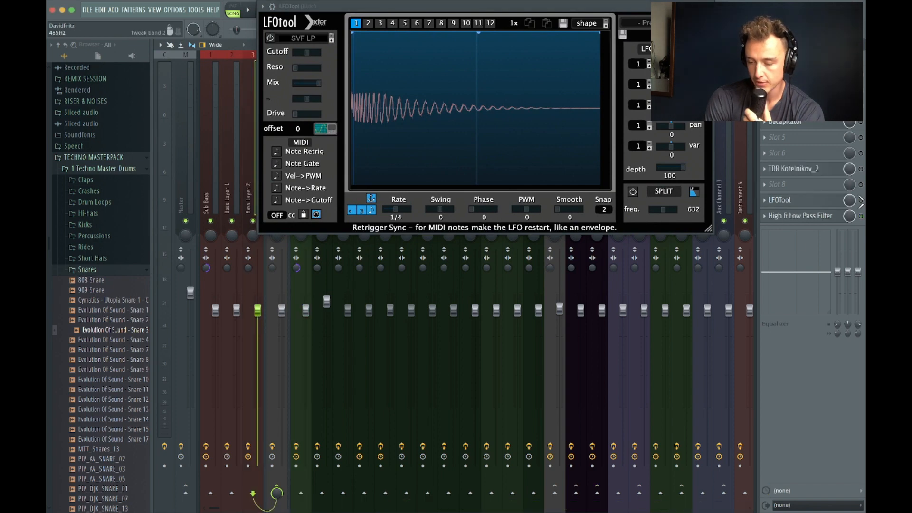
left_click(803, 201)
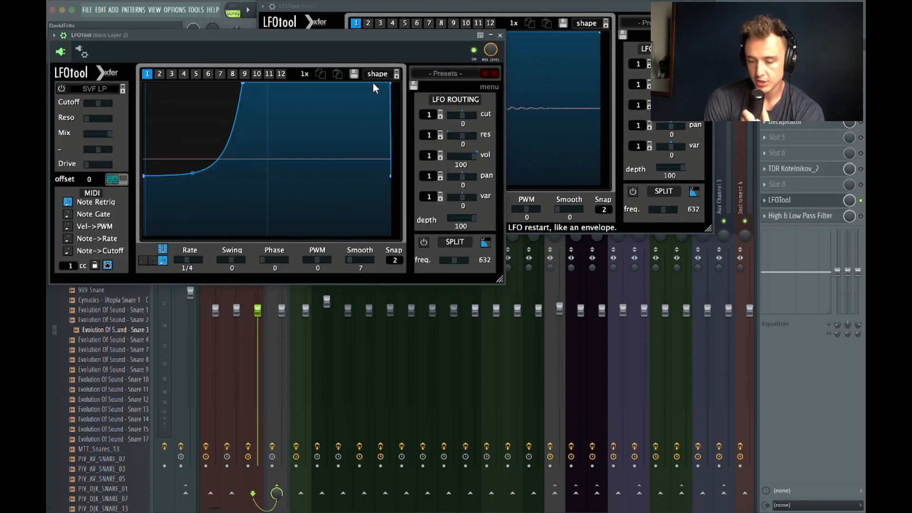
left_click_drag(334, 37, 554, 233)
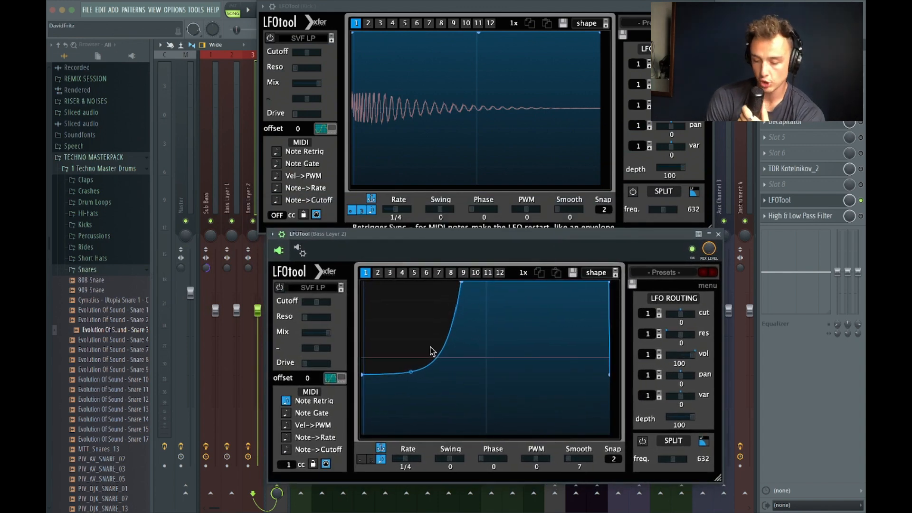
Move the Bass Layer 2 curve's peak past the midpoint, steepen its bend and slightly raise its start point while auditioning.
left_click_drag(460, 284, 512, 263)
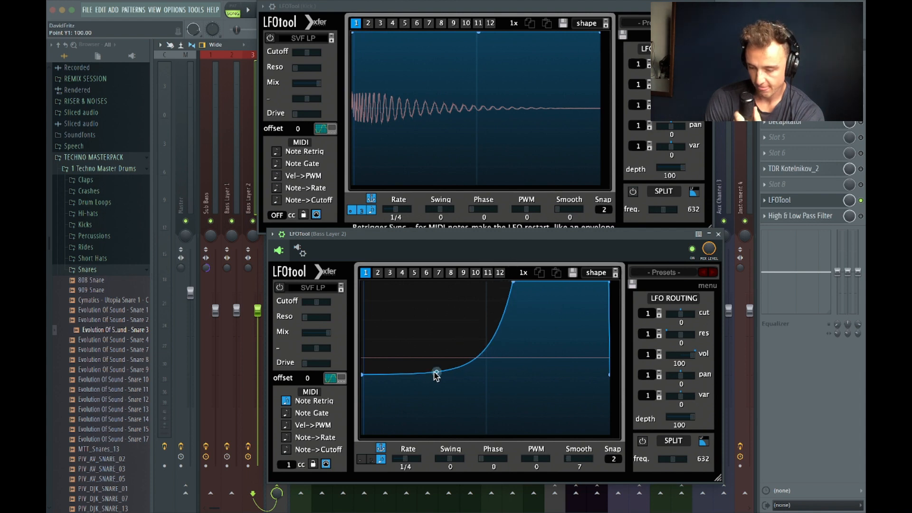
left_click_drag(435, 372, 435, 380)
key("space")
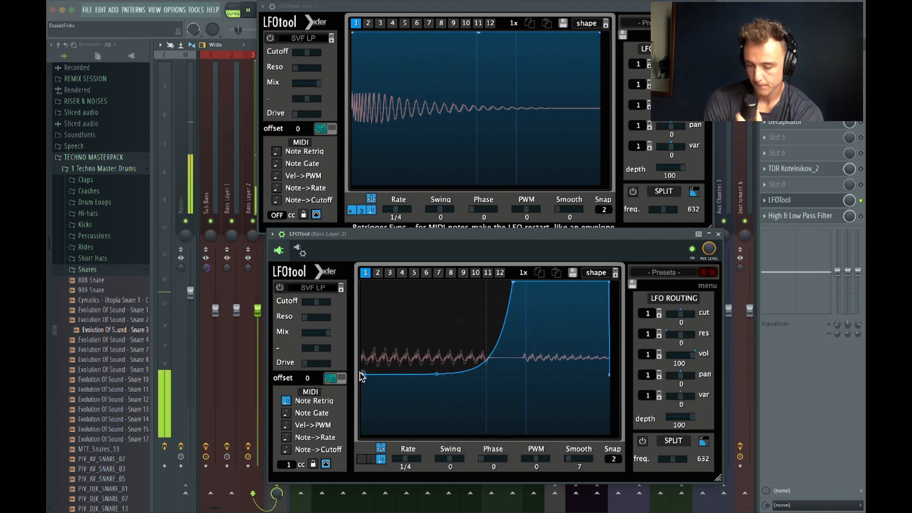
mouse_move(362, 375)
left_mouse_down()
mouse_move(362, 352)
mouse_move(362, 375)
left_mouse_up()
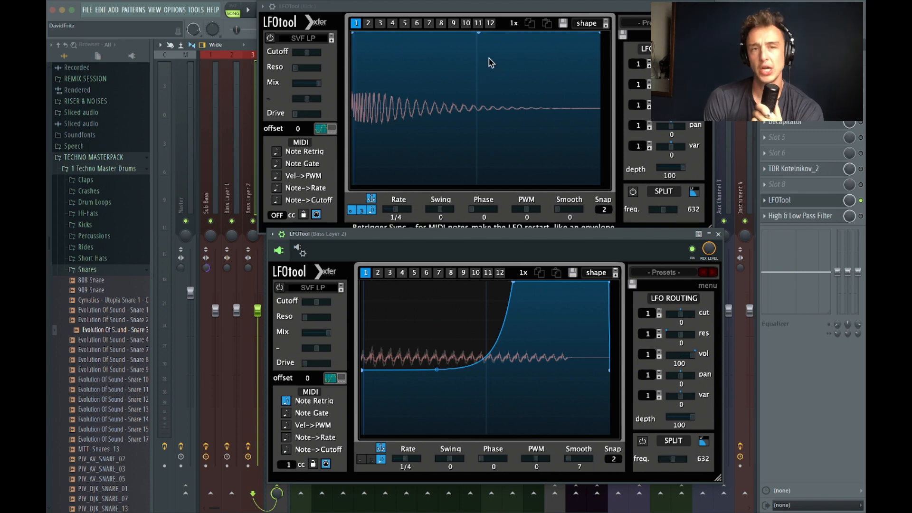
Add points to the Kick LFOTool curve to cut the kick tail just after the midpoint and restore volume at the cycle's end.
left_click(491, 46)
left_click_drag(493, 47, 486, 7)
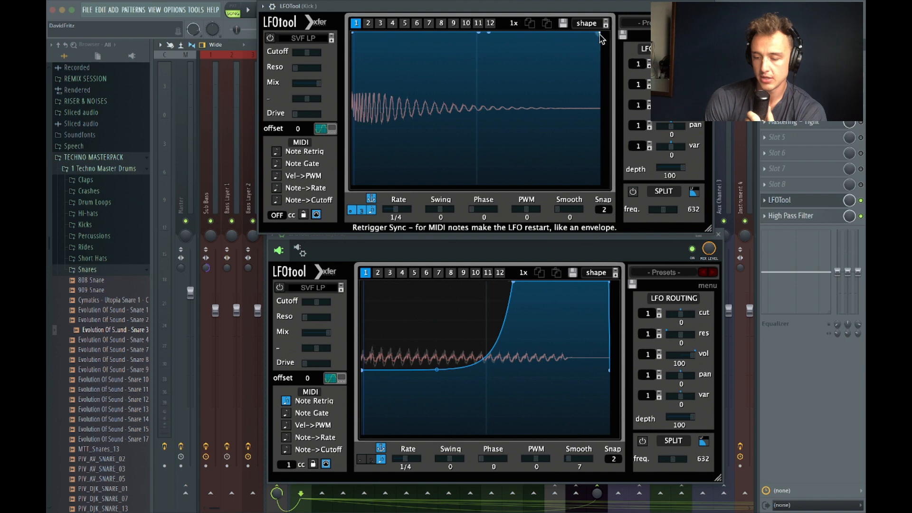
left_click(553, 48)
left_click_drag(553, 45, 498, 203)
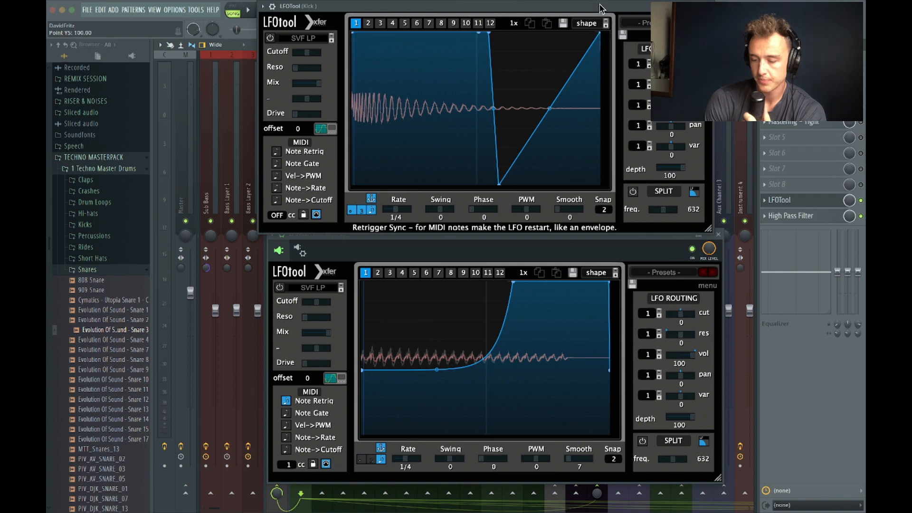
double_click(579, 171)
left_click_drag(581, 164, 595, 184)
Audition the shortened kick and shift the curve's volume drop earlier, starting at the midpoint.
key("space")
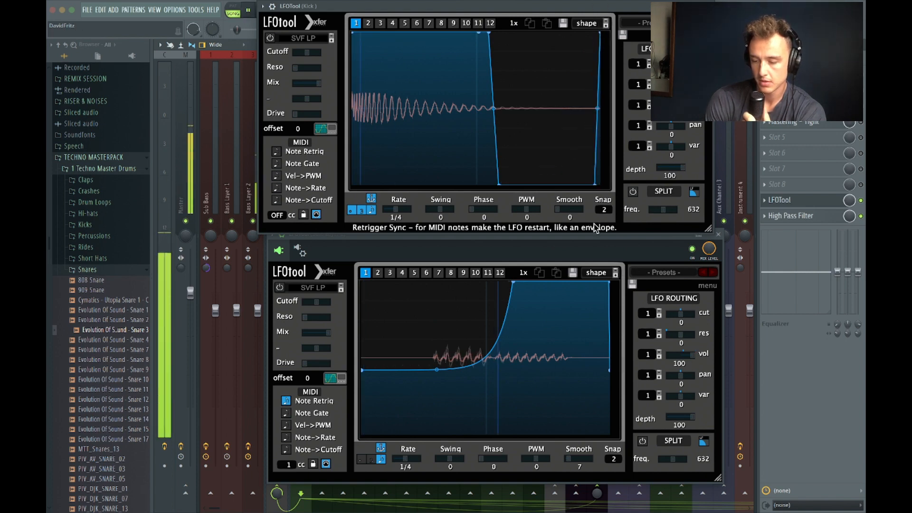
key("space")
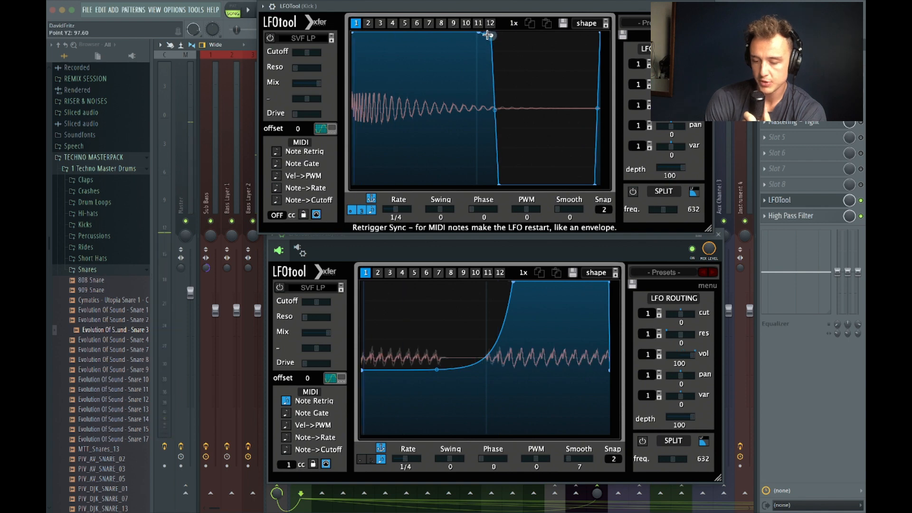
left_click_drag(489, 33, 477, 32)
left_click_drag(498, 182, 487, 193)
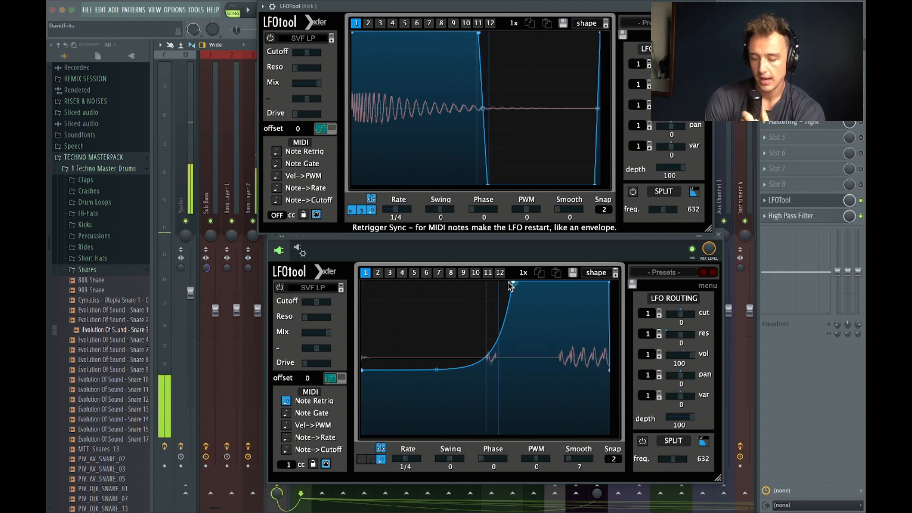
Pull the Bass Layer 2 curve's peak back to the midpoint and raise its start point to about 47 during playback.
left_click_drag(514, 284, 491, 282)
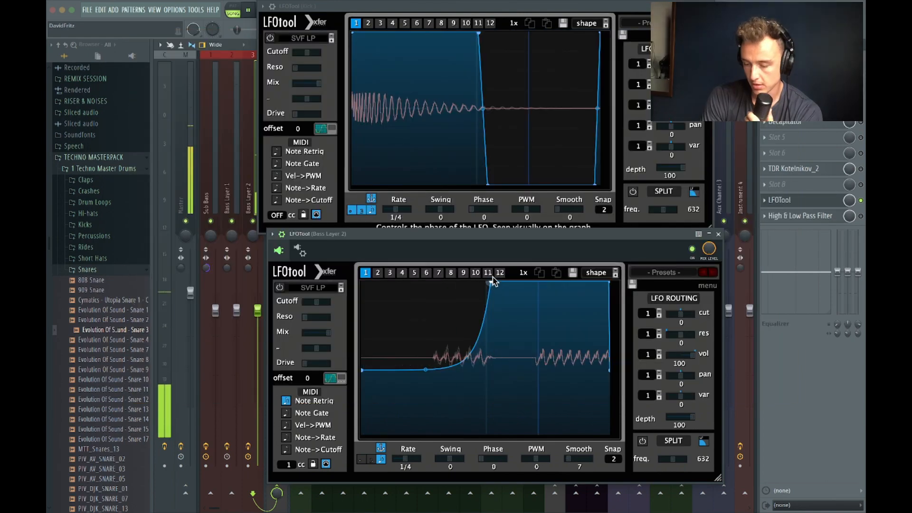
left_click_drag(487, 279, 487, 277)
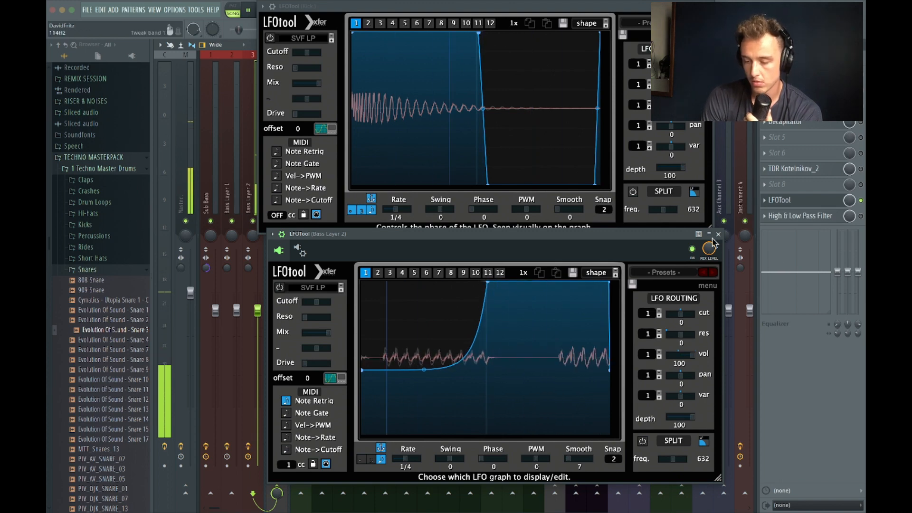
left_click_drag(363, 370, 364, 367)
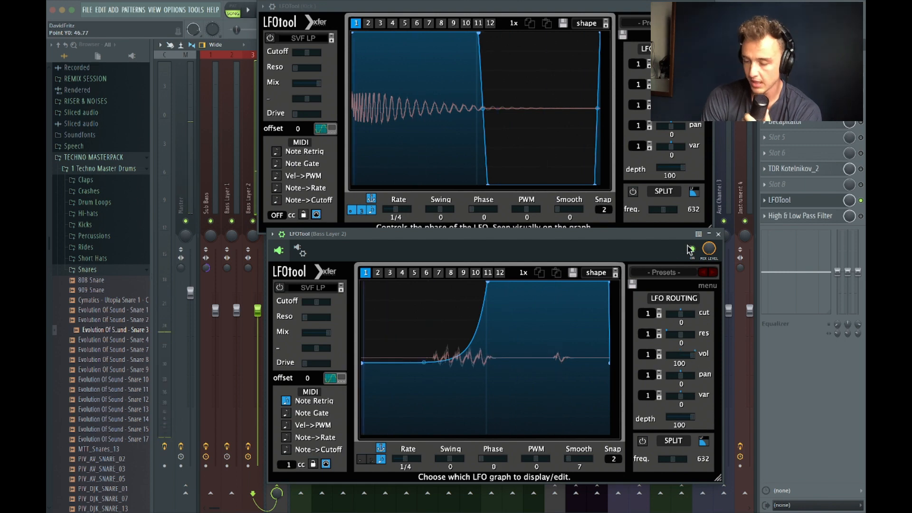
Close both LFOTool windows and play the arrangement from Bass In in the playlist.
left_click(718, 234)
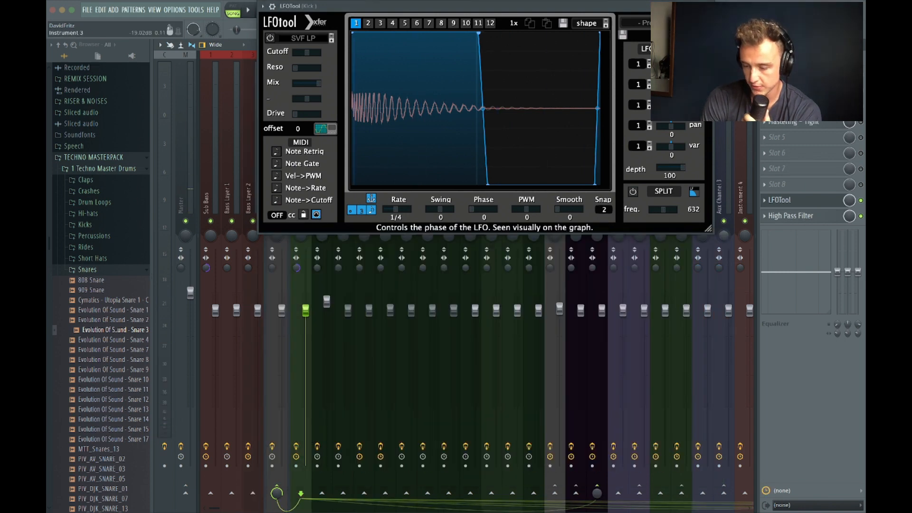
left_click(709, 6)
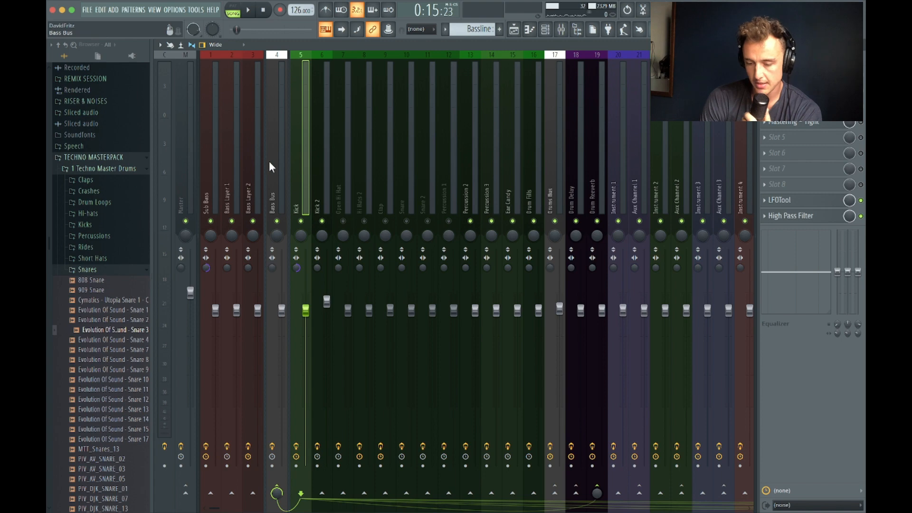
left_click(252, 170)
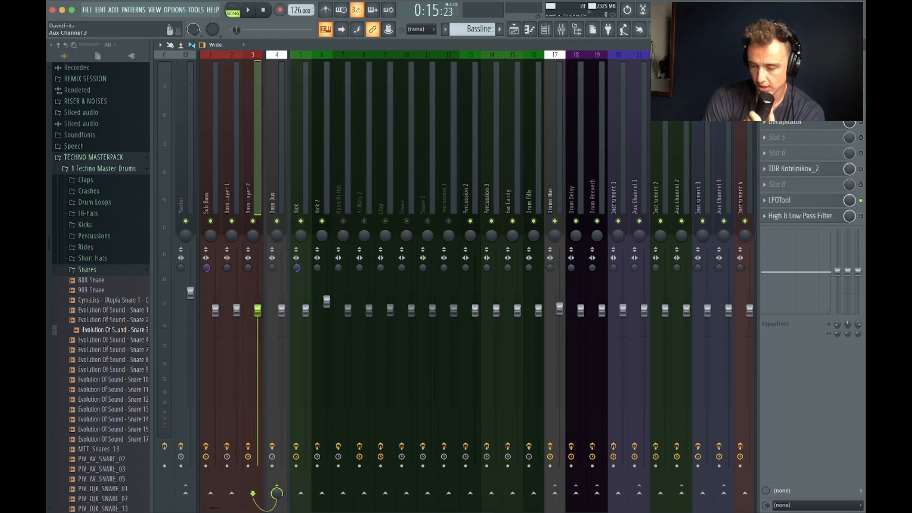
key("F5")
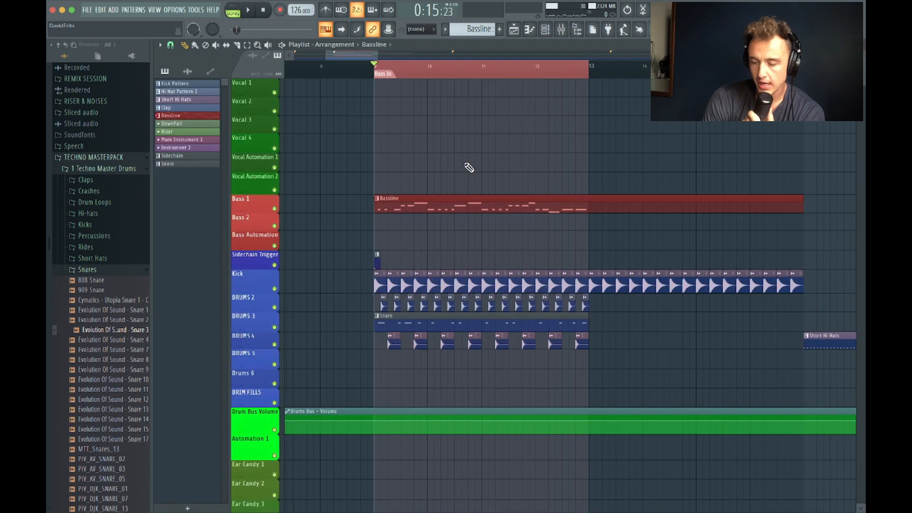
key("space")
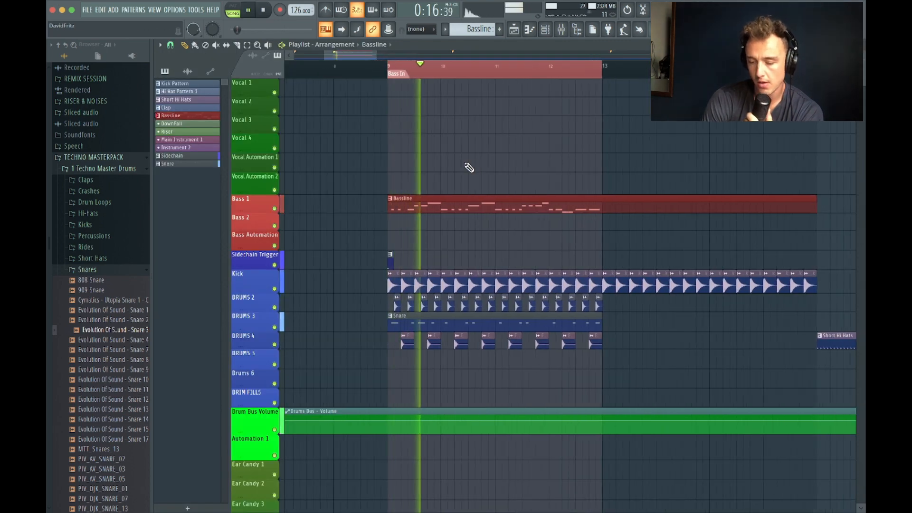
key("space")
Play the loop with all drum channels unmuted in the mixer and slightly lower the Snare channel's fader.
key("F9")
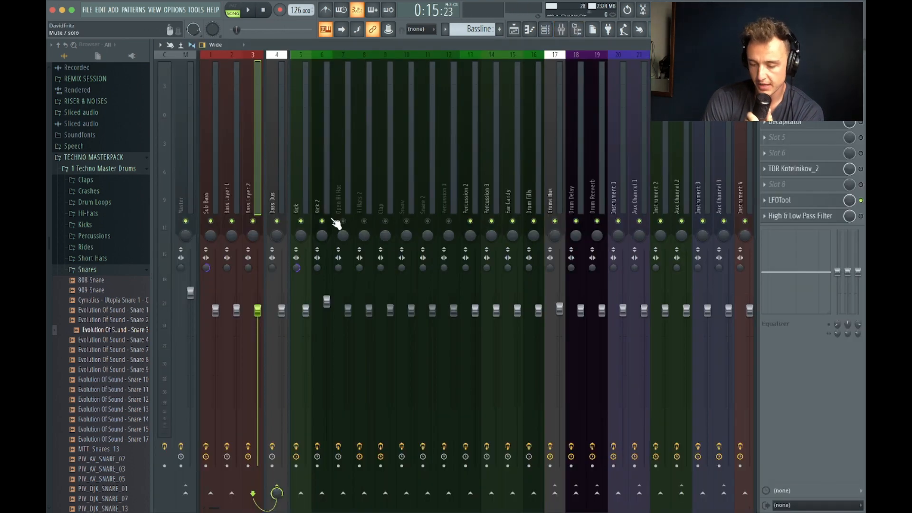
key("space")
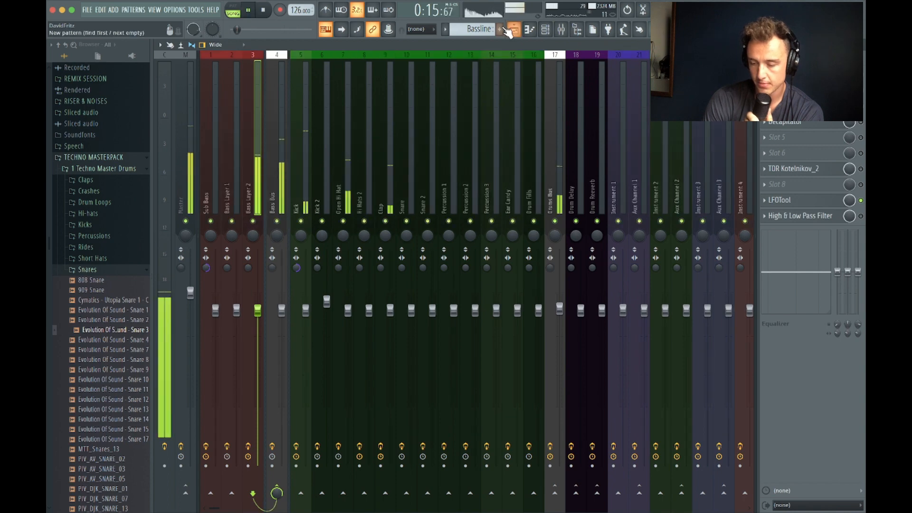
left_click(385, 142)
left_click(406, 148)
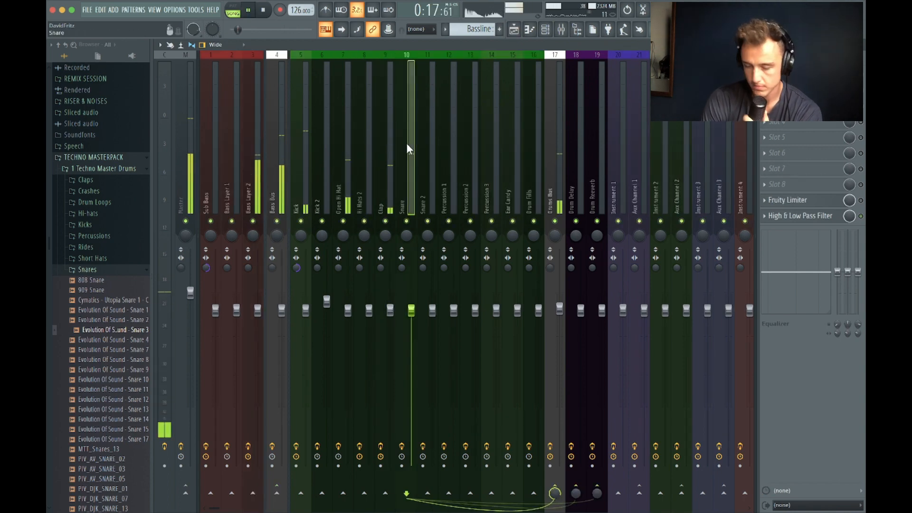
left_click_drag(411, 310, 412, 319)
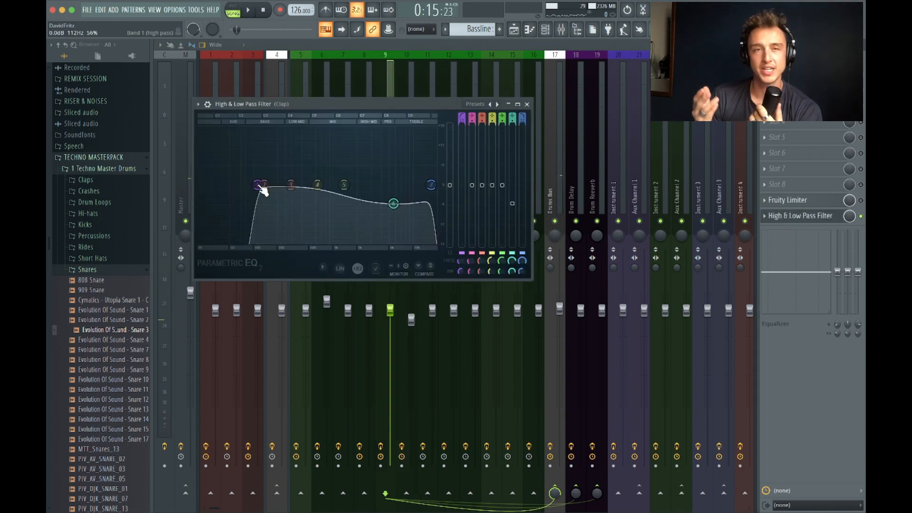
Raise the high-pass cutoff on the Clap channel's High & Low Pass Filter to about 138 Hz and close the filter.
left_click_drag(264, 190, 181, 209)
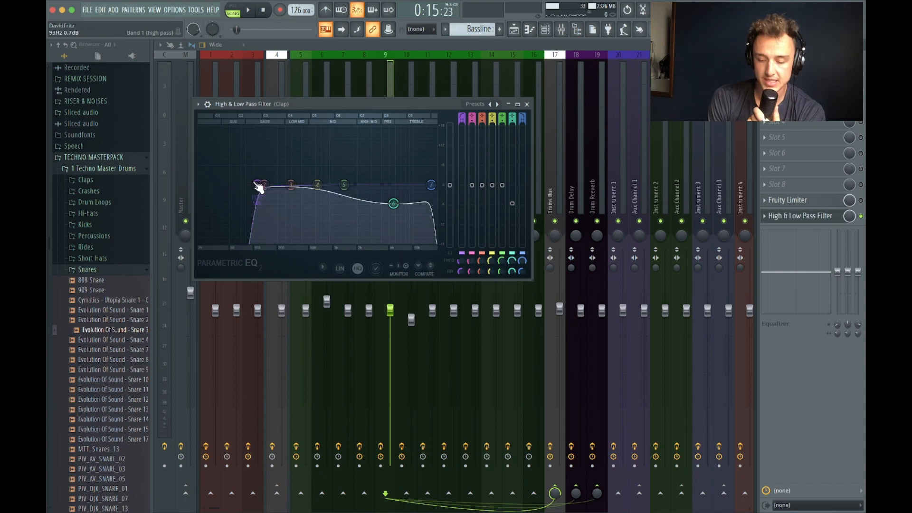
left_click_drag(258, 185, 261, 184)
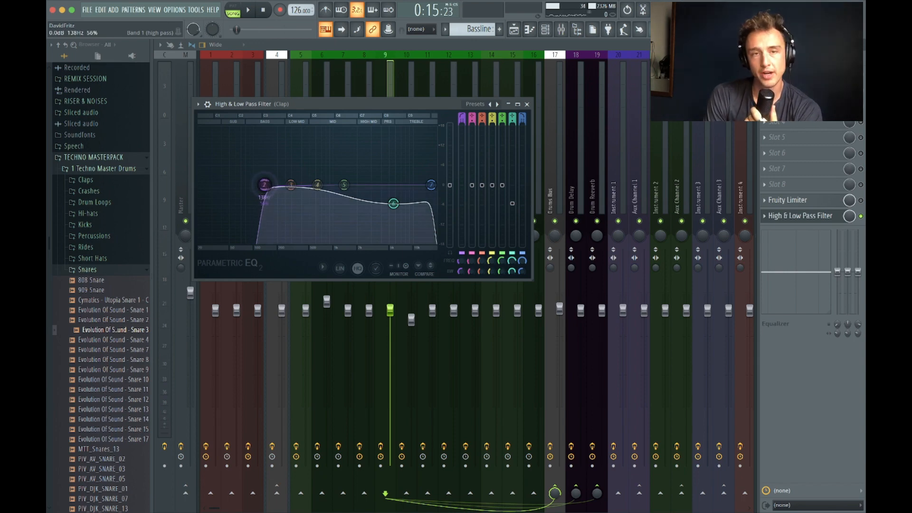
left_click_drag(265, 185, 271, 189)
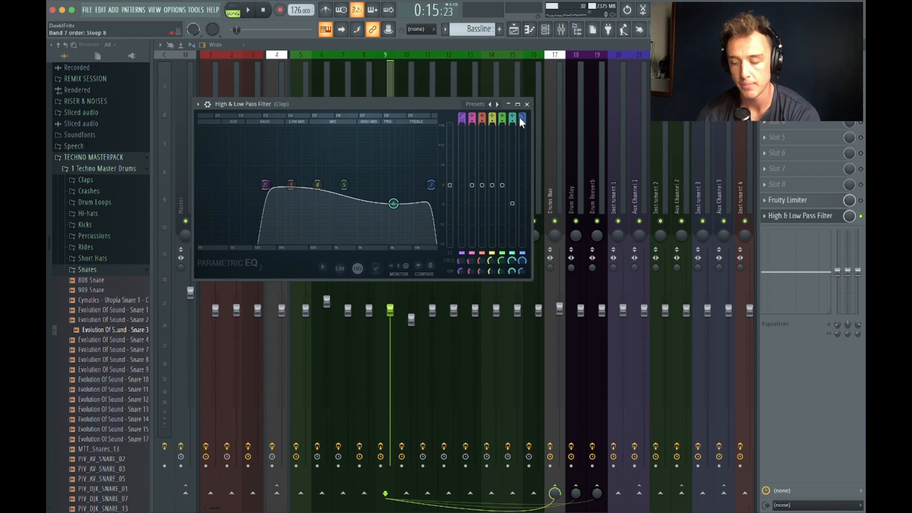
left_click(527, 104)
Solo the Open Hi Hat during playback and lower its Fruity parametric EQ 2 high-pass cutoff to 20 Hz.
right_click(343, 222)
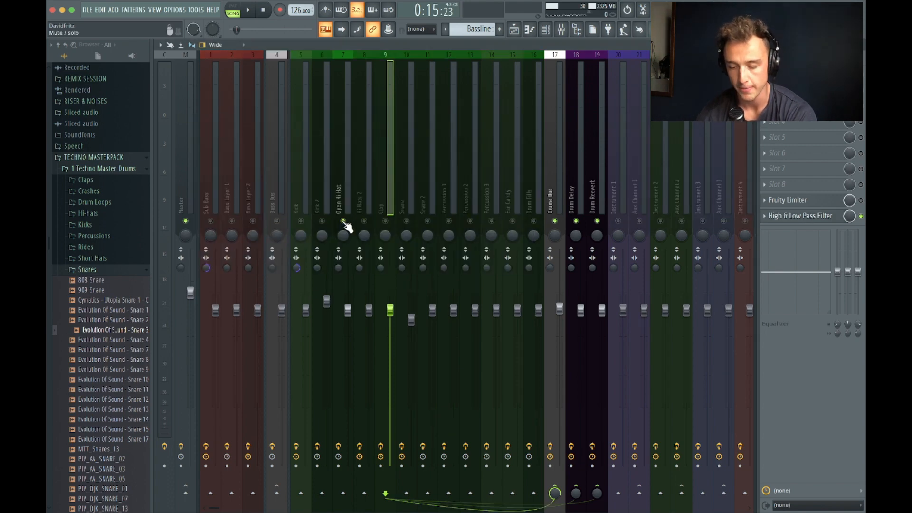
key("space")
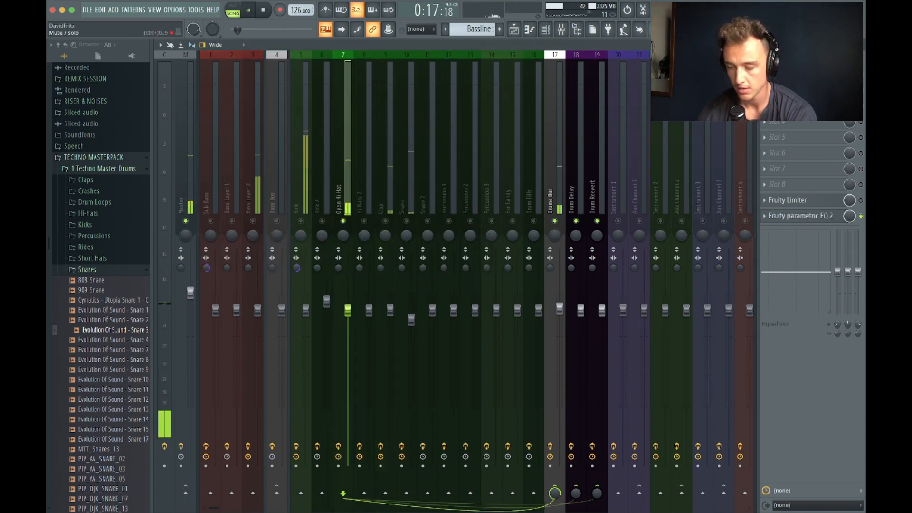
left_click(798, 216)
left_click_drag(281, 192, 200, 192)
Isolate the Open Hi Hat's low end with the low-pass near 200 Hz and a strong band 2 boost, and restore the full range.
left_click_drag(436, 193, 280, 193)
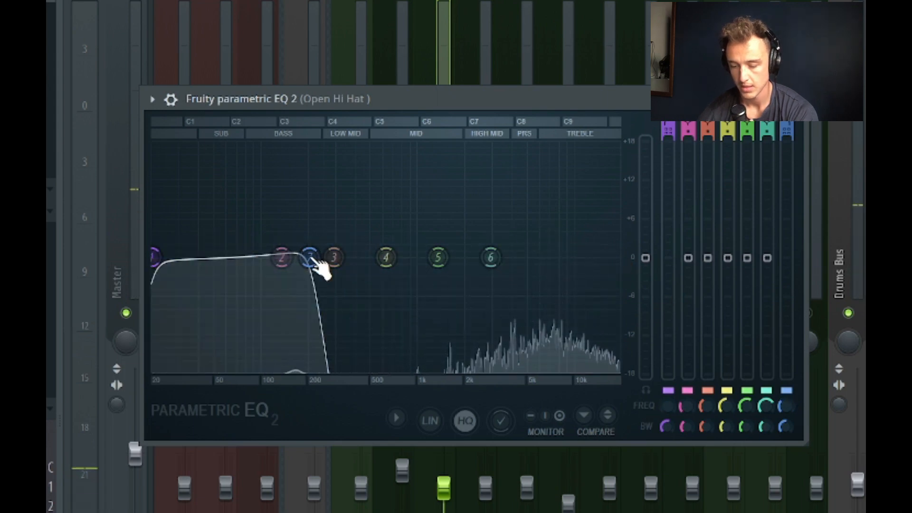
left_click_drag(309, 257, 312, 256)
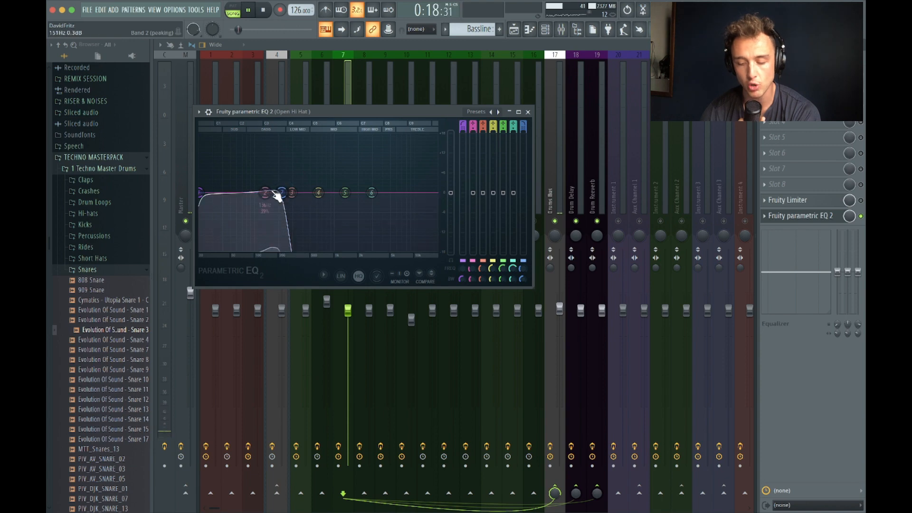
left_click_drag(265, 192, 265, 136)
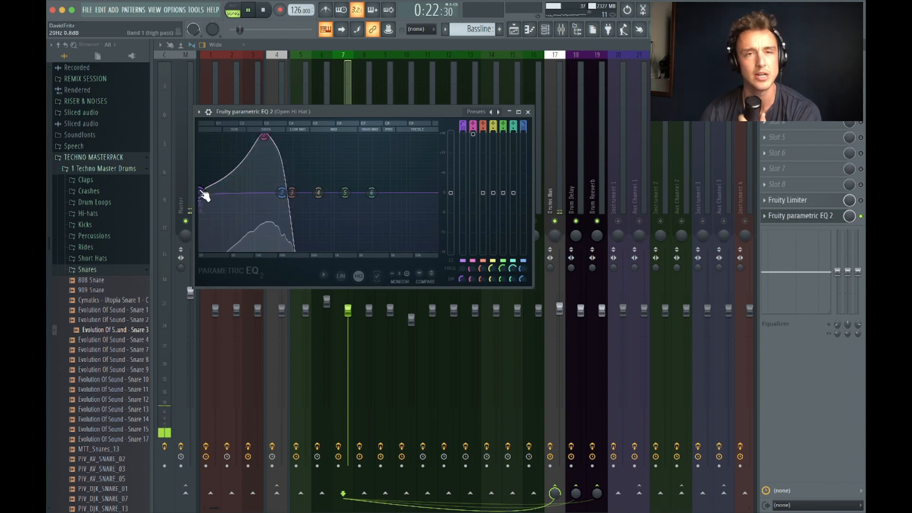
left_click_drag(265, 138, 436, 192)
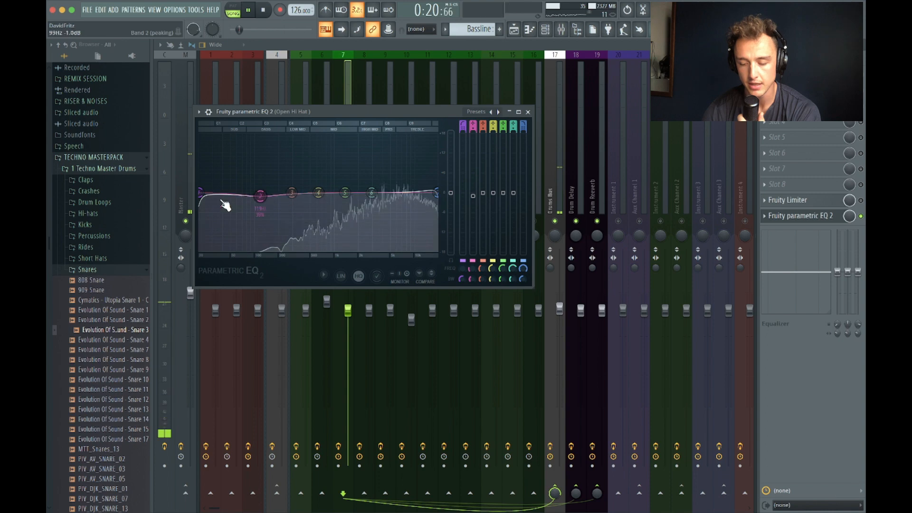
Raise the Open Hi Hat's high-pass cutoff to band 3's position in the low mids, stop playback and close the EQ.
left_click_drag(207, 196, 291, 193)
key("space")
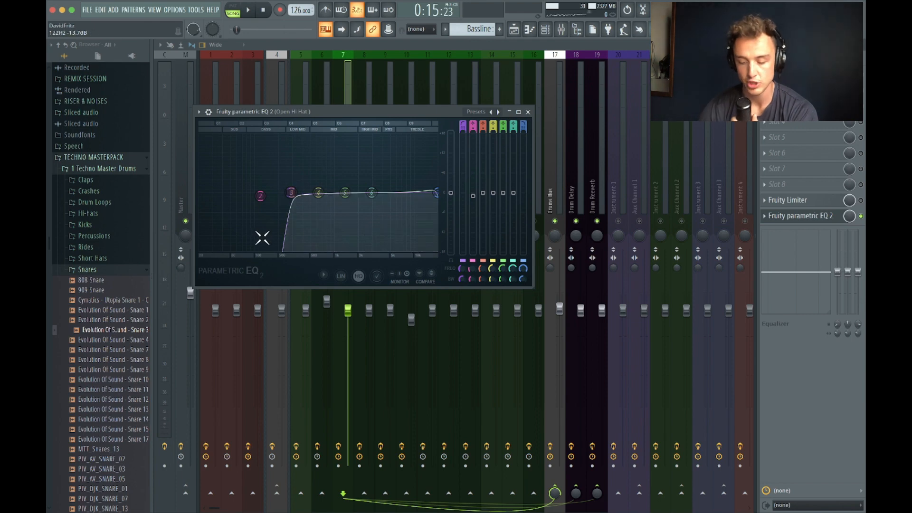
left_click(528, 111)
Slightly lower the high-pass cutoff on the Clap channel's High & Low Pass Filter while auditioning the loop, and close the filter.
left_click(386, 142)
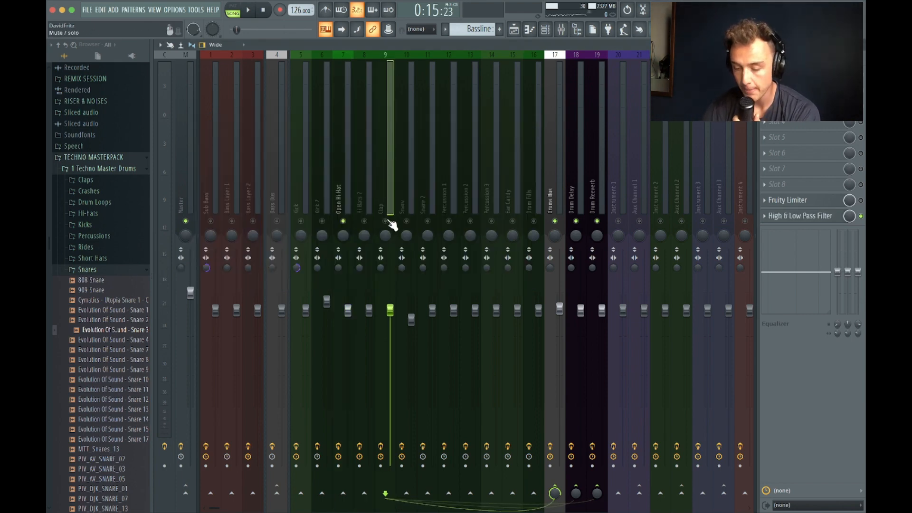
left_click(803, 216)
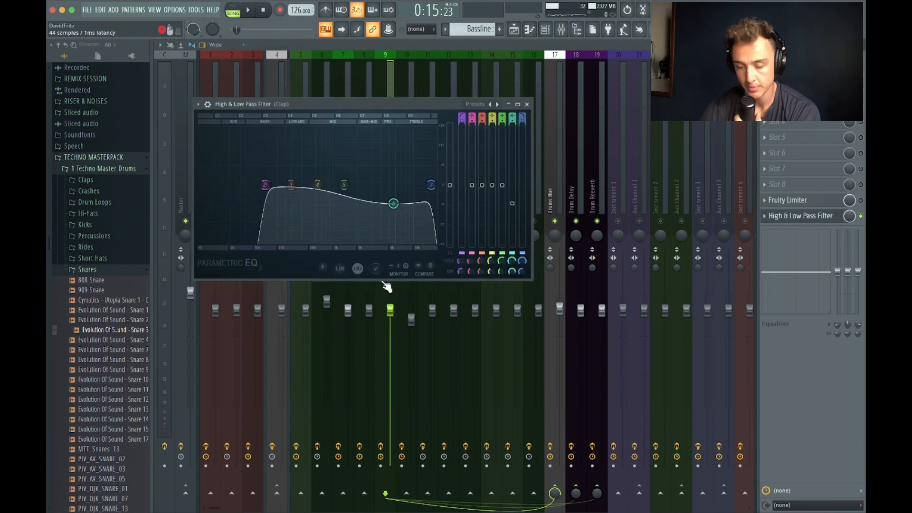
key("space")
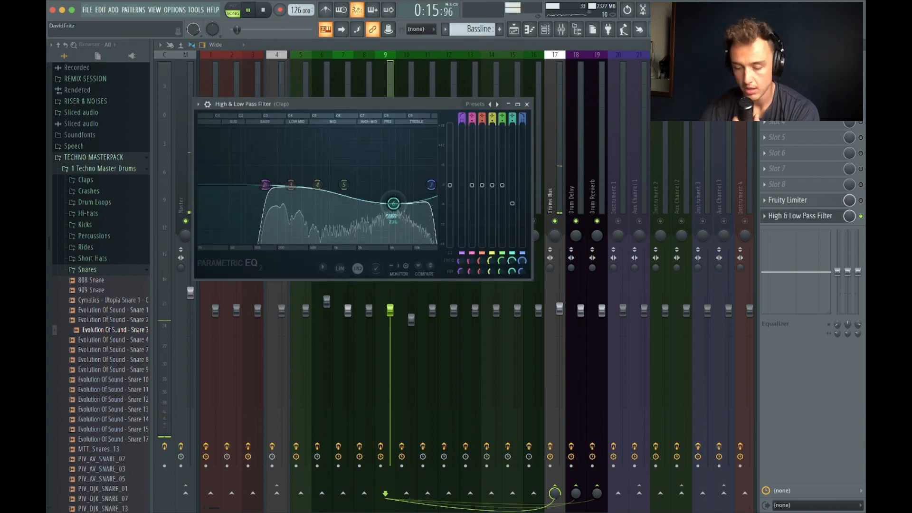
key("space")
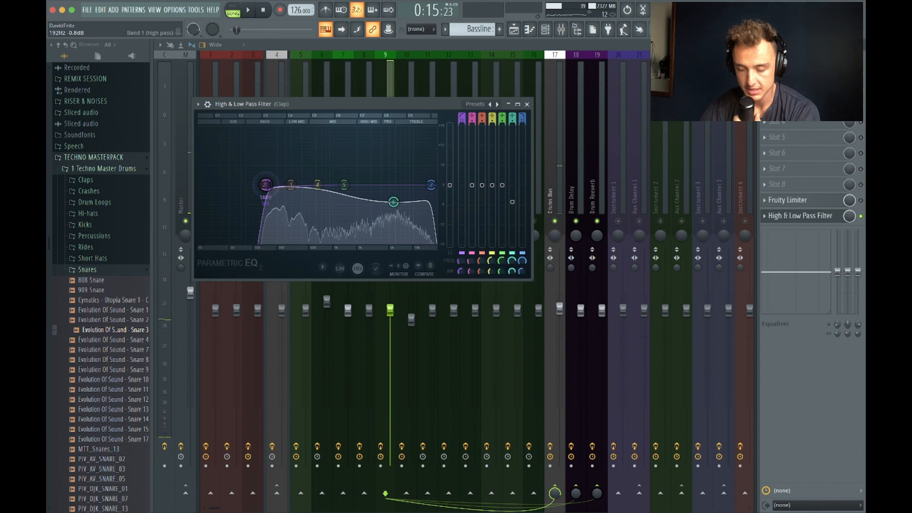
key("space")
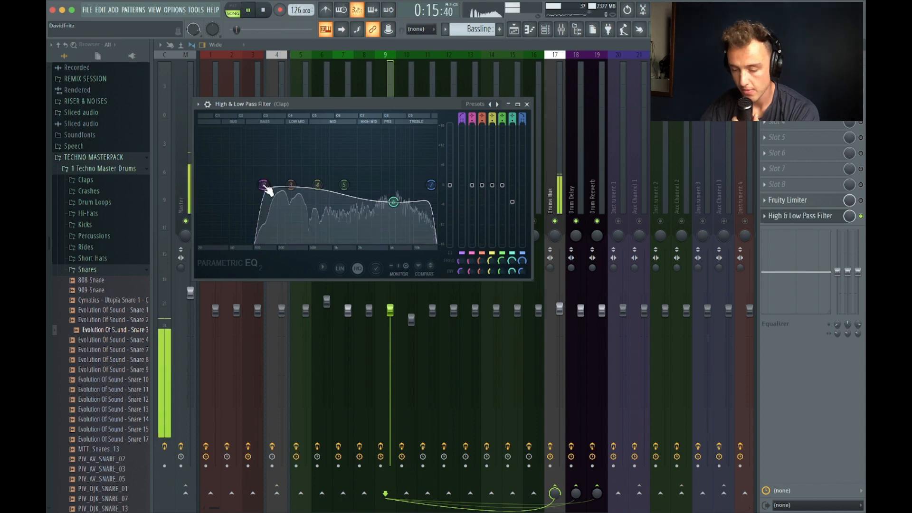
key("space")
left_click(527, 104)
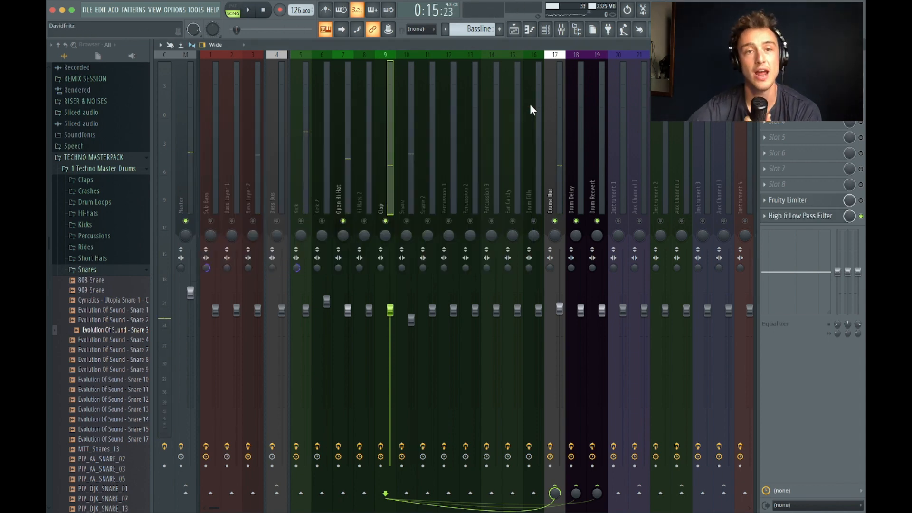
Unmute the second hi-hat channel and set the Snare's High & Low Pass Filter high-pass cutoff to 195 Hz.
left_click(364, 221)
left_click(403, 194)
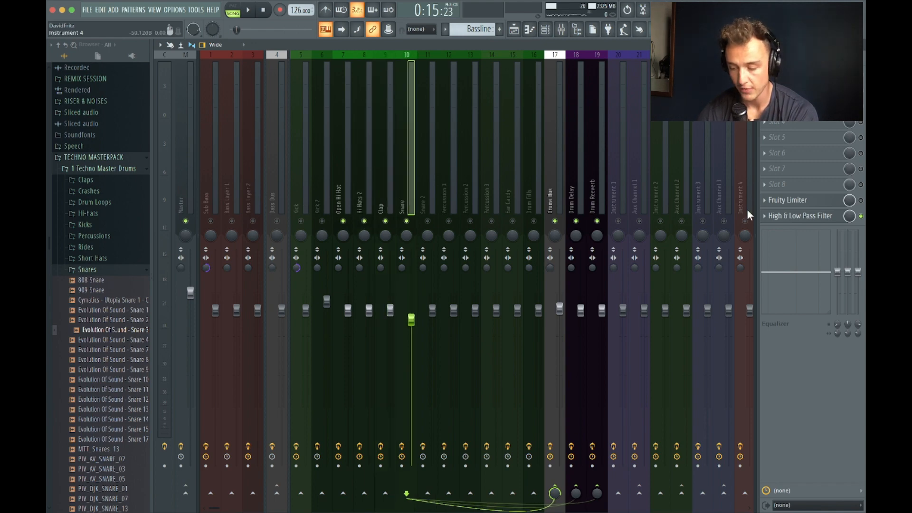
left_click(803, 216)
mouse_move(301, 211)
left_mouse_down()
mouse_move(242, 212)
mouse_move(298, 212)
left_mouse_up()
key("space")
key("space")
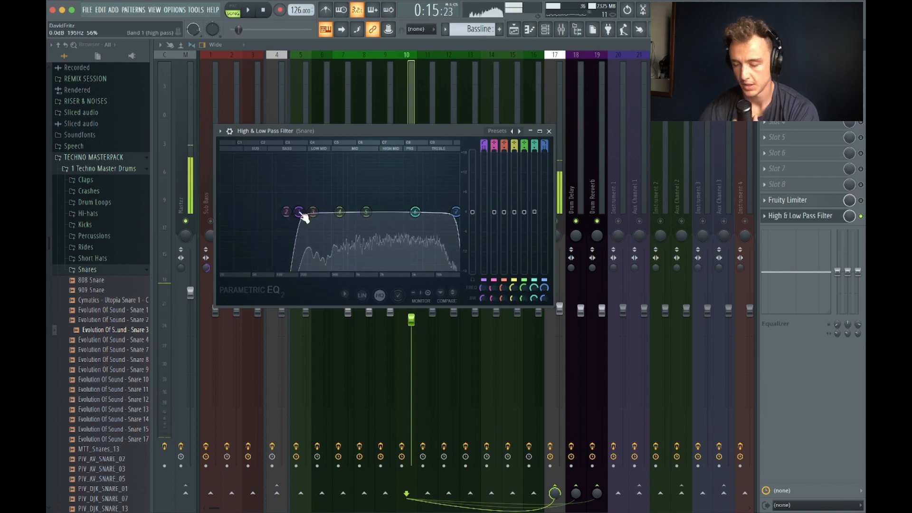
left_click(549, 132)
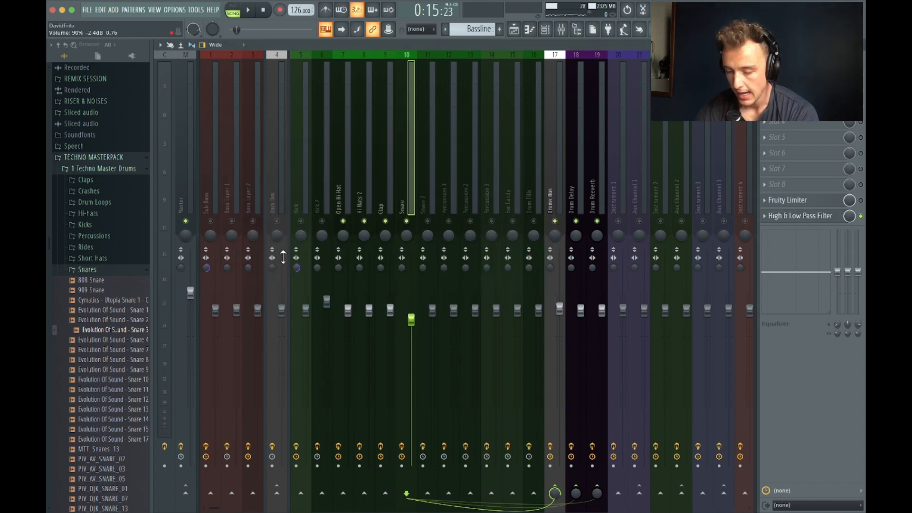
Unmute all mixer channels and audition the loop, with Bass Layer 2 soloed during playback.
right_click(309, 225)
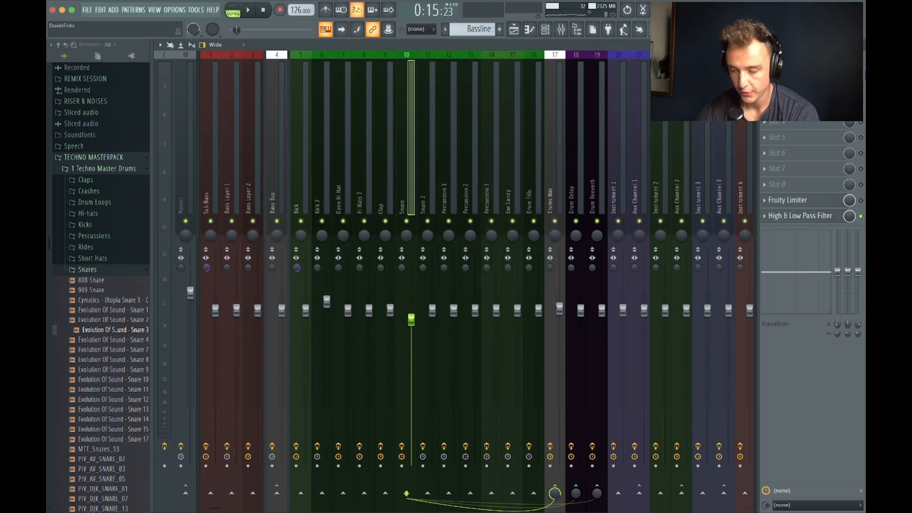
left_click(255, 171)
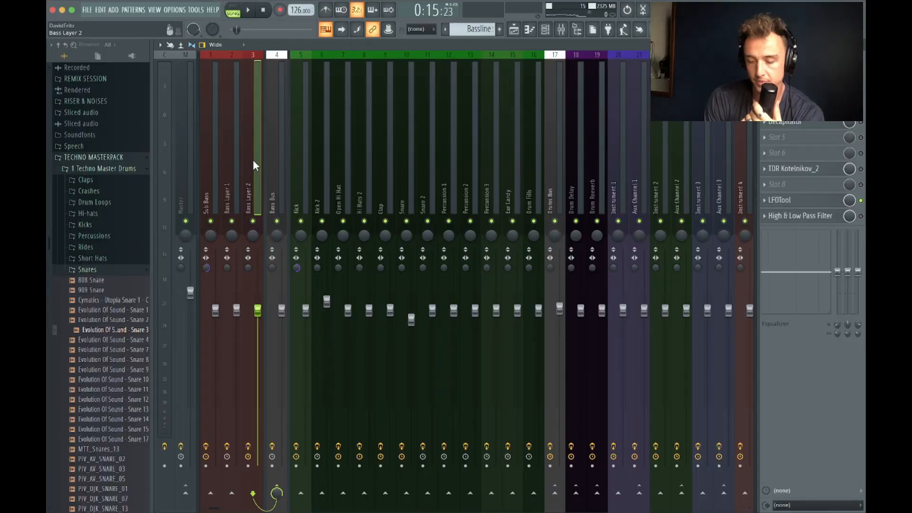
key("space")
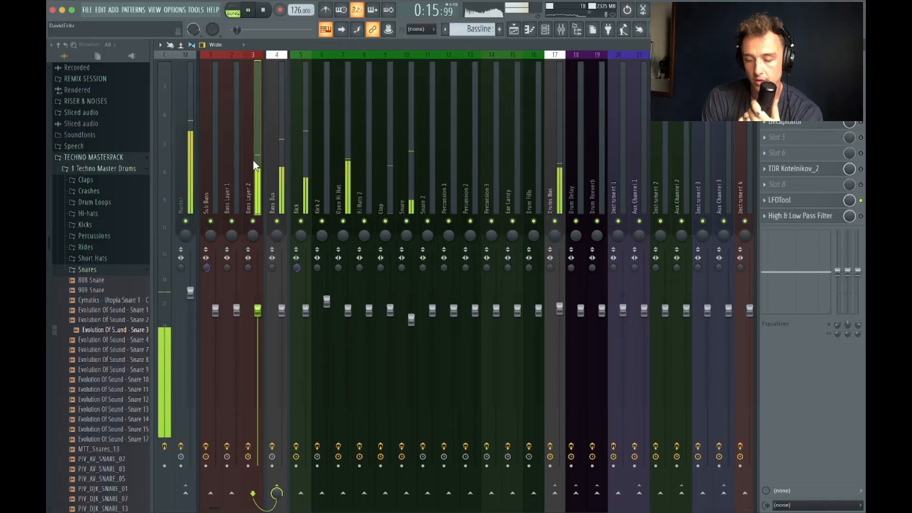
right_click(253, 221)
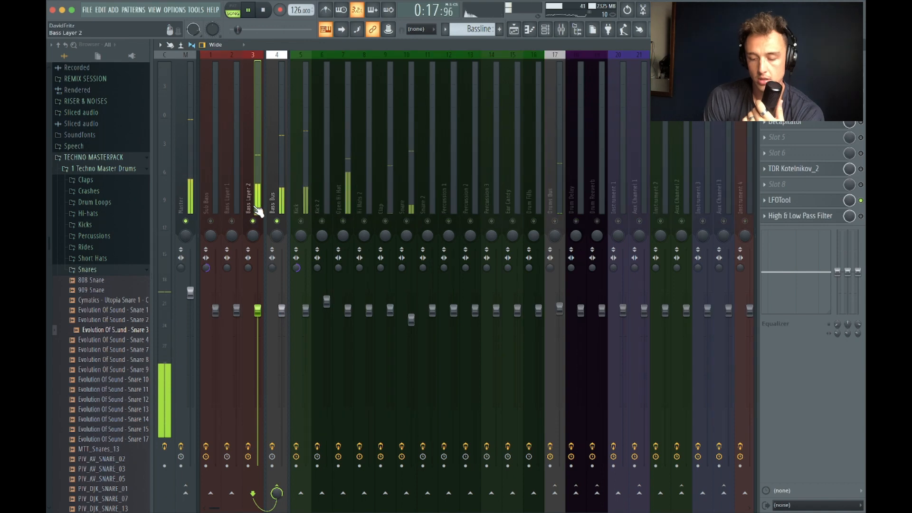
key("space")
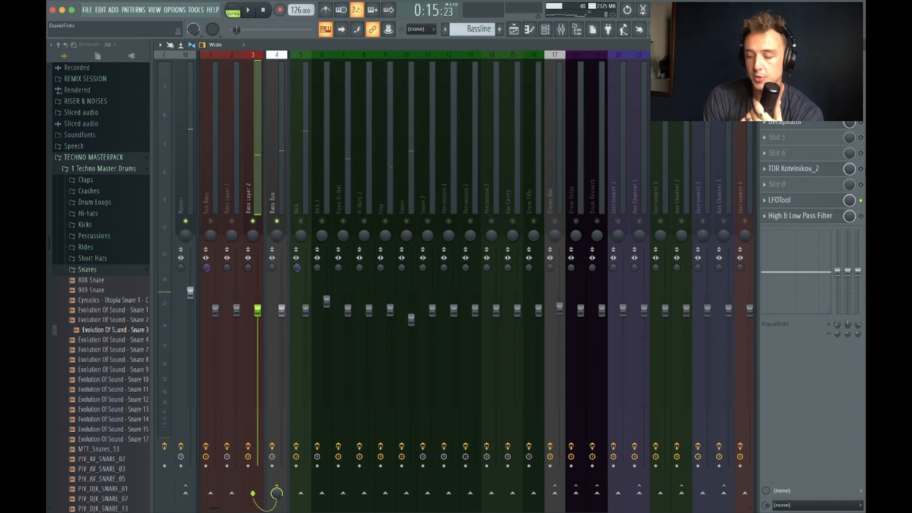
Enable TDR Kotelnikov_2 on Bass Layer 2 and set its threshold to -26.9 dB and ratio to 3.3:1 during playback.
left_click(802, 170)
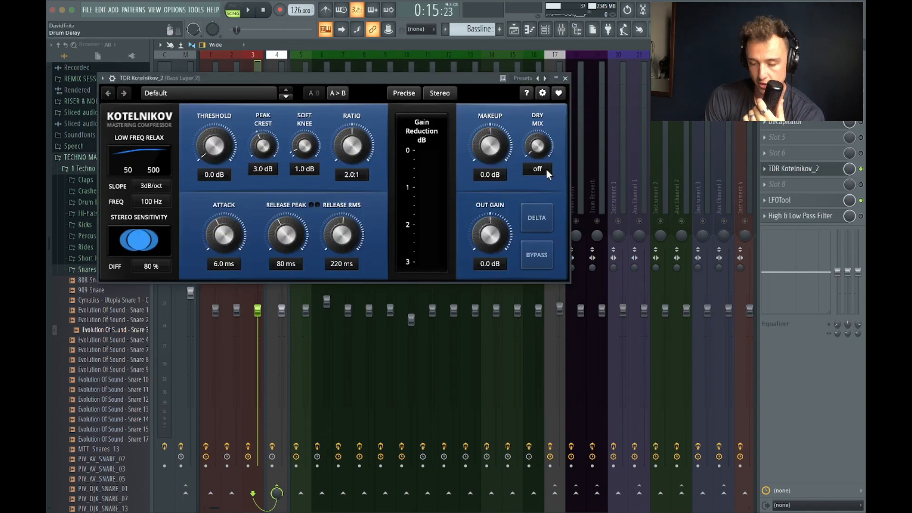
key("space")
left_click_drag(220, 140, 214, 155)
key("space")
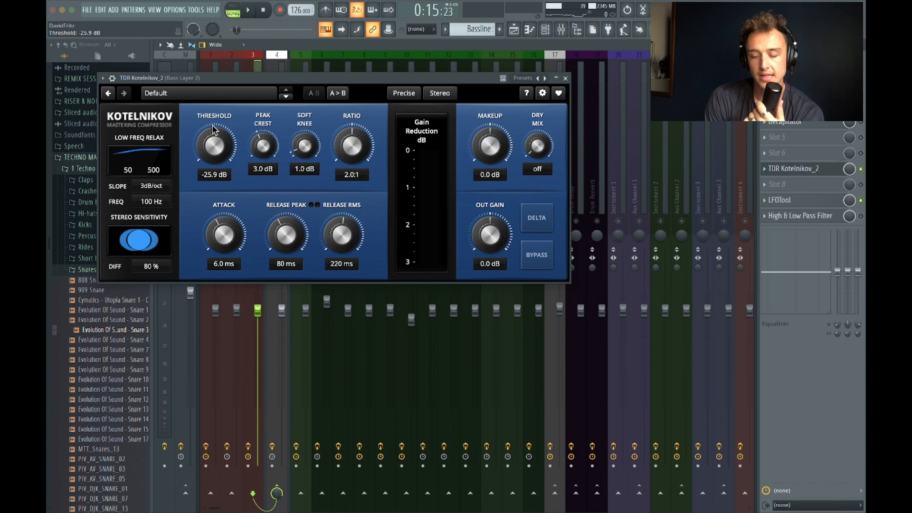
key("space")
left_click_drag(213, 125, 212, 129)
key("space")
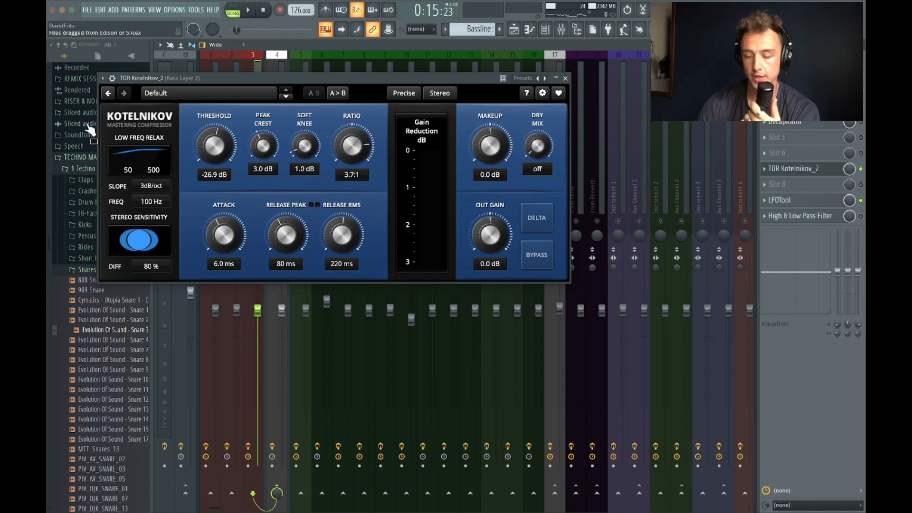
key("space")
left_click_drag(351, 151, 348, 165)
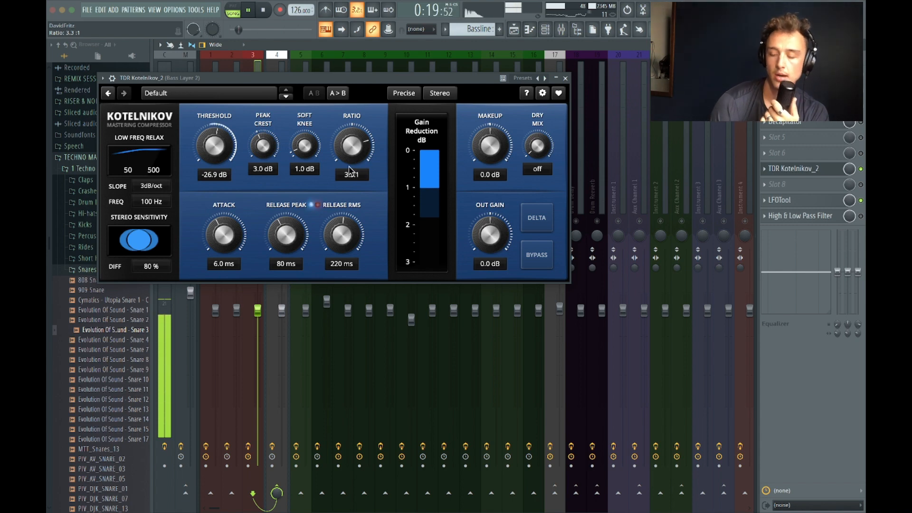
key("space")
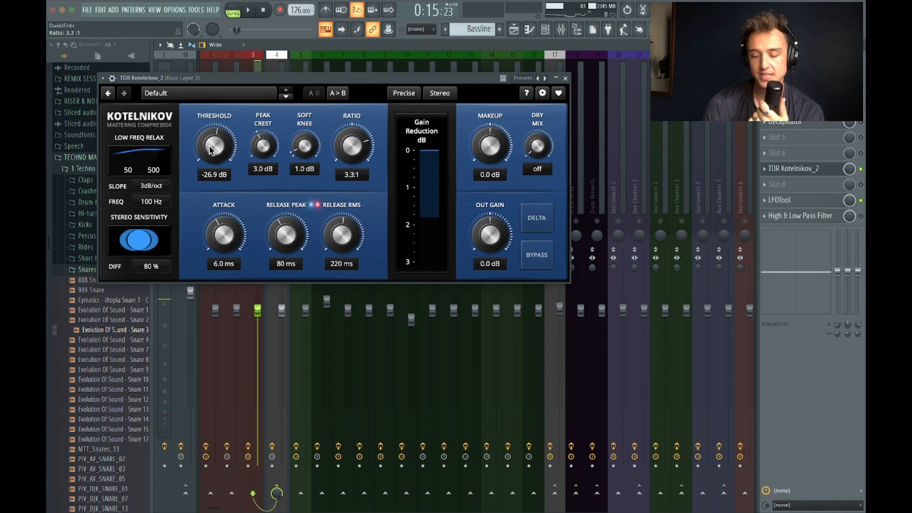
Audition the compressor's threshold down to -48.8 dB and settle on -28.4 dB, with 0.02 ms attack and 175 ms peak release.
key("space")
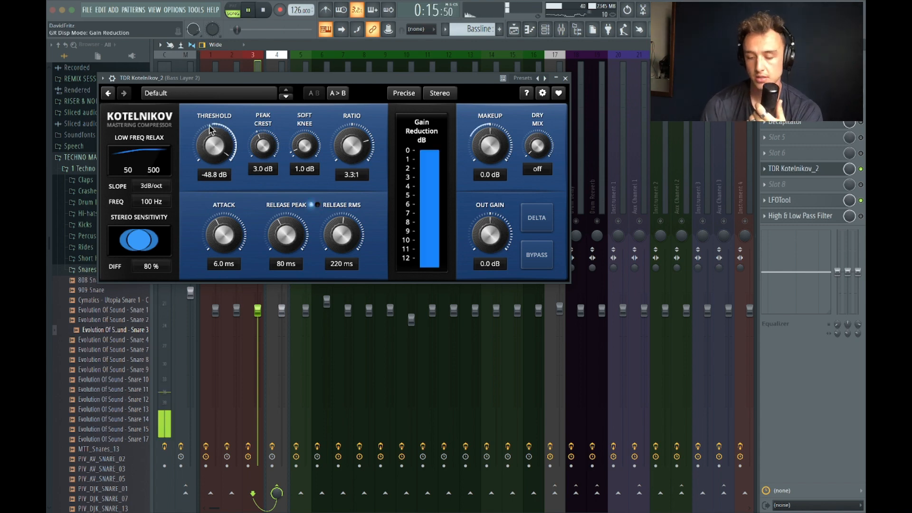
key("space")
left_click_drag(211, 129, 211, 121)
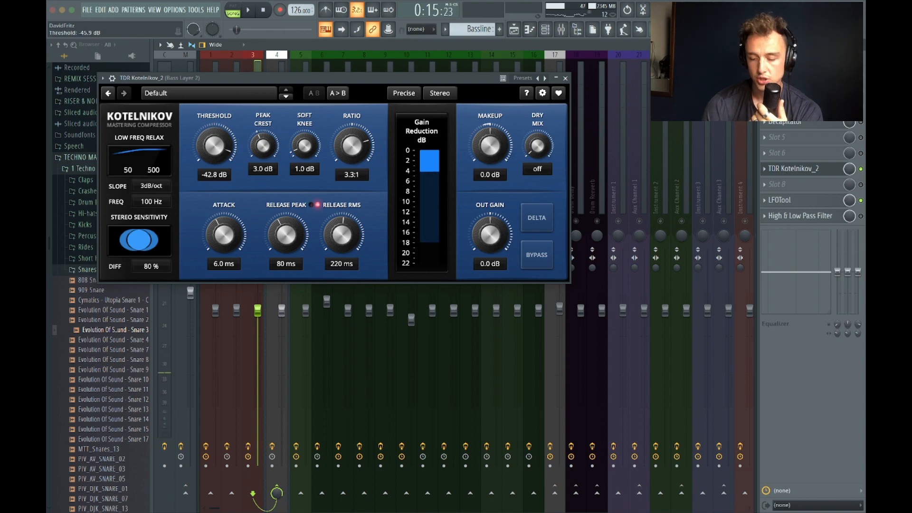
key("space")
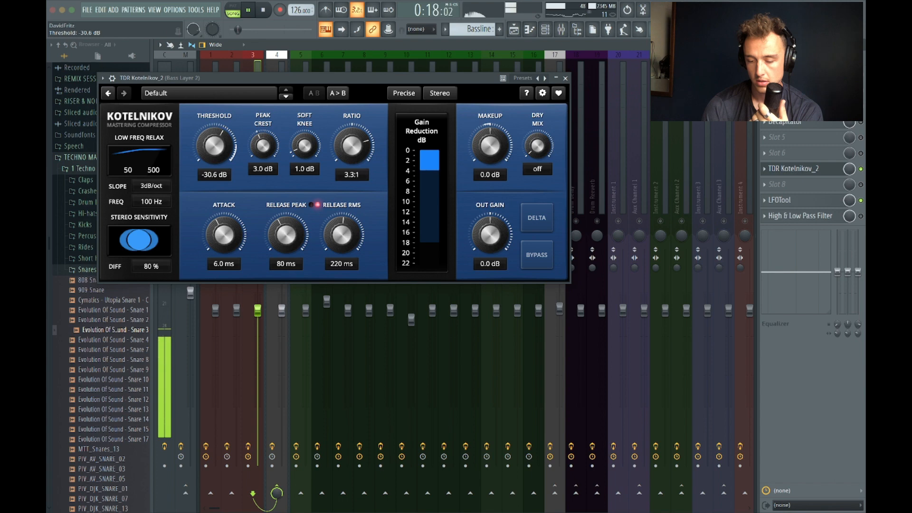
left_click_drag(228, 151, 216, 144)
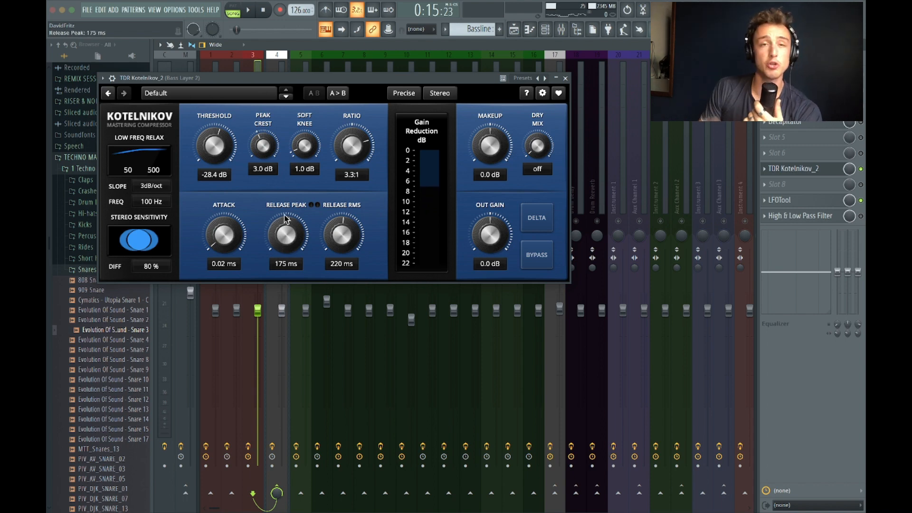
Set the Bass Layer 2 compressor's ratio to 2.9:1, threshold to -28.3 dB and attack to 0.06 ms while listening.
key("space")
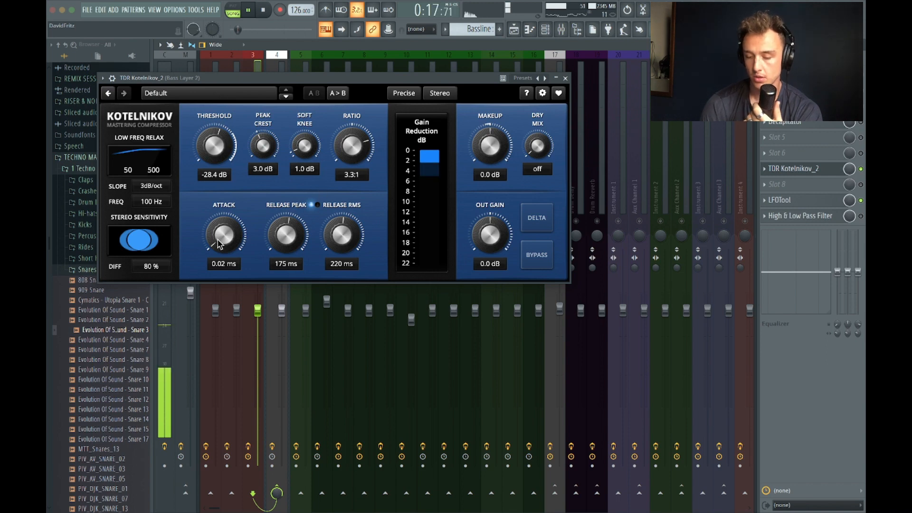
left_click_drag(355, 158, 355, 176)
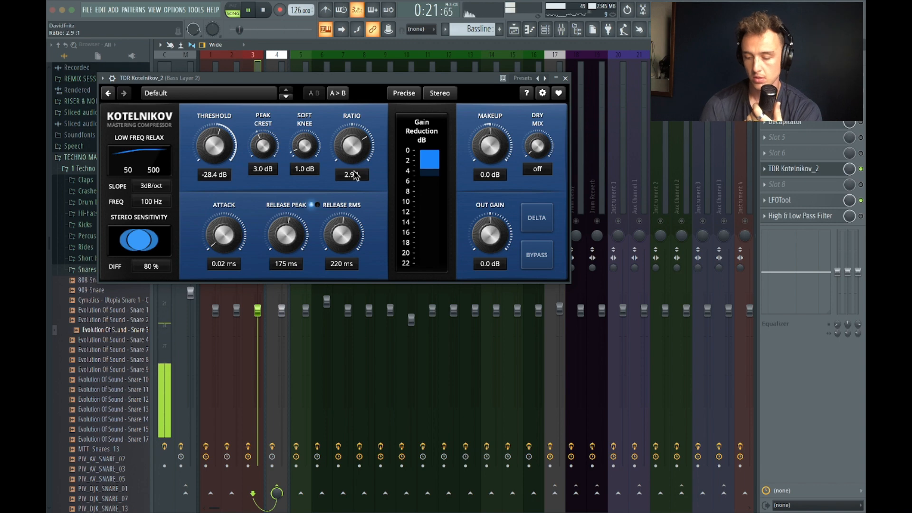
key("space")
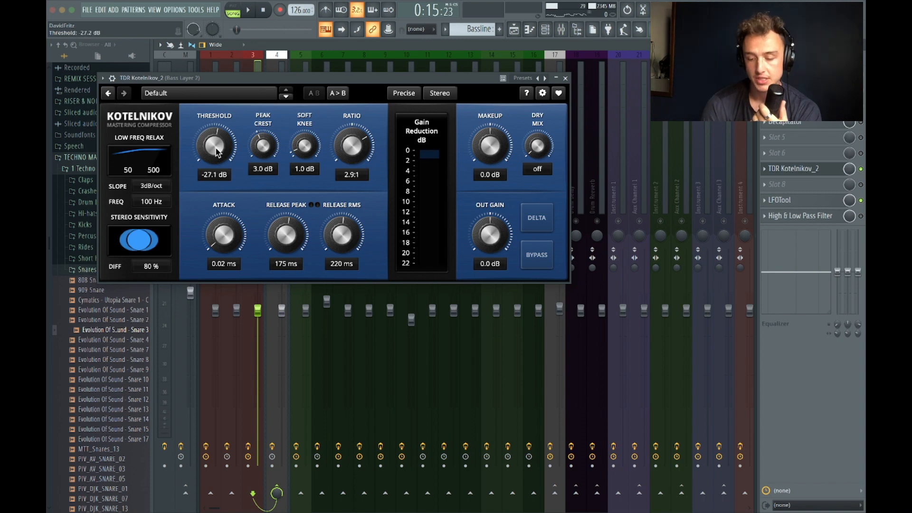
key("space")
scroll(216, 152, "down", 1)
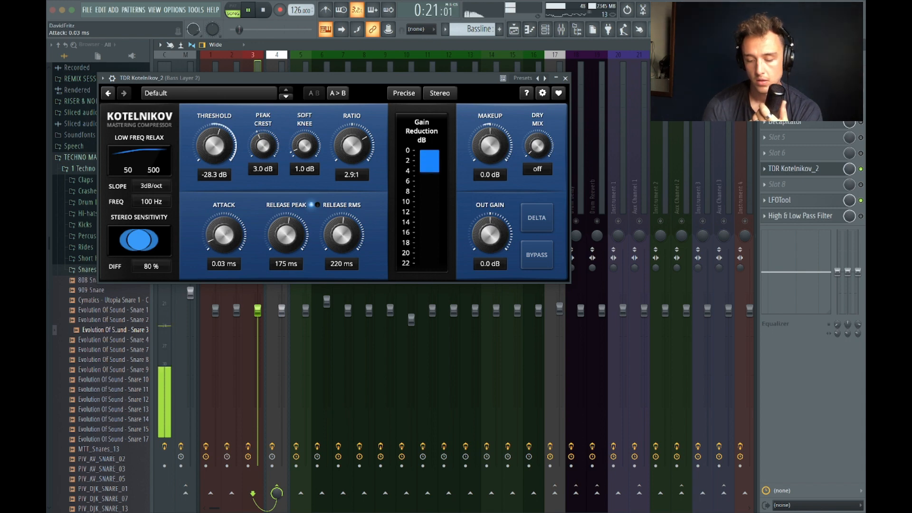
left_click_drag(223, 234, 224, 231)
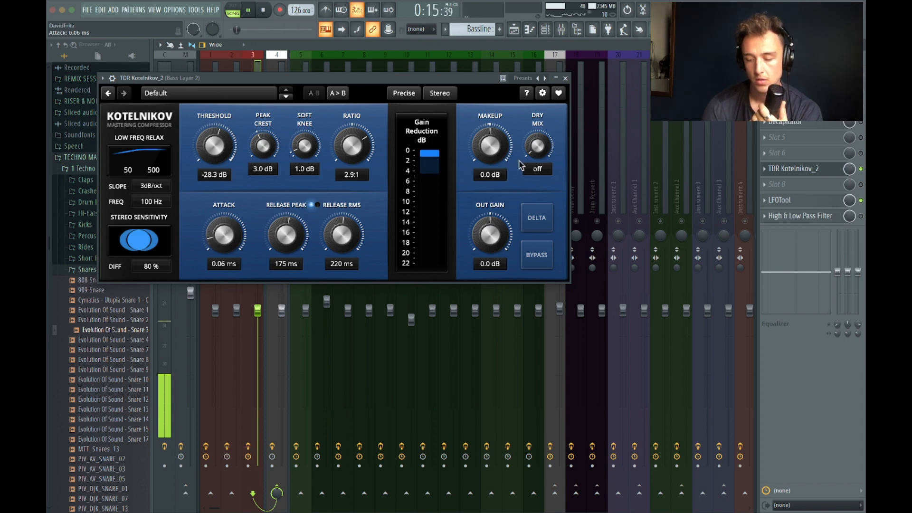
Raise the compressor's makeup gain to 3.8 dB and audition the compressed Bass Layer 2.
left_click_drag(487, 128, 486, 126)
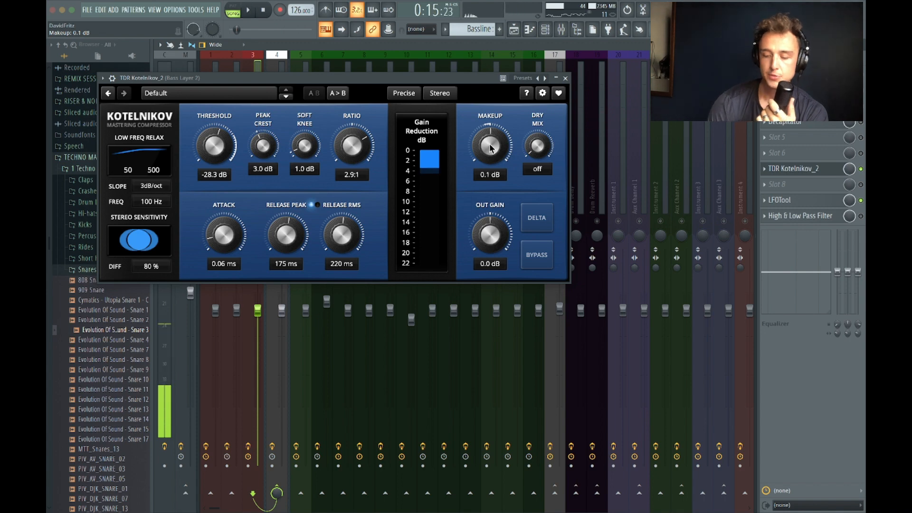
key("space")
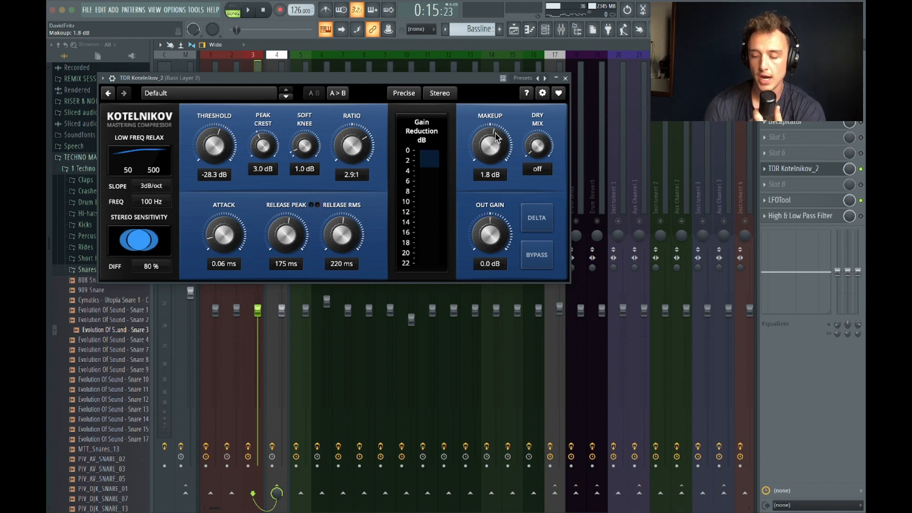
key("space")
left_click_drag(496, 129, 496, 127)
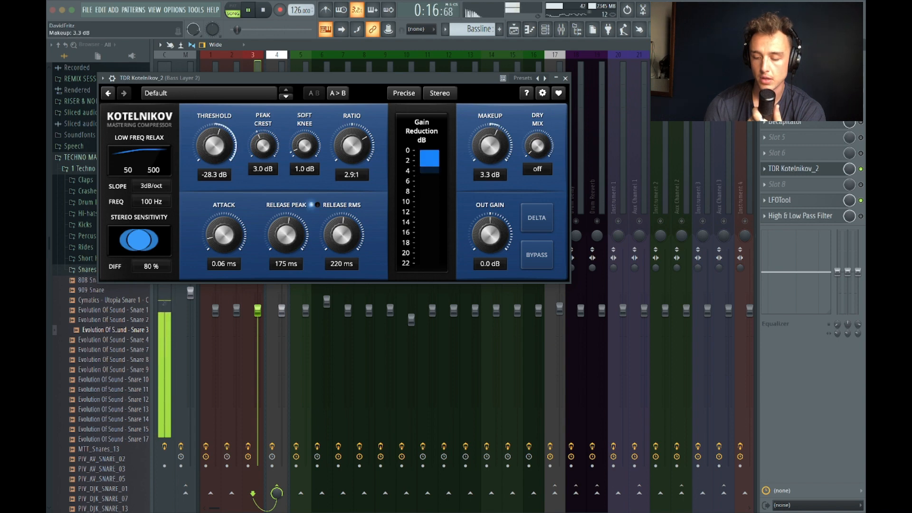
key("space")
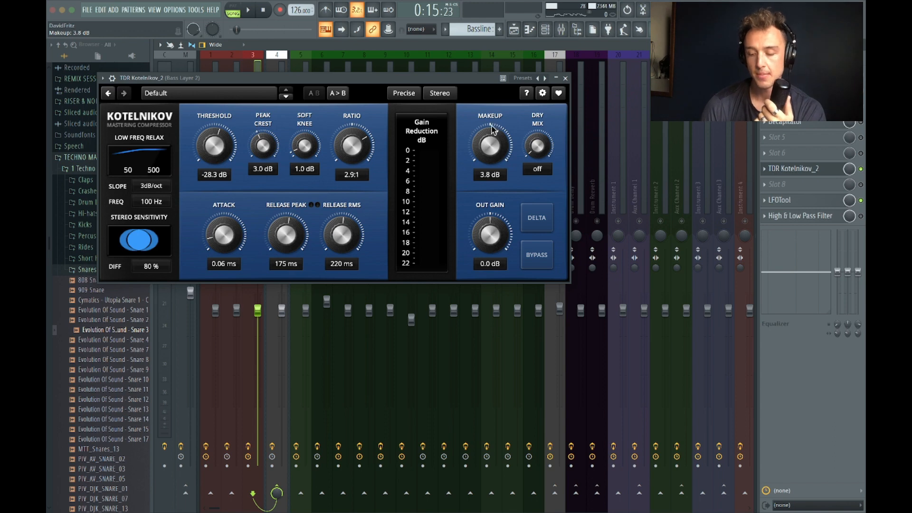
key("space")
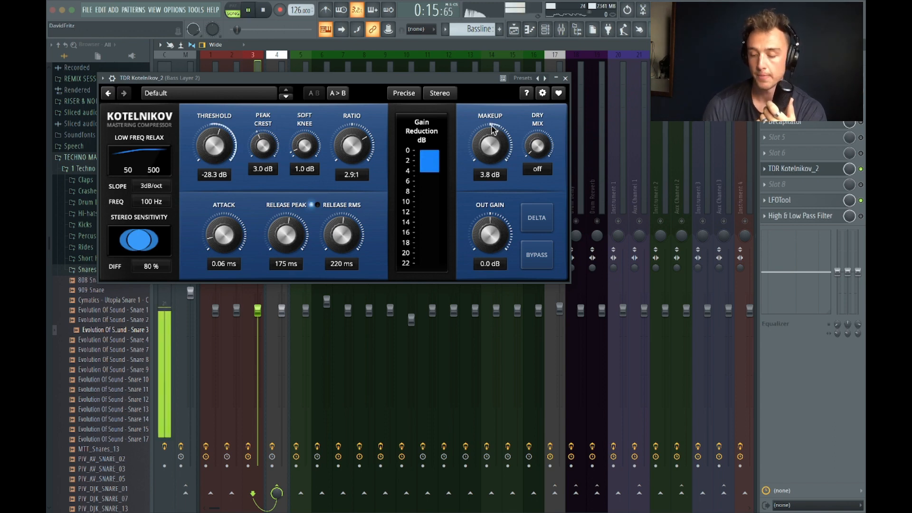
key("space")
Close the compressor, unsolo Bass Layer 2 and play the full mix.
left_click(565, 78)
right_click(253, 222)
key("space")
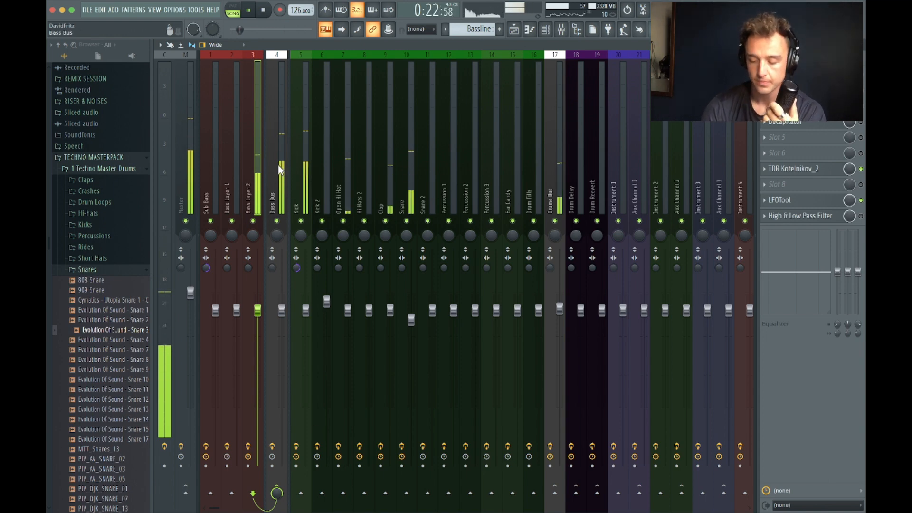
Stop playback and send the Open Hi Hat mixer track to Drum Reverb.
key("space")
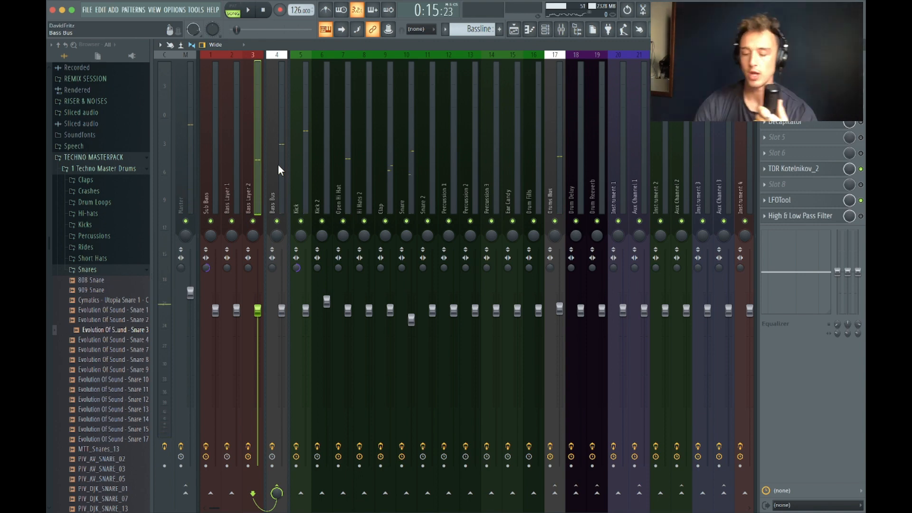
left_click(344, 159)
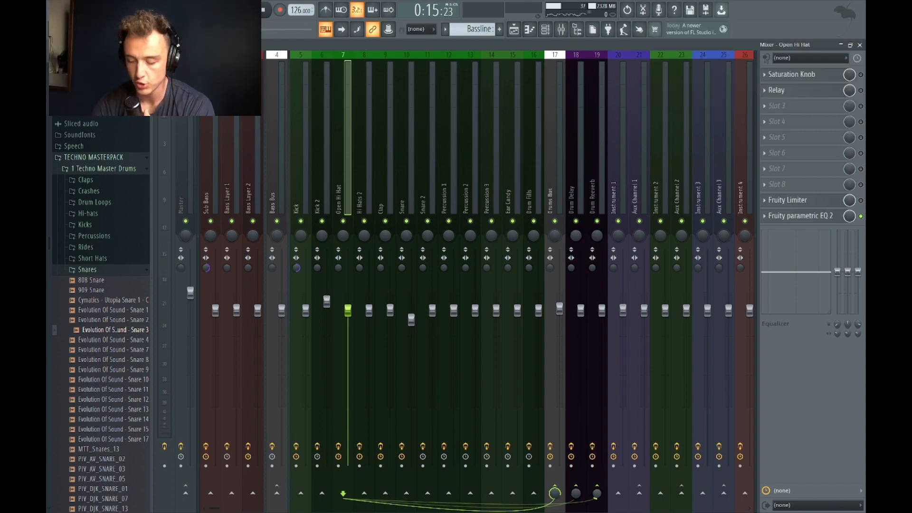
left_click(598, 494)
Raise the feedback of ValhallaSupermassive on the Drum Reverb track to 48.5% and close the plugin.
left_click(594, 165)
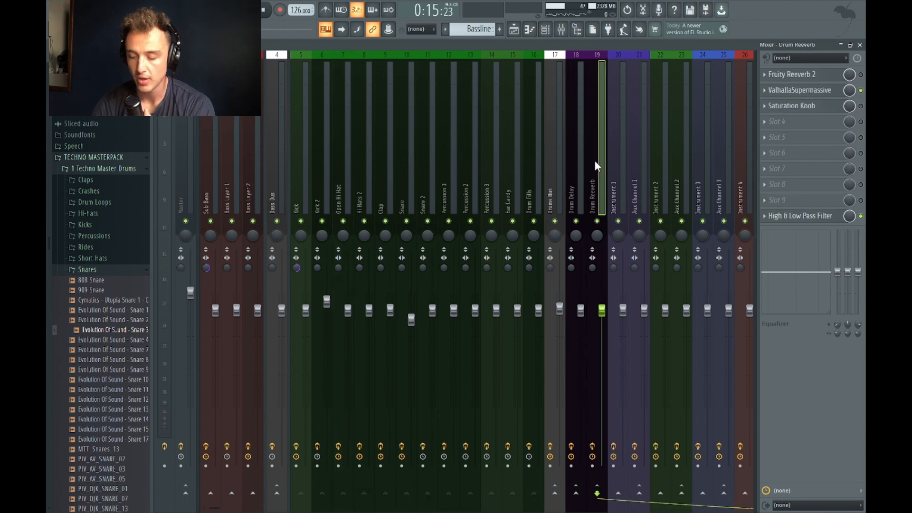
left_click(801, 95)
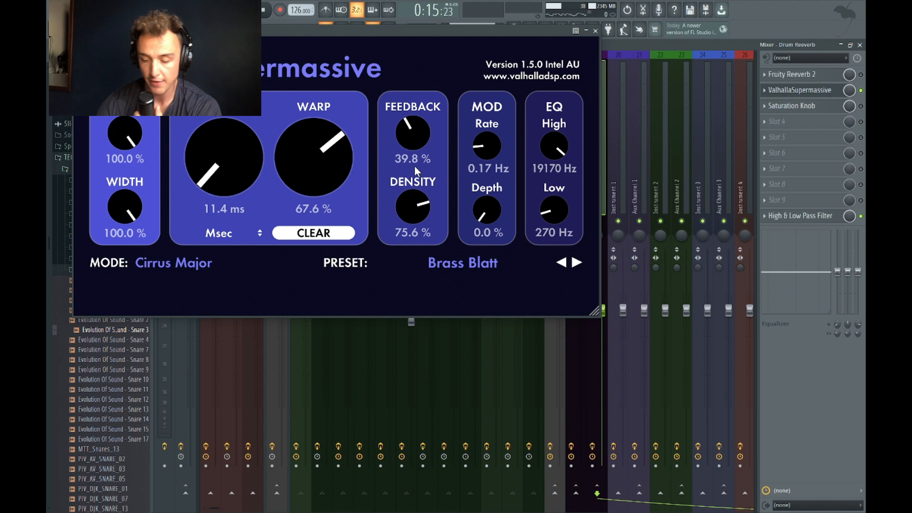
left_click_drag(400, 133, 400, 113)
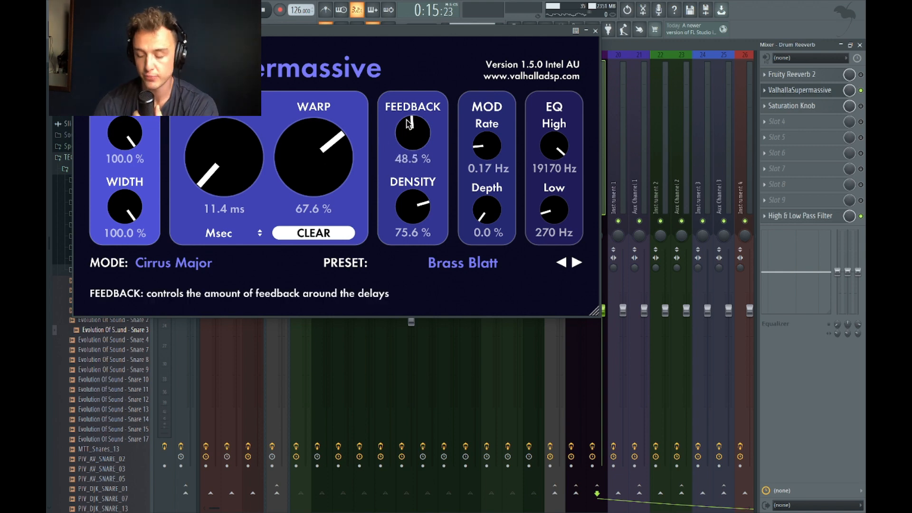
left_click(595, 30)
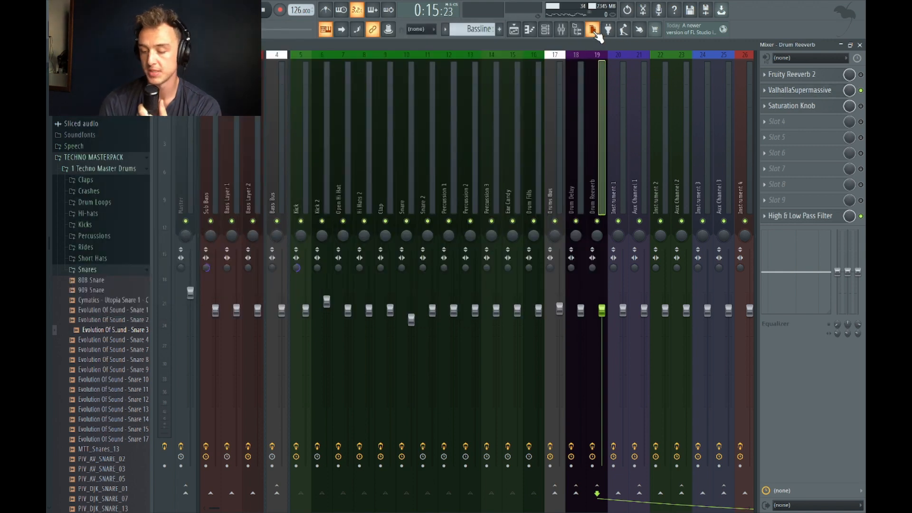
Play the groove and solo the Open Hi Hat to hear its reverb.
key("space")
left_click(346, 227)
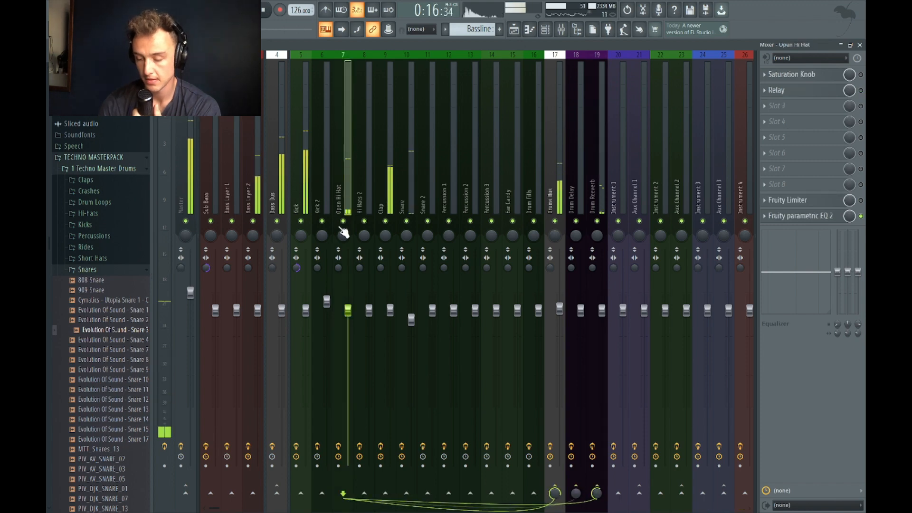
right_click(346, 221)
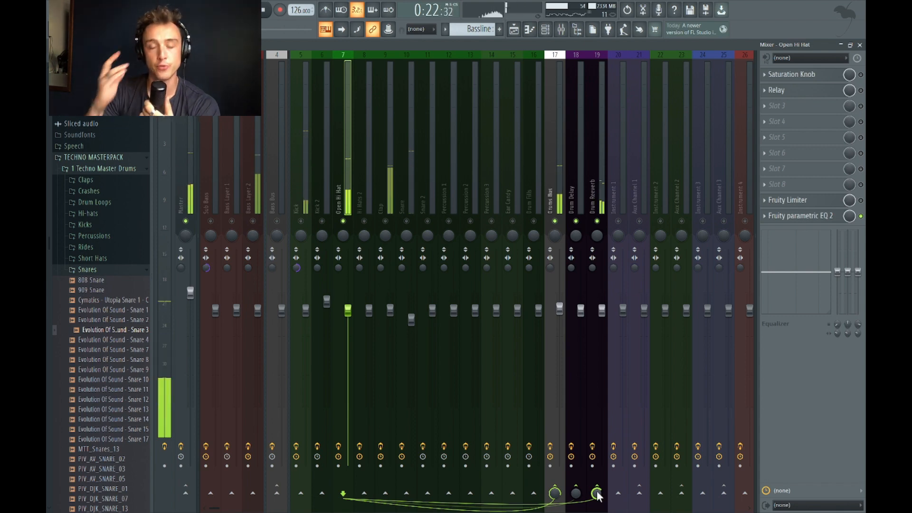
Bring the Clap in alongside the soloed hi-hat, and send the Snare to Drum Reverb in the full mix.
left_click(386, 220)
left_click(394, 197)
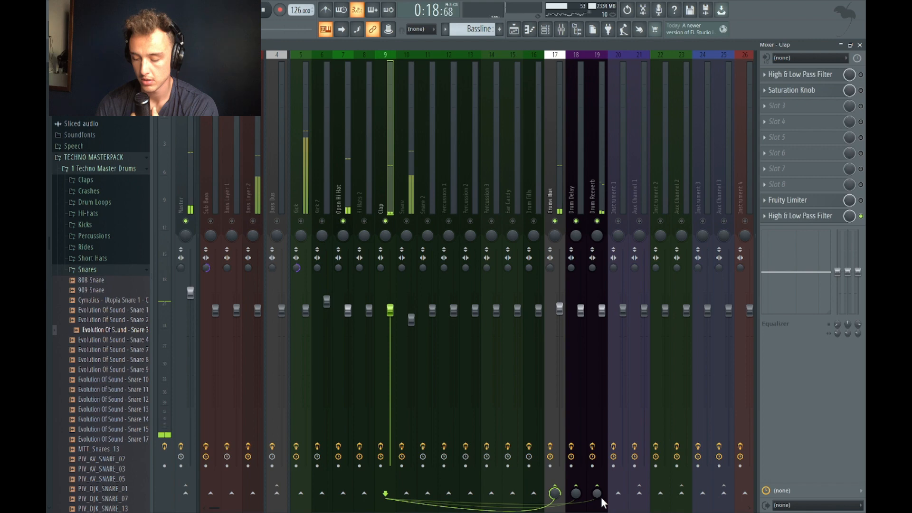
left_click(365, 220)
left_click(407, 220)
left_click(414, 199)
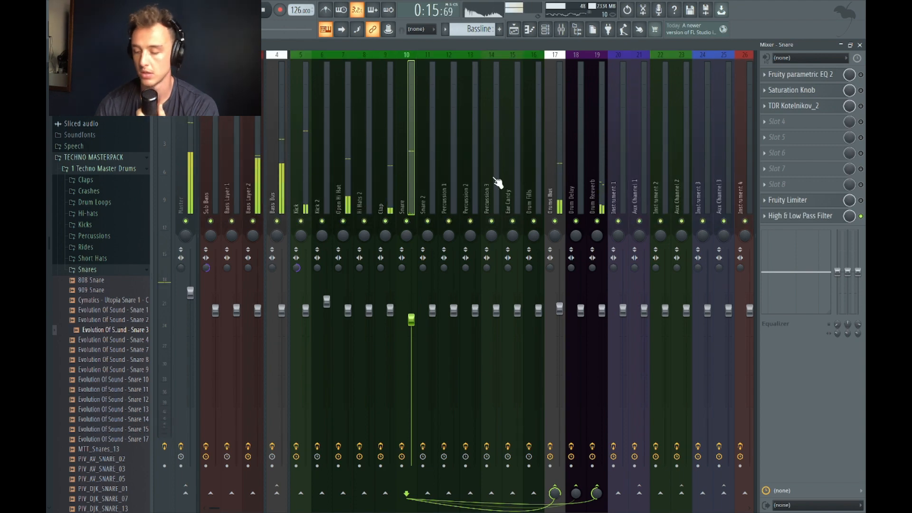
Return to the playlist, stop playback and browse the sample library for vocals.
left_click(515, 30)
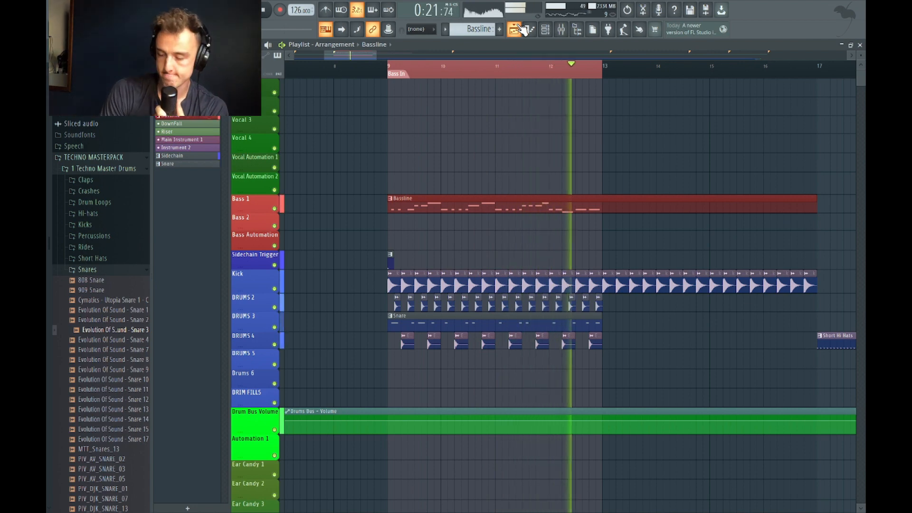
key("space")
left_click(89, 169)
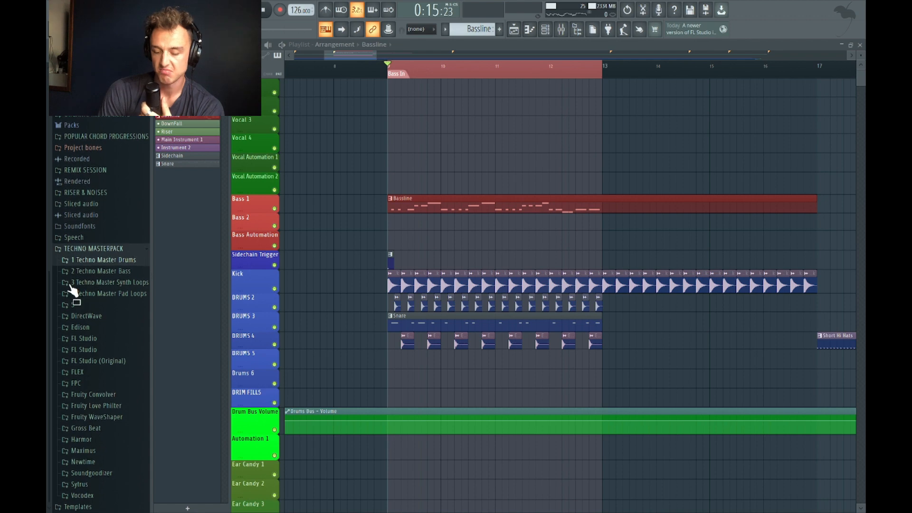
scroll(124, 280, "up", 6)
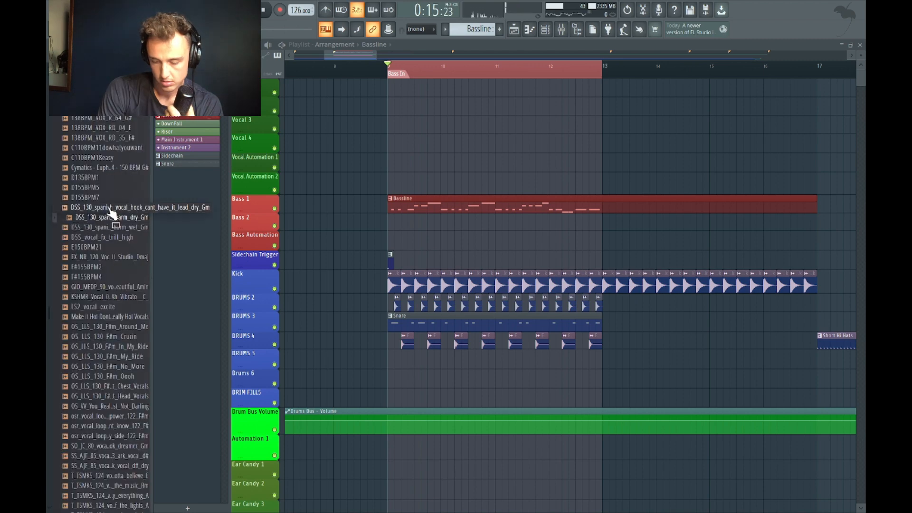
Place DSS_130_spanish_vocal_hook_cant_have_it_lead_dry_Gm on the first vocal track at the Bass In marker and make that track taller.
left_click_drag(111, 208, 506, 245)
key("space")
key("space")
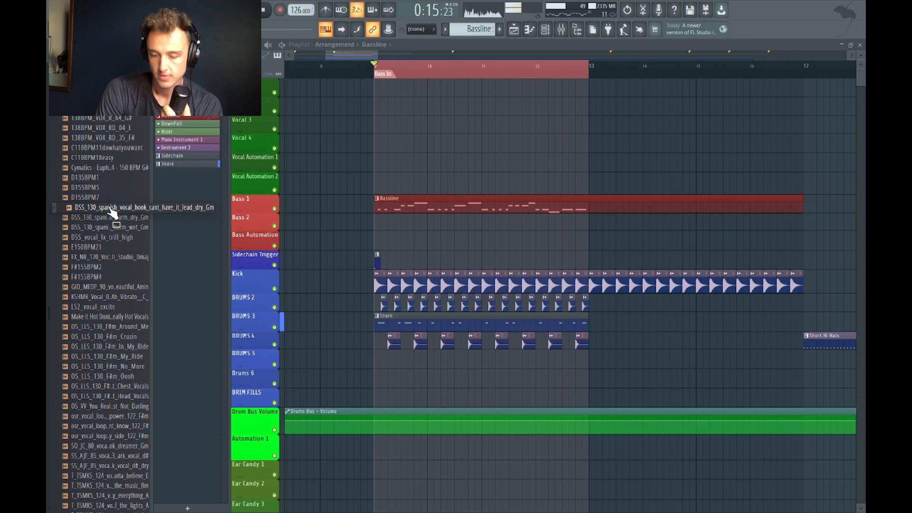
left_click_drag(109, 208, 375, 94)
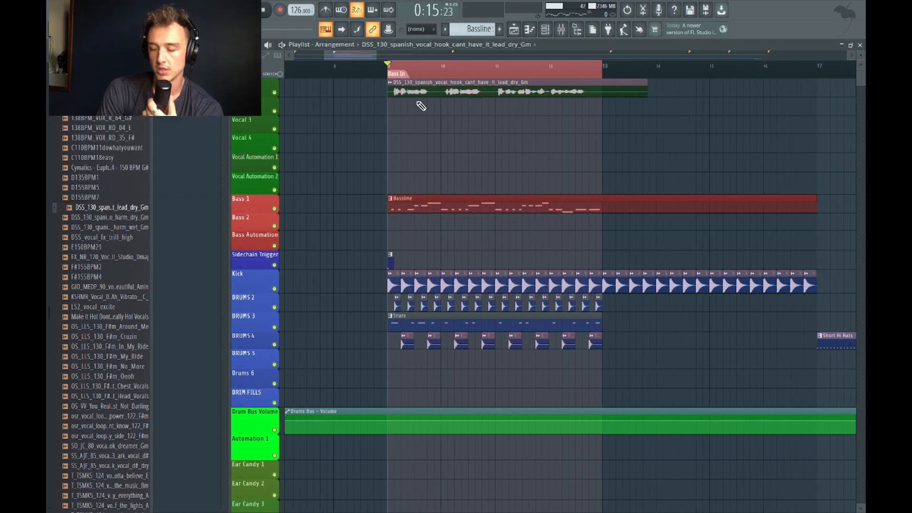
scroll(421, 106, "up", 2)
left_click_drag(254, 97, 255, 162)
Play the vocal hook over the groove and look at its audio clip settings.
key("space")
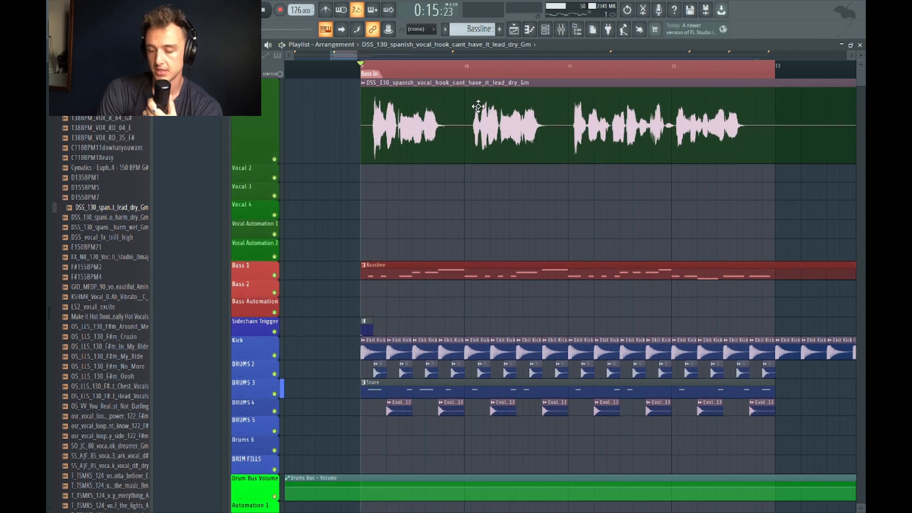
double_click(444, 135)
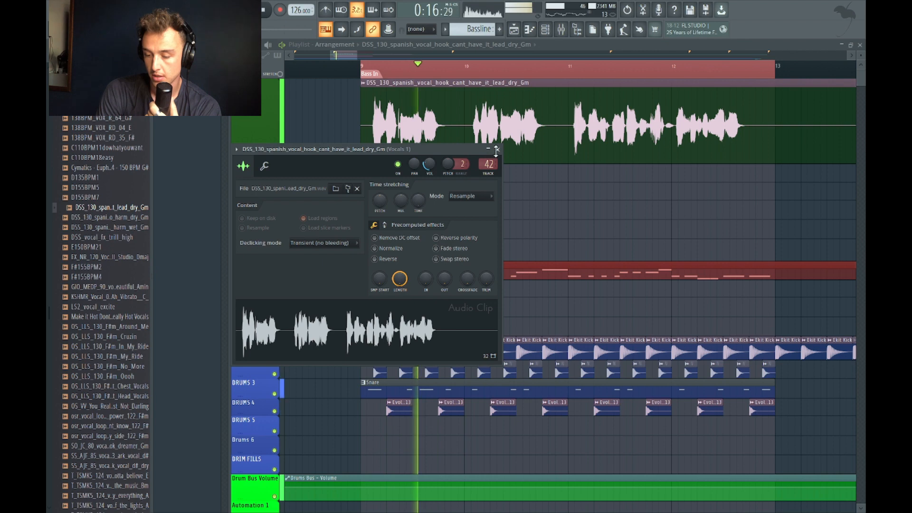
left_click(497, 149)
scroll(433, 137, "down", 2)
key("space")
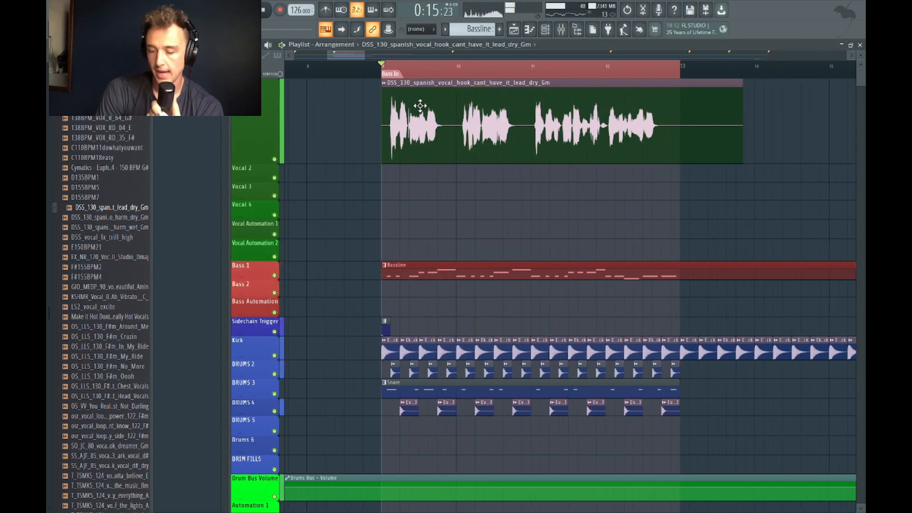
Fit the vocal hook to the project tempo using the 75 to 150 BPM detection range.
left_click(384, 84)
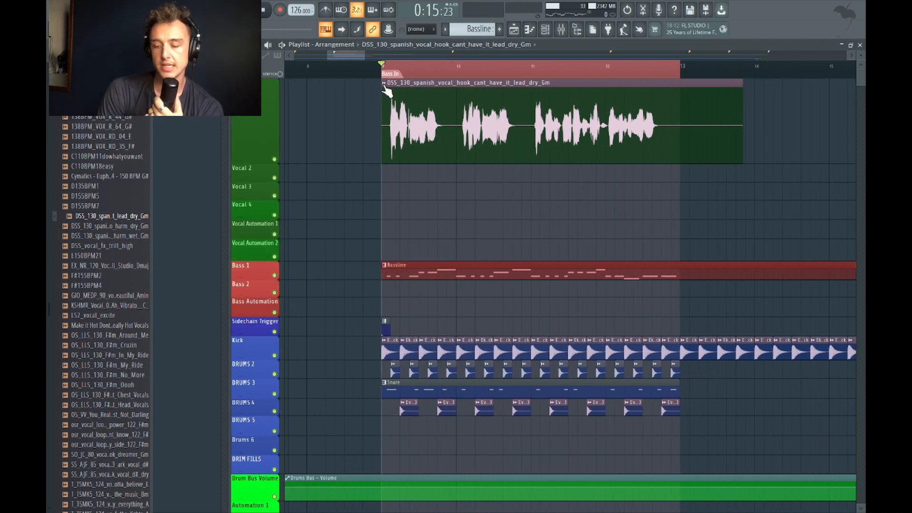
left_click(383, 85)
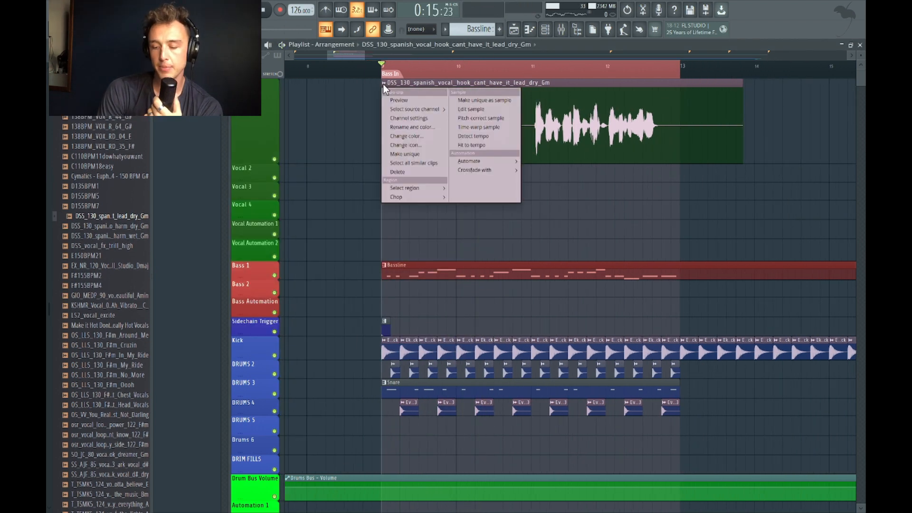
left_click(466, 144)
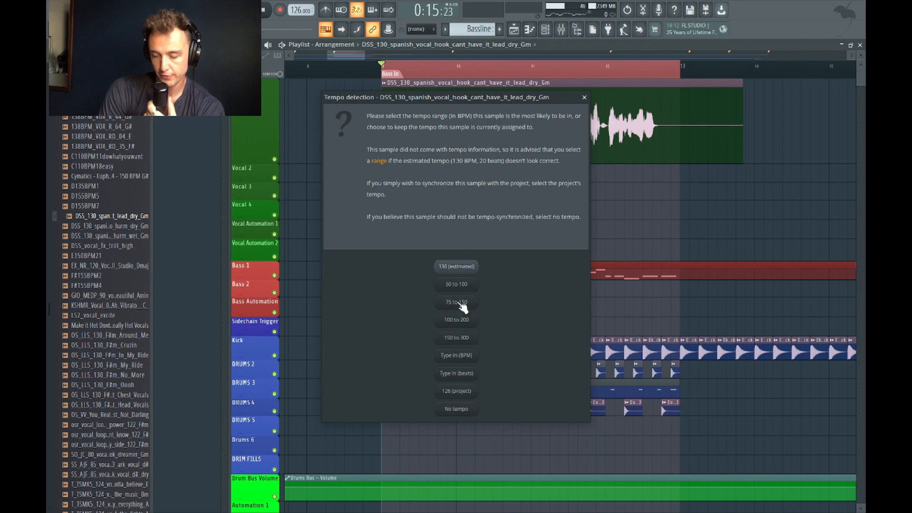
left_click(459, 304)
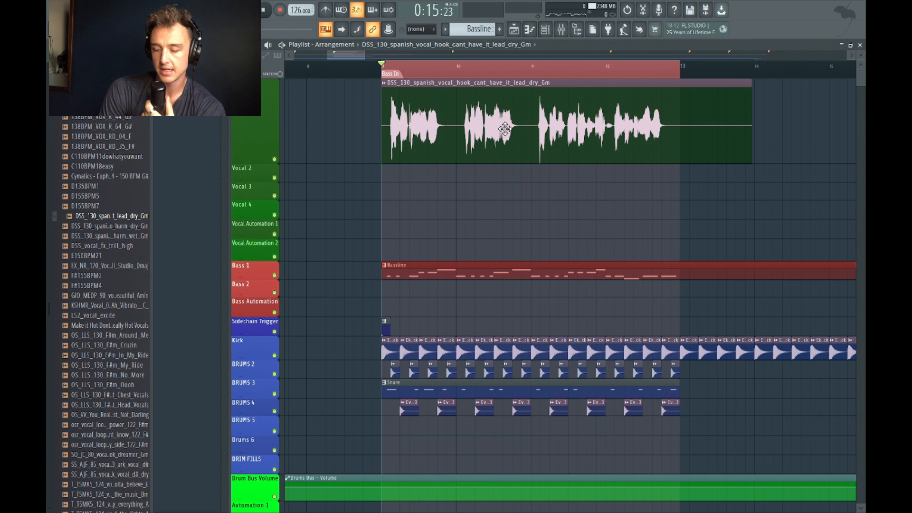
Play the tempo-fitted vocal against the bass and drums to check its timing.
scroll(505, 129, "up", 3)
scroll(504, 129, "down", 1)
right_click(503, 158)
key("ctrl+z")
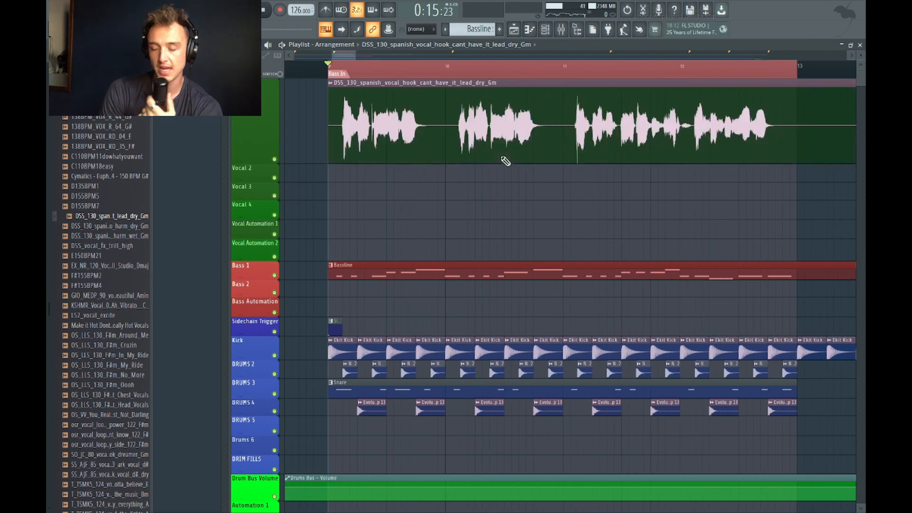
key("space")
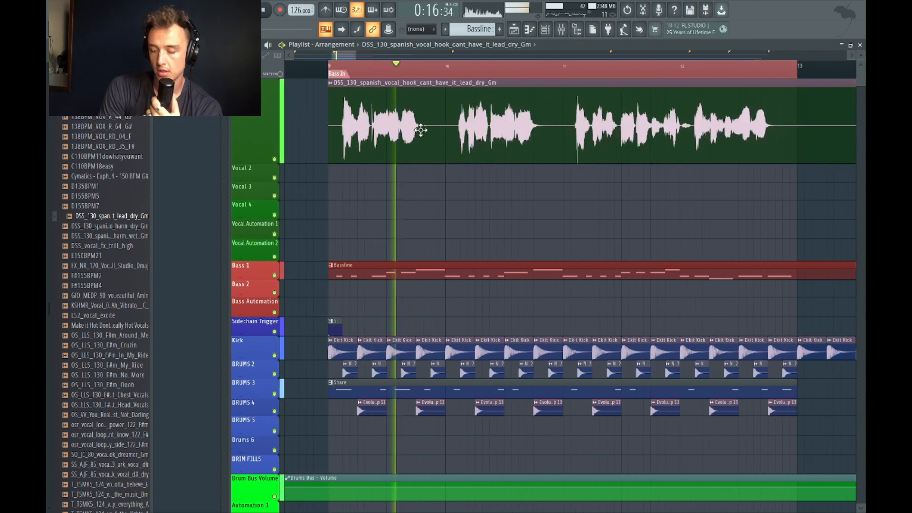
scroll(479, 132, "up", 2)
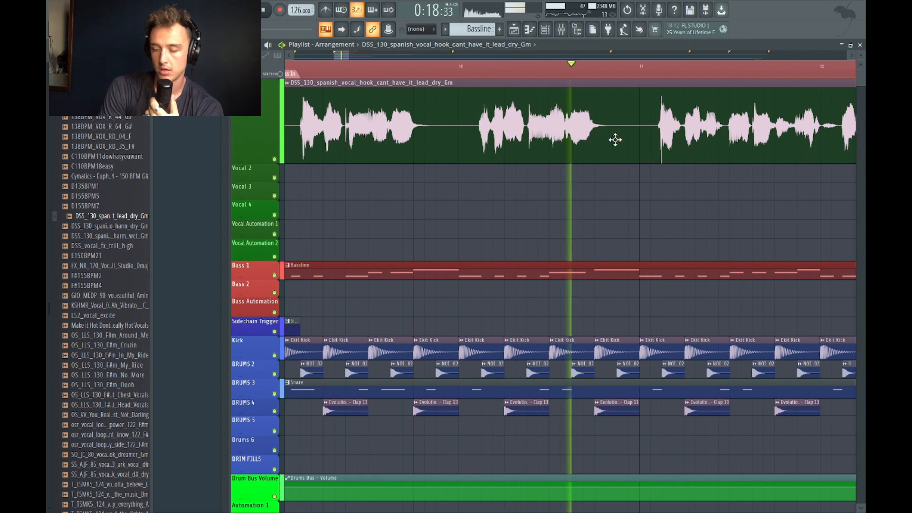
scroll(615, 140, "down", 2)
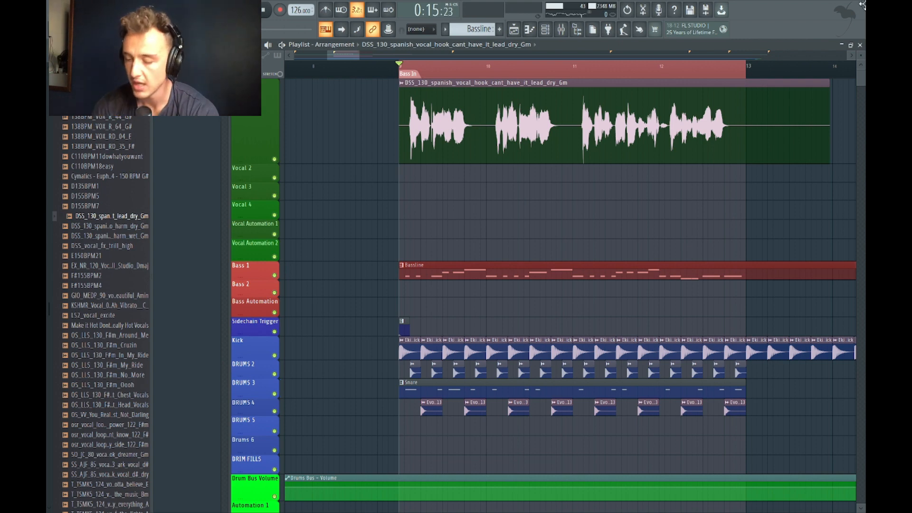
Go to the Vocals 1 mixer track, then enable and open its High Pass Filter.
left_click(560, 29)
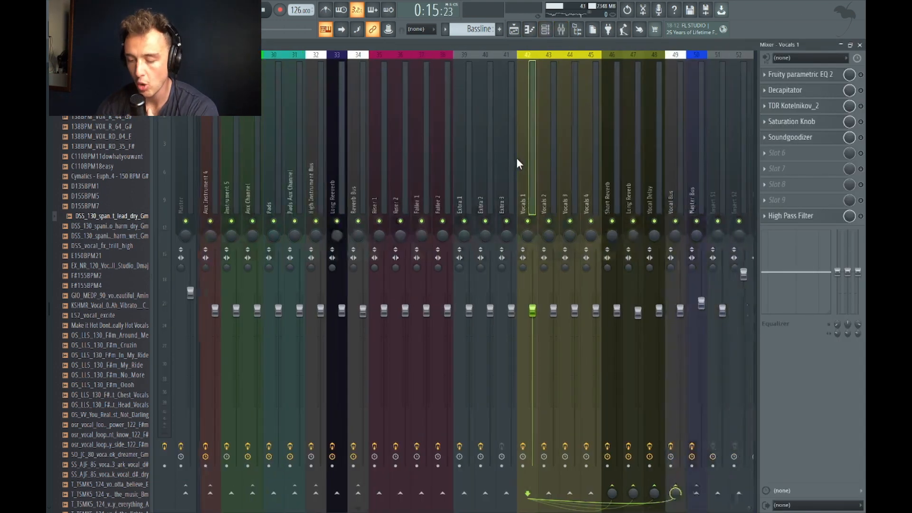
scroll(517, 157, "down", 1)
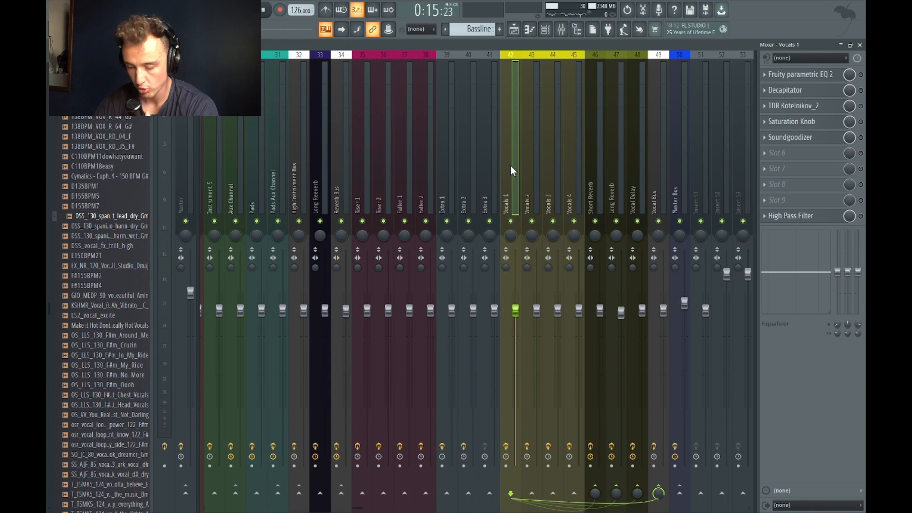
key("space")
key("space")
left_click(830, 220)
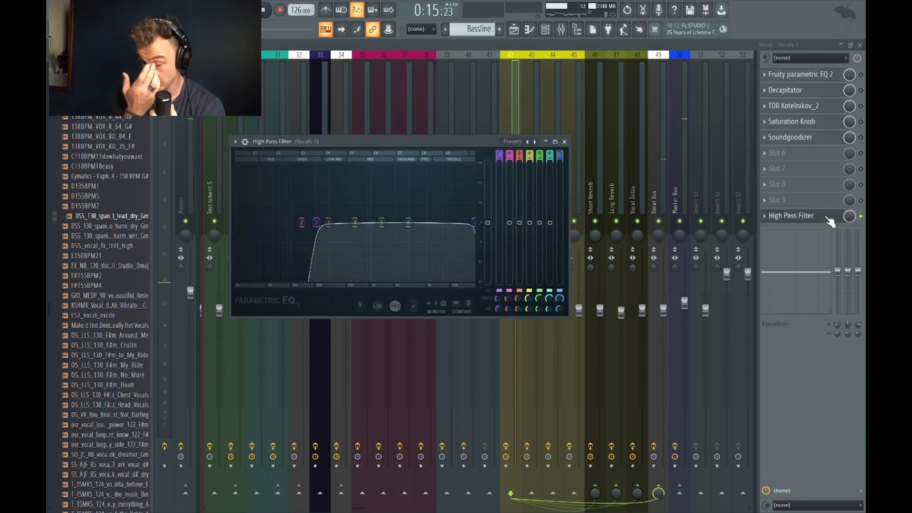
Lower the Vocals 1 high-pass cutoff slightly while listening, and close the filter.
left_click_drag(316, 222, 311, 222)
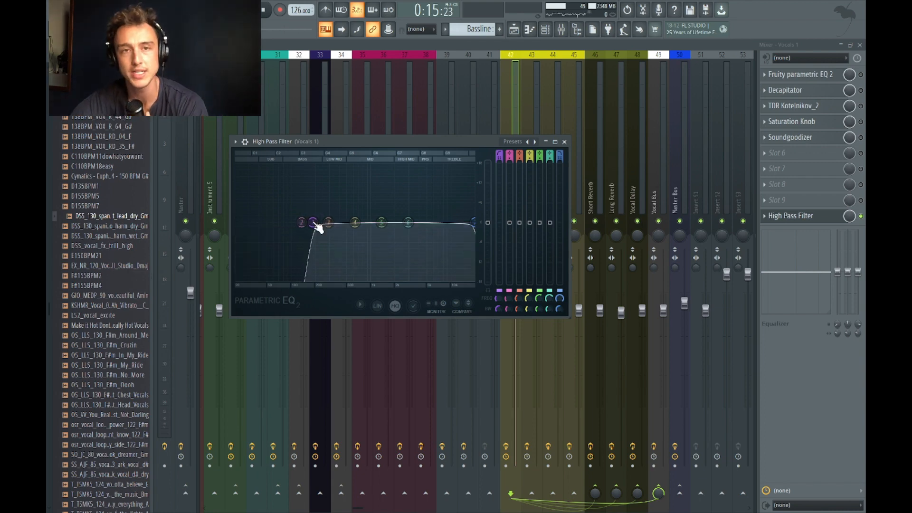
key("space")
mouse_move(314, 222)
left_mouse_down()
mouse_move(265, 222)
mouse_move(319, 222)
mouse_move(311, 222)
left_mouse_up()
key("space")
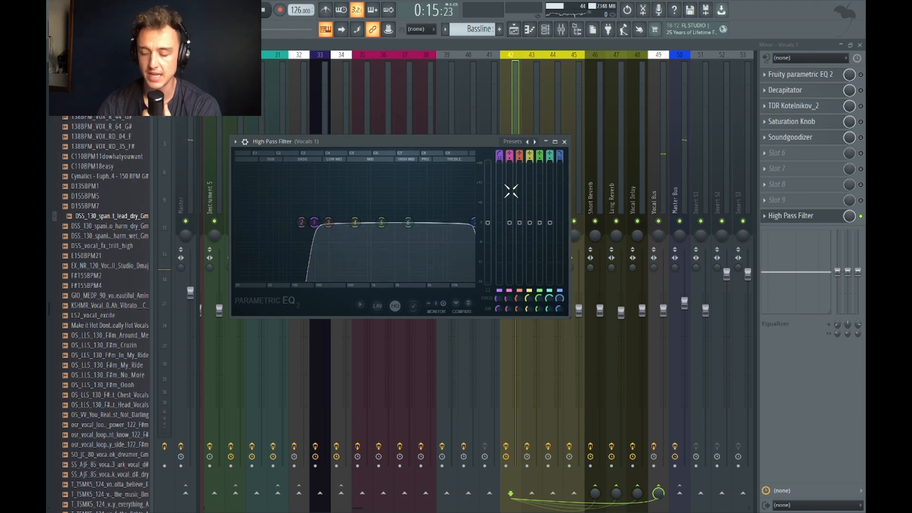
left_click(565, 143)
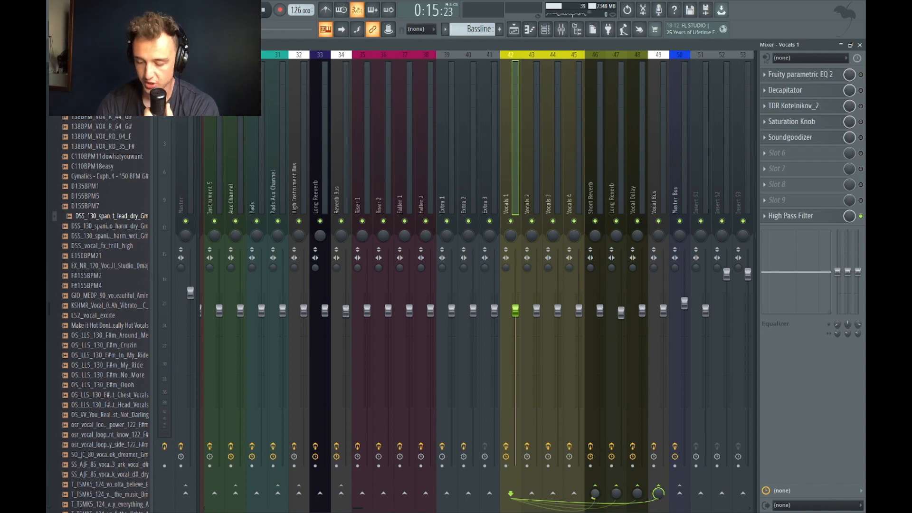
Raise the feedback of ValhallaSupermassive on the vocal Short Reverb track to 46.4% during playback.
left_click(597, 93)
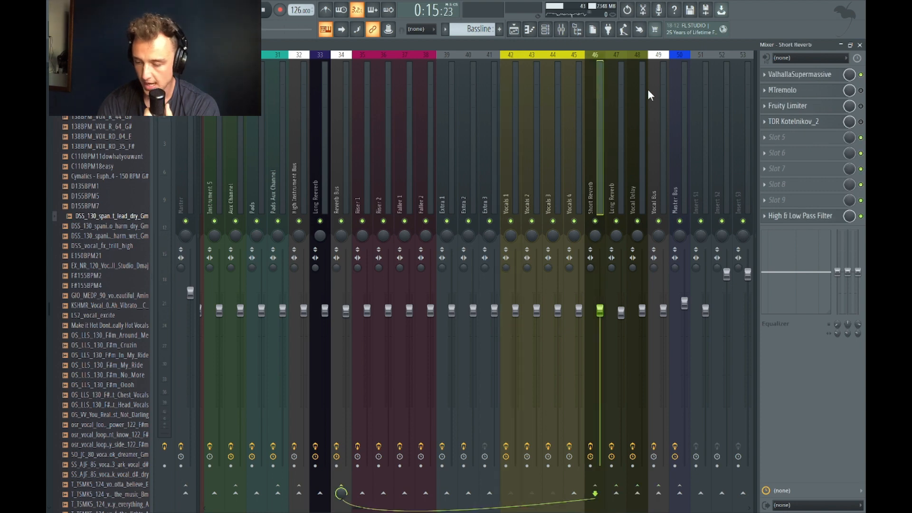
left_click(813, 74)
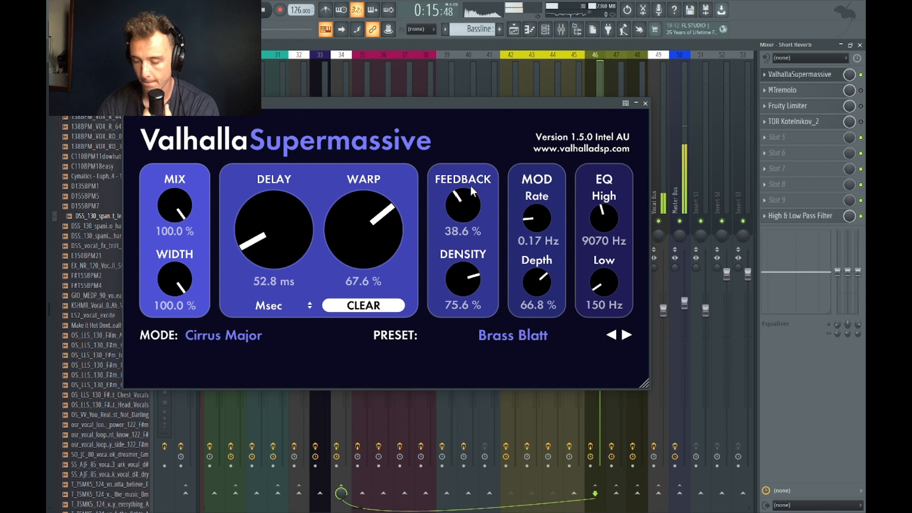
left_click_drag(469, 192, 468, 188)
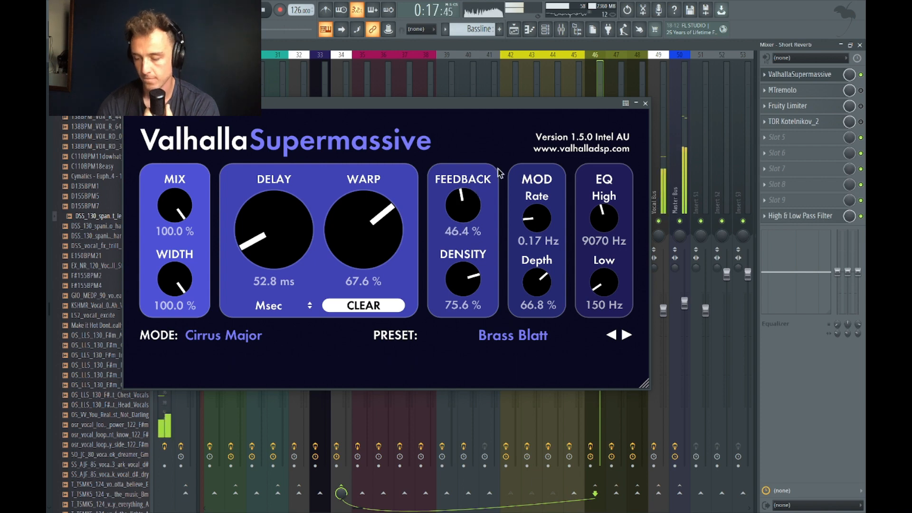
Close the short reverb's ValhallaSupermassive, stop playback, and open the TDR Kotelnikov_2 compressor on the Vocals 1 track.
left_click(645, 103)
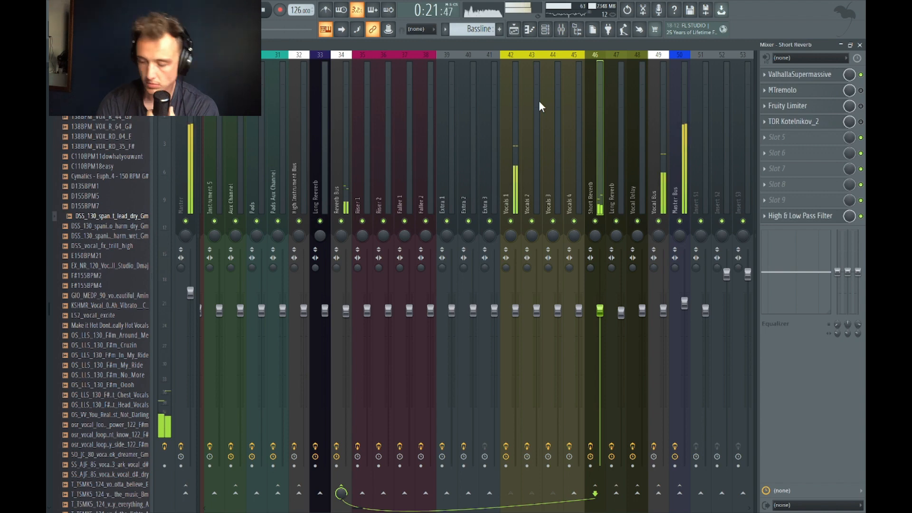
key("space")
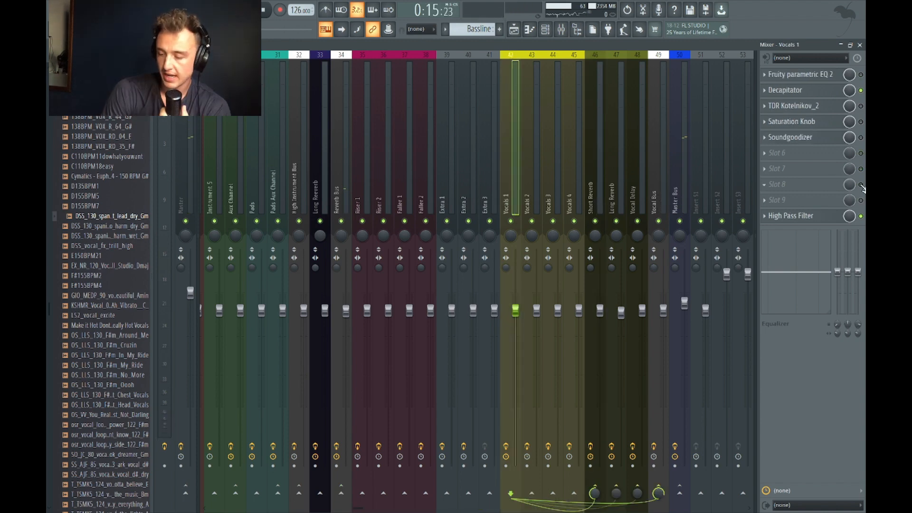
left_click(805, 107)
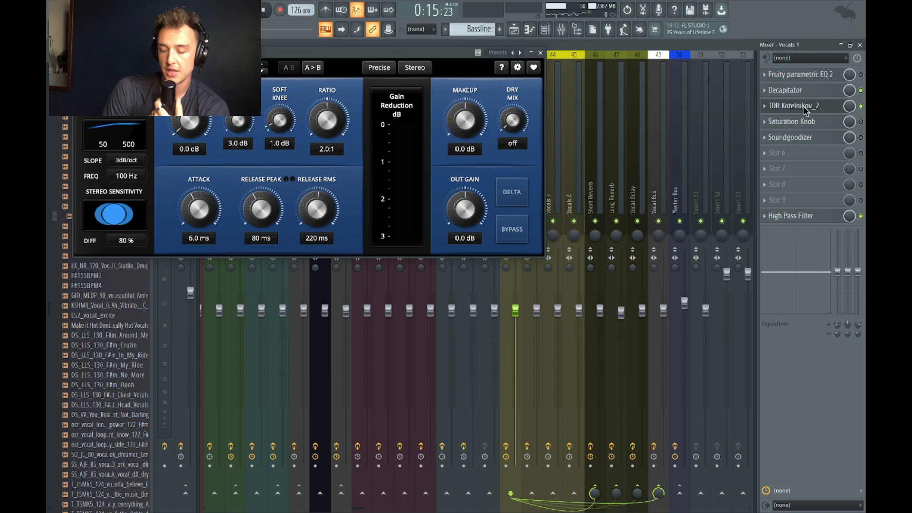
Set the compressor window aside and examine the Spanish vocal clip's waveform peaks up close in the playlist.
left_click(520, 30)
left_click(535, 54)
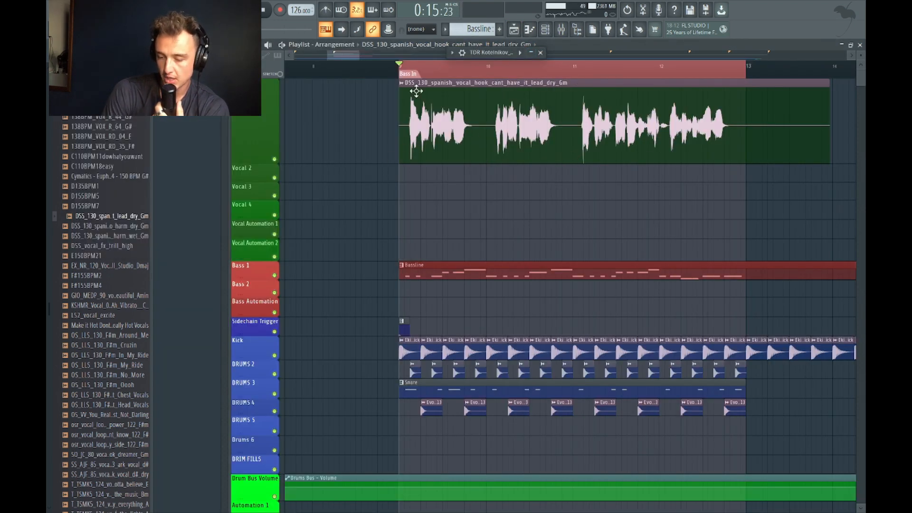
left_click_drag(416, 72, 416, 153)
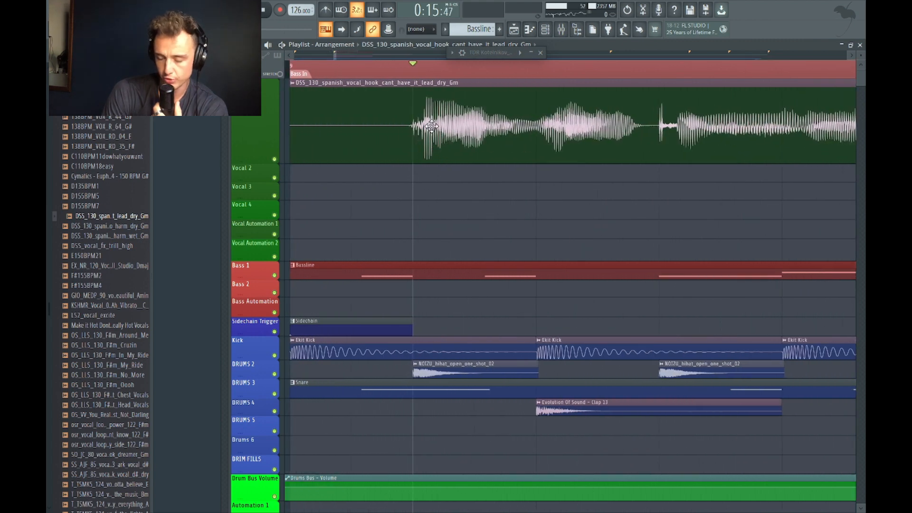
scroll(536, 131, "down", 2)
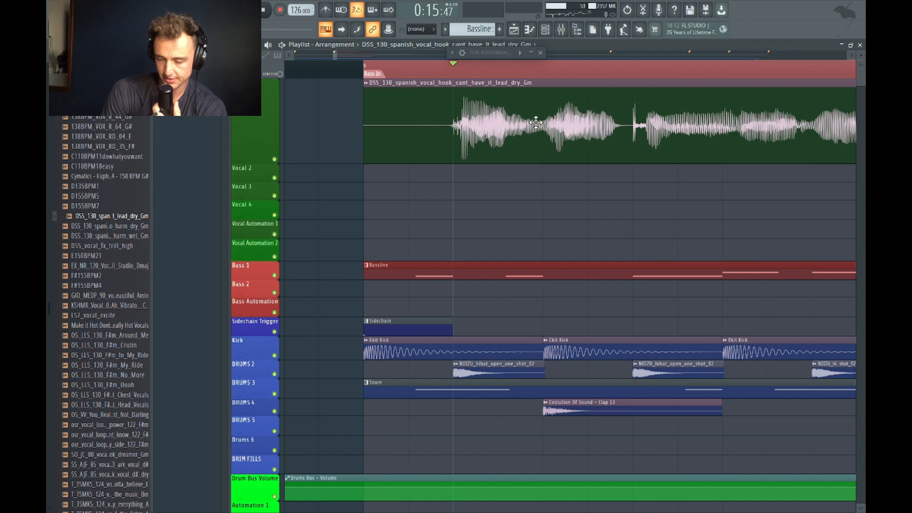
scroll(536, 122, "down", 3)
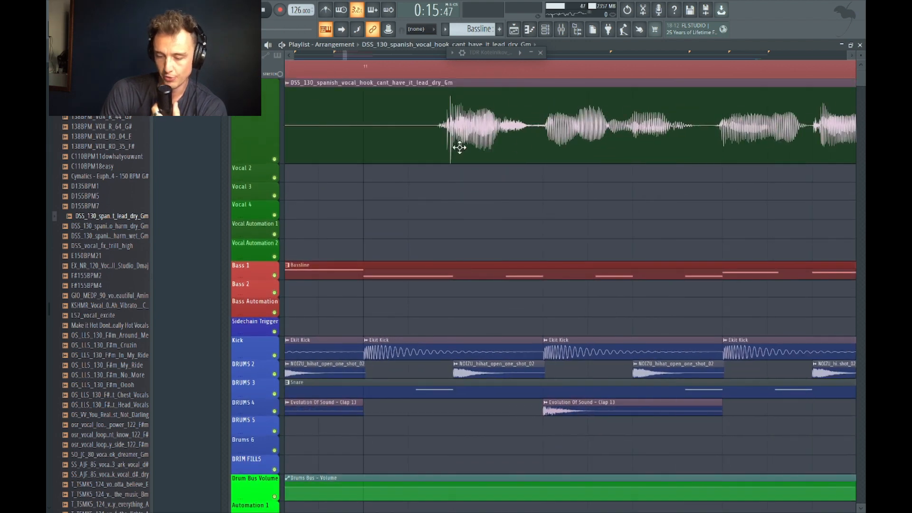
scroll(463, 147, "up", 2)
scroll(476, 147, "down", 3, "ctrl")
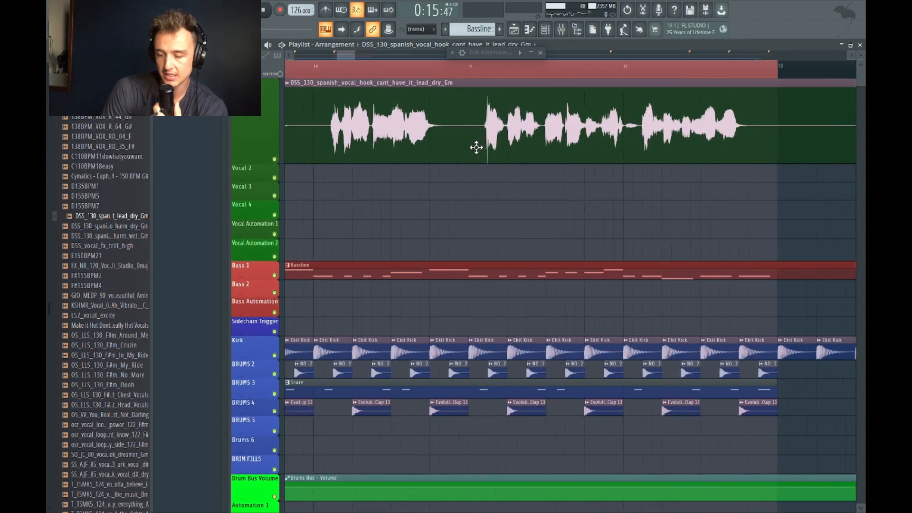
Reopen TDR Kotelnikov_2 on Vocals 1 and set its attack to 0.02 ms and peak release to 372 ms.
left_click(567, 29)
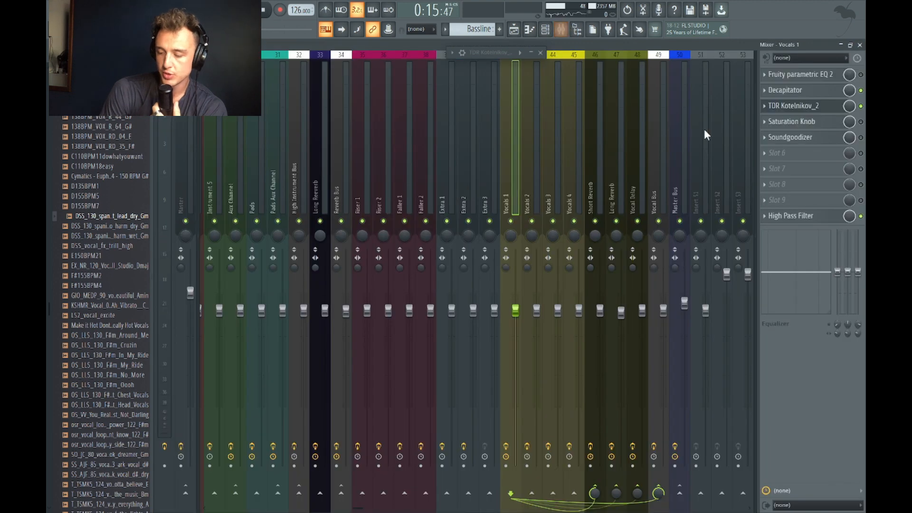
left_click(792, 110)
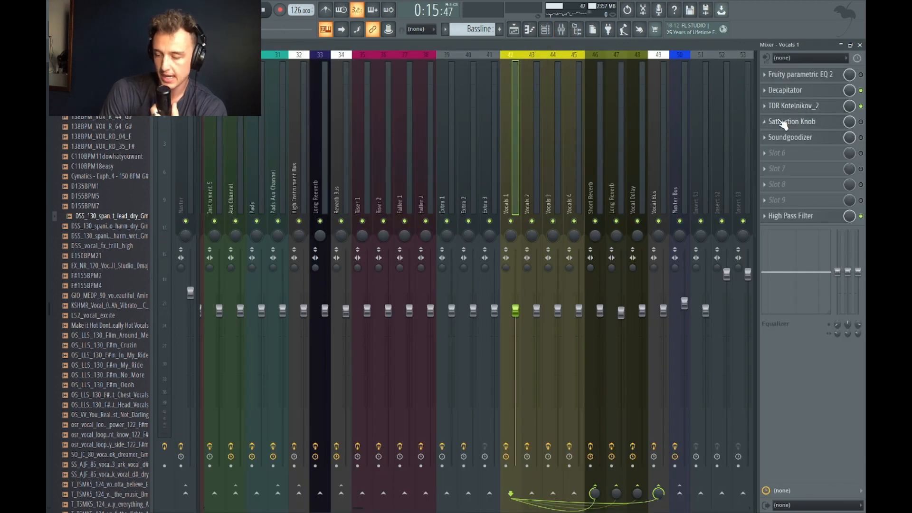
left_click(783, 105)
left_click(782, 105)
left_click(782, 105)
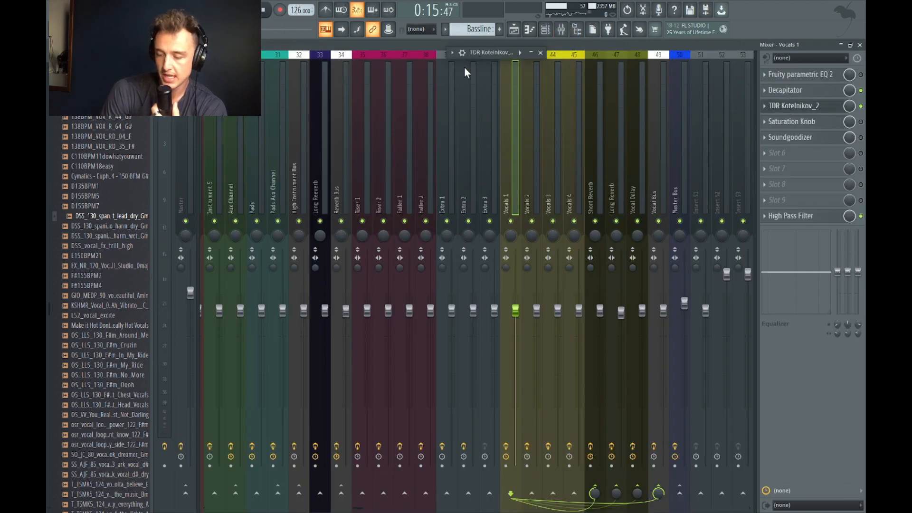
left_click(531, 53)
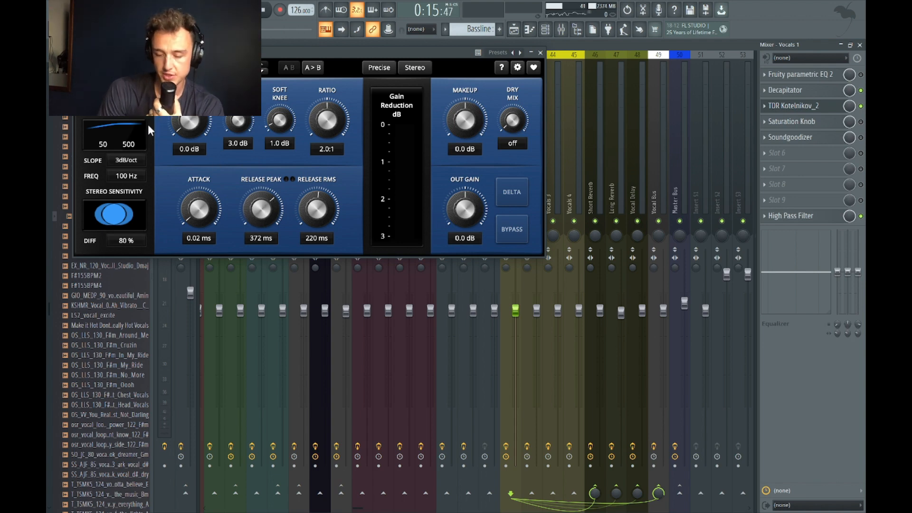
Lower the Vocals 1 compressor's threshold to -27.9 dB during playback, and close the compressor.
key("space")
left_click_drag(189, 120, 189, 139)
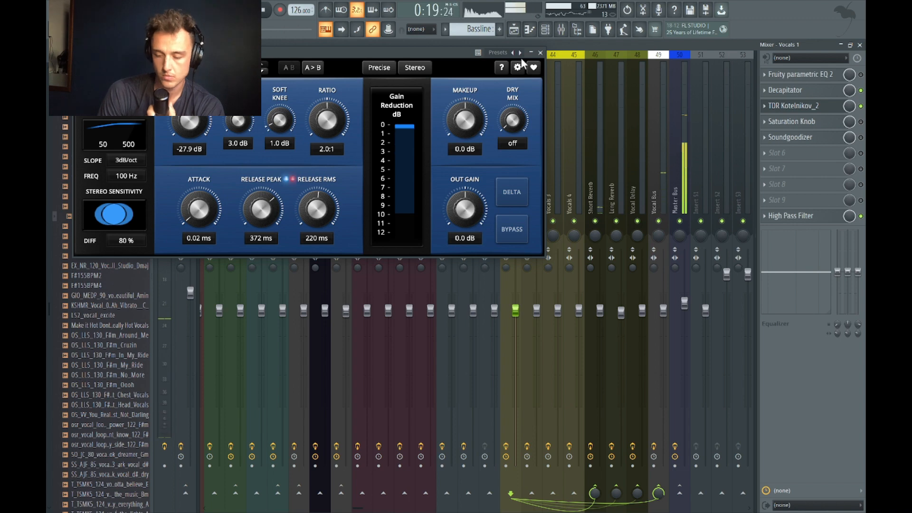
left_click(540, 53)
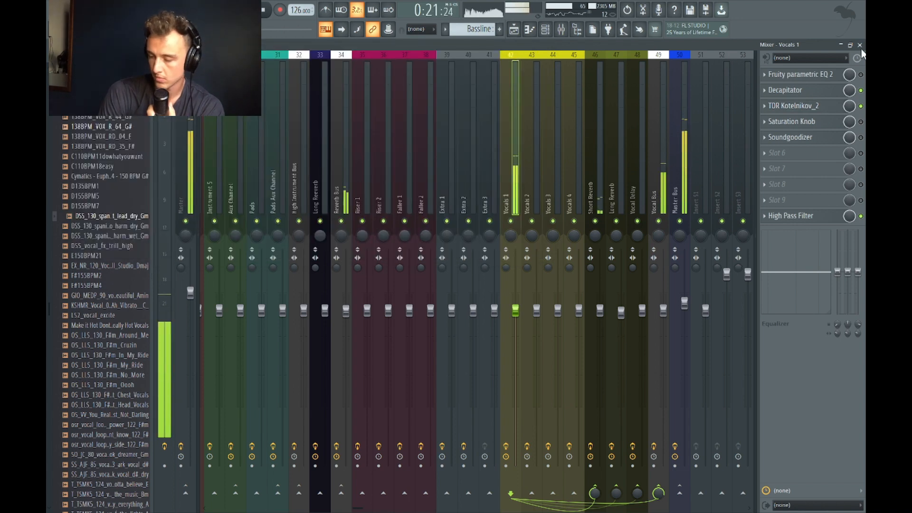
Return to the playlist and view the full arrangement from Bass In to bar 17.
key("F5")
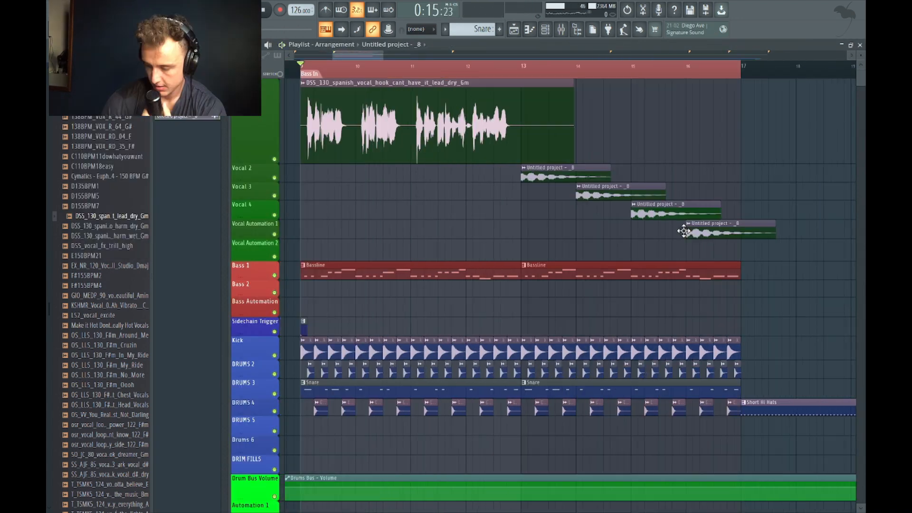
scroll(810, 246, "down", 3)
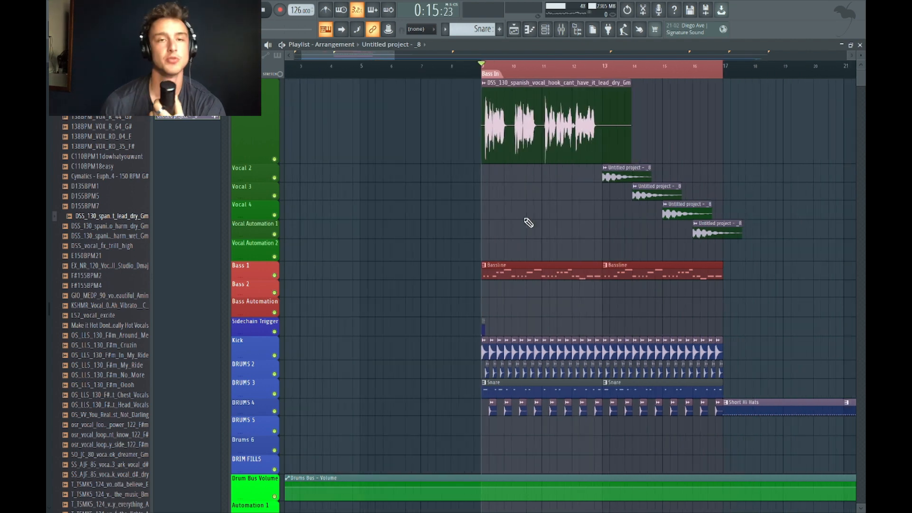